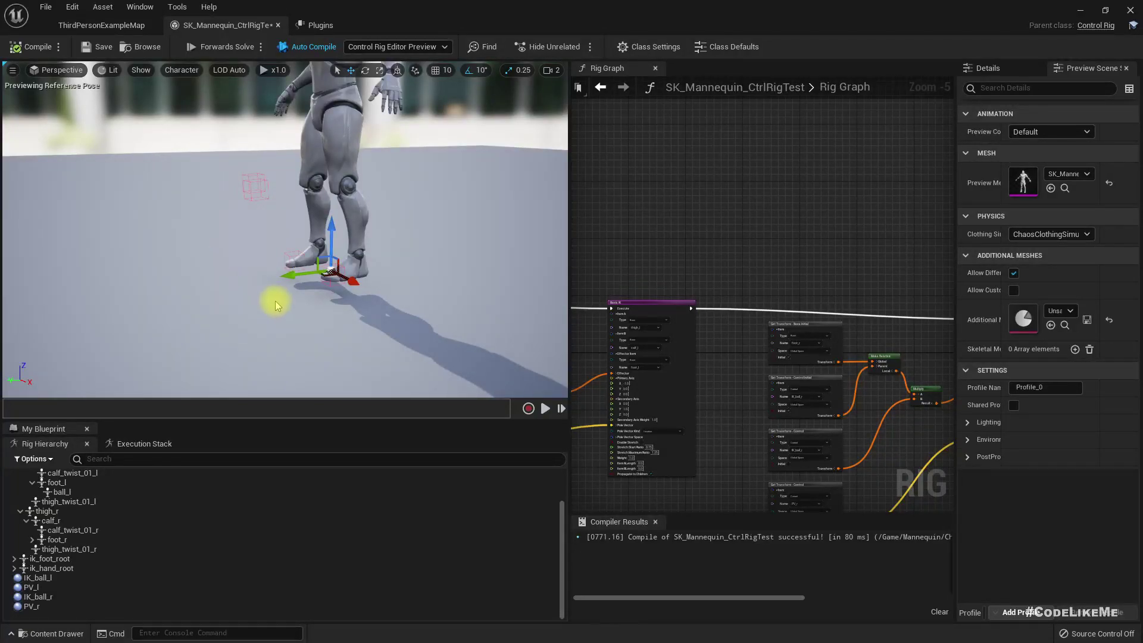
Step: Test the finished control rig by pulling the left foot's IK_ball_l control backward in the preview
{"action": "scroll", "coordinate": [262, 291], "scroll_direction": "up", "scroll_amount": 2}
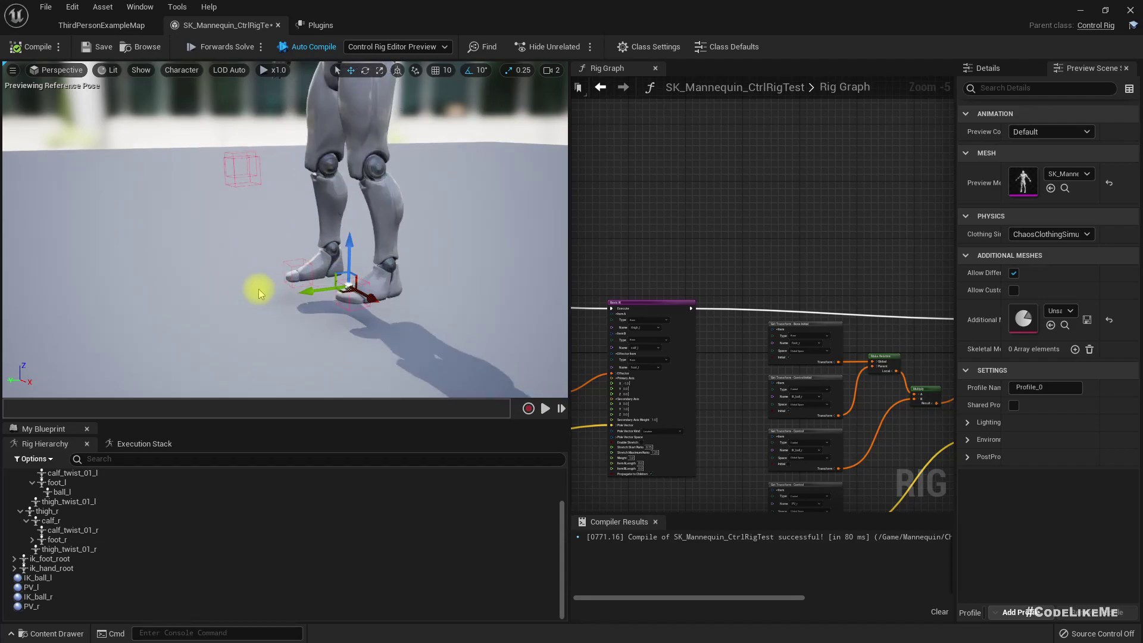
{"action": "right_click_drag", "start_coordinate": [284, 338], "coordinate": [257, 346]}
{"action": "key", "text": "d"}
{"action": "left_click_drag", "start_coordinate": [280, 281], "coordinate": [280, 281]}
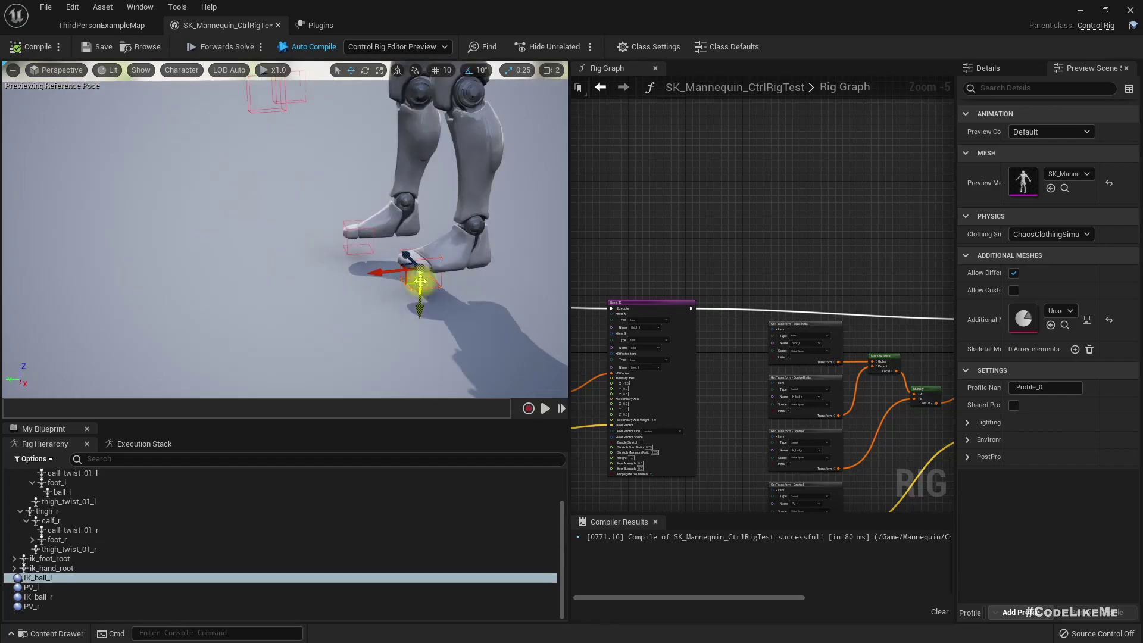
{"action": "key", "text": "s"}
{"action": "mouse_move", "coordinate": [305, 261]}
{"action": "right_mouse_down"}
{"action": "mouse_move", "coordinate": [312, 241]}
{"action": "mouse_move", "coordinate": [305, 261]}
{"action": "right_mouse_up"}
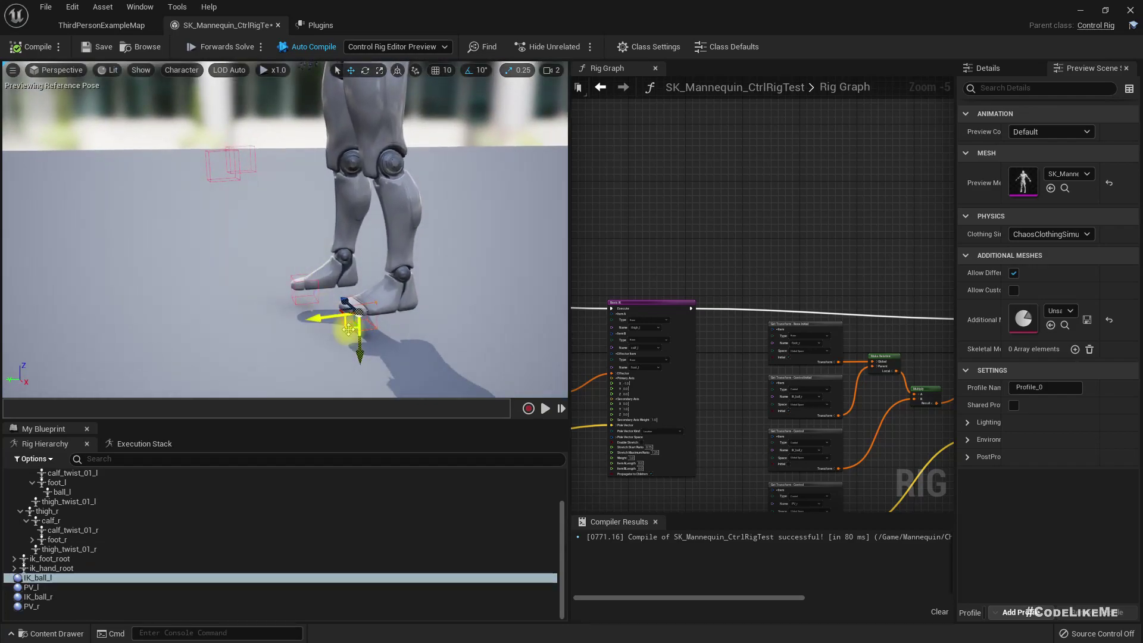
{"action": "left_click_drag", "start_coordinate": [347, 331], "coordinate": [404, 286]}
Step: Test the right leg by moving the right foot's IK_ball_r control in the preview
{"action": "left_click", "coordinate": [308, 288]}
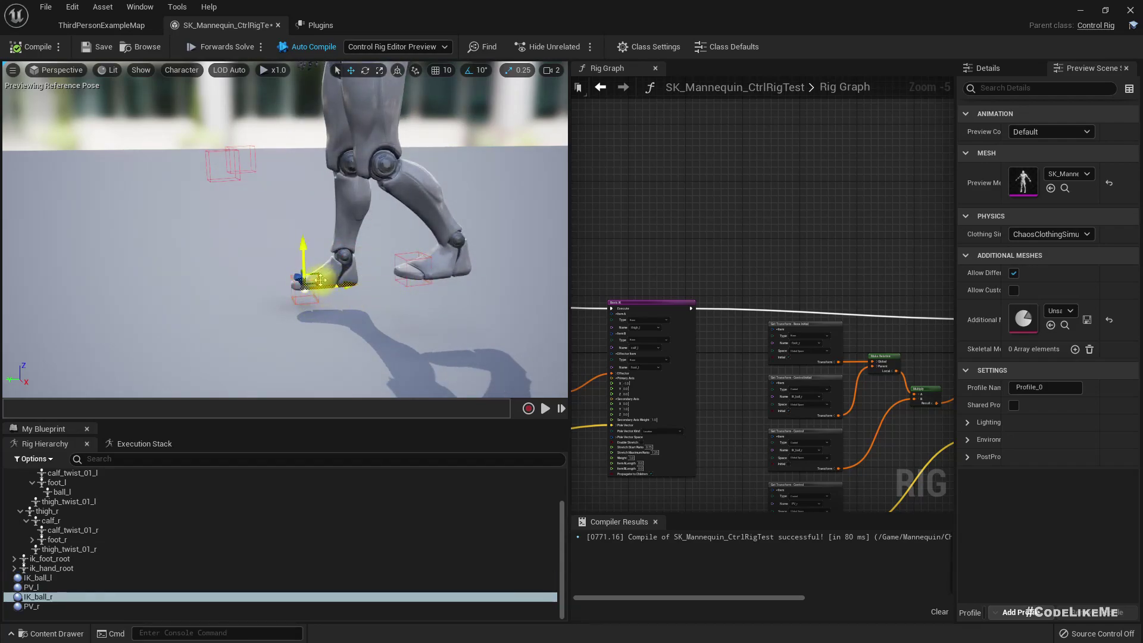
{"action": "left_click_drag", "start_coordinate": [320, 280], "coordinate": [310, 243]}
{"action": "key", "text": "s"}
{"action": "mouse_move", "coordinate": [310, 268]}
{"action": "right_mouse_down"}
{"action": "mouse_move", "coordinate": [334, 253]}
{"action": "mouse_move", "coordinate": [314, 274]}
{"action": "right_mouse_up"}
{"action": "mouse_move", "coordinate": [272, 261]}
{"action": "left_mouse_down"}
{"action": "mouse_move", "coordinate": [300, 261]}
{"action": "mouse_move", "coordinate": [205, 249]}
{"action": "mouse_move", "coordinate": [266, 262]}
{"action": "left_mouse_up"}
Step: Reposition the left foot's IK_ball_l control once more, followed by the right foot's IK_ball_r control
{"action": "left_click", "coordinate": [326, 280]}
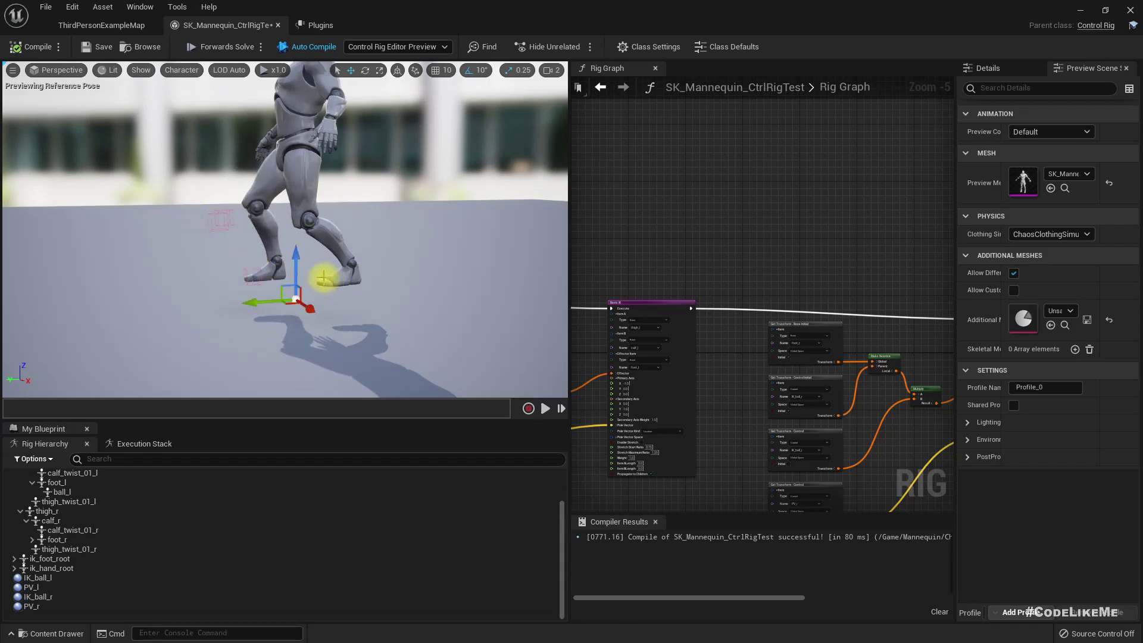
{"action": "left_click", "coordinate": [326, 279]}
{"action": "mouse_move", "coordinate": [316, 292]}
{"action": "left_mouse_down"}
{"action": "mouse_move", "coordinate": [271, 289]}
{"action": "mouse_move", "coordinate": [304, 301]}
{"action": "left_mouse_up"}
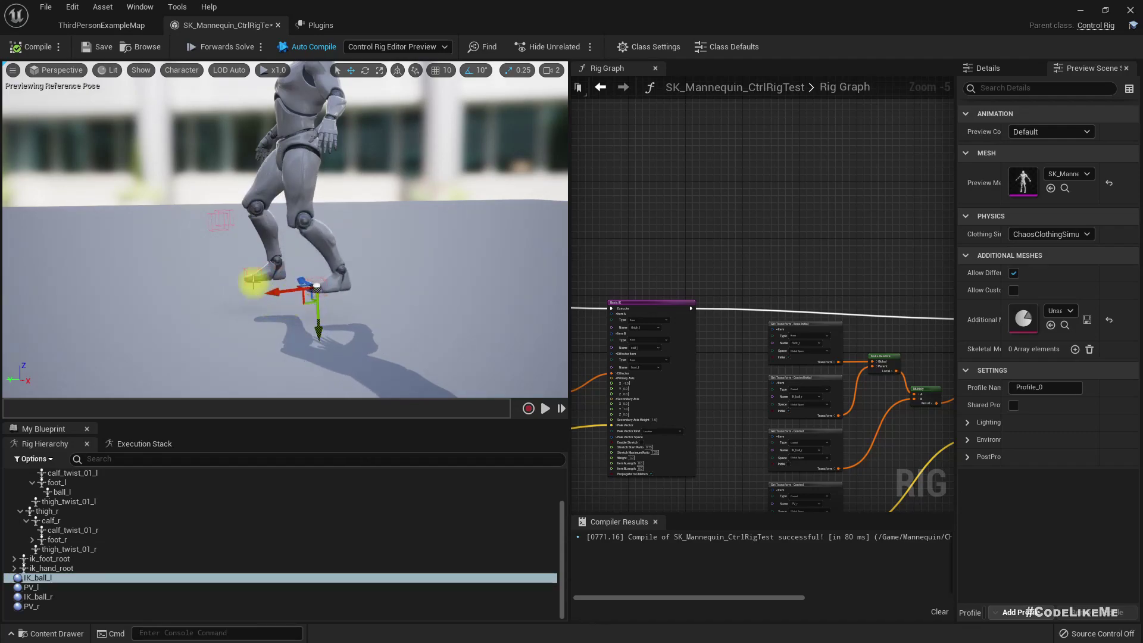
{"action": "left_click", "coordinate": [296, 298]}
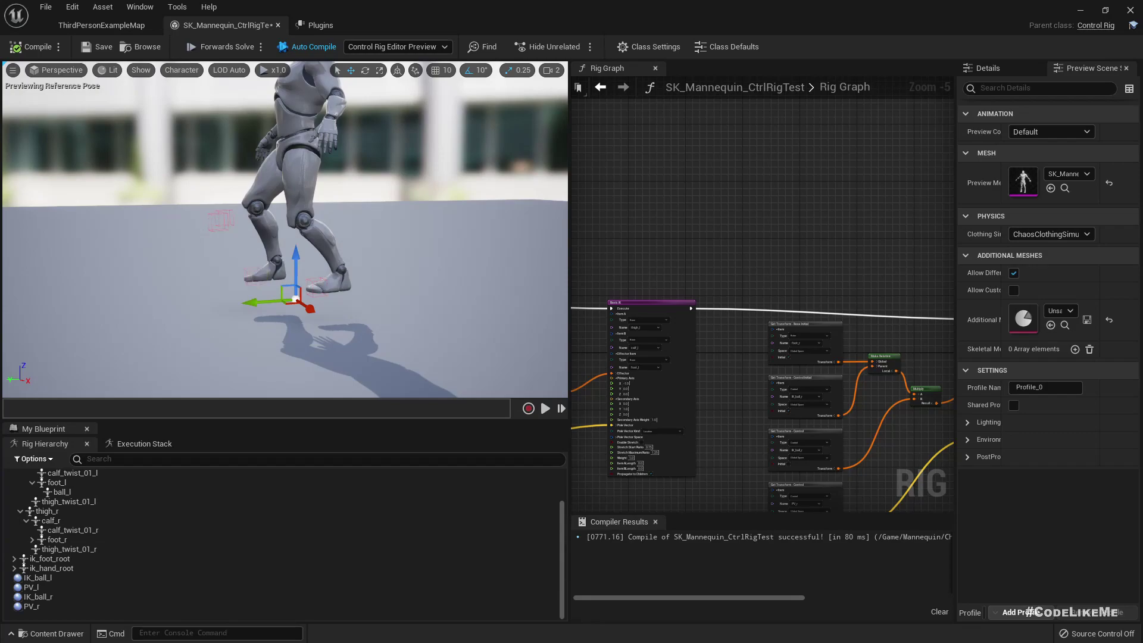
{"action": "left_click", "coordinate": [256, 277]}
{"action": "mouse_move", "coordinate": [255, 245]}
{"action": "left_mouse_down"}
{"action": "mouse_move", "coordinate": [255, 272]}
{"action": "mouse_move", "coordinate": [256, 244]}
{"action": "left_mouse_up"}
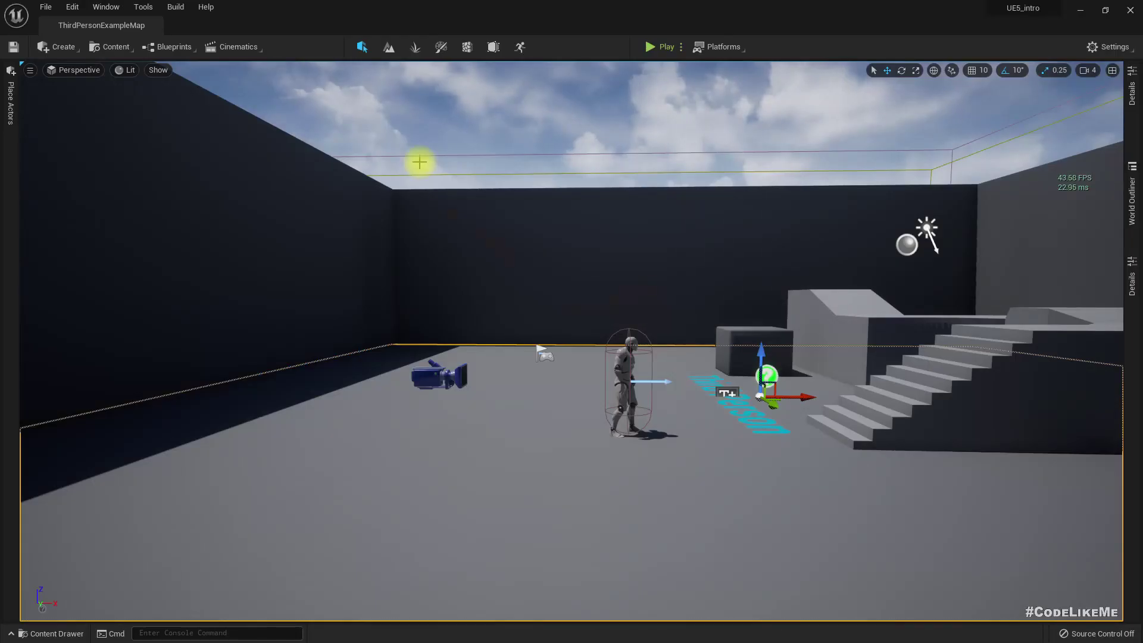
Step: Search the project's plugins for "control ri" and check whether the Control Rig plugin is enabled
{"action": "left_click", "coordinate": [1107, 46]}
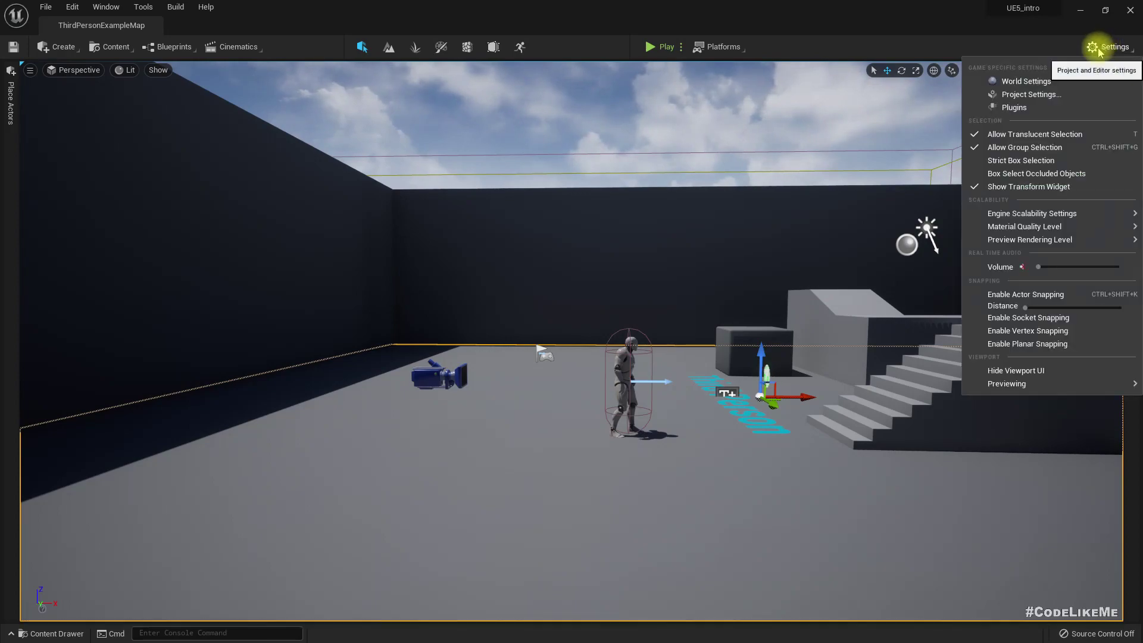
{"action": "left_click", "coordinate": [1014, 107]}
{"action": "type", "text": "control "}
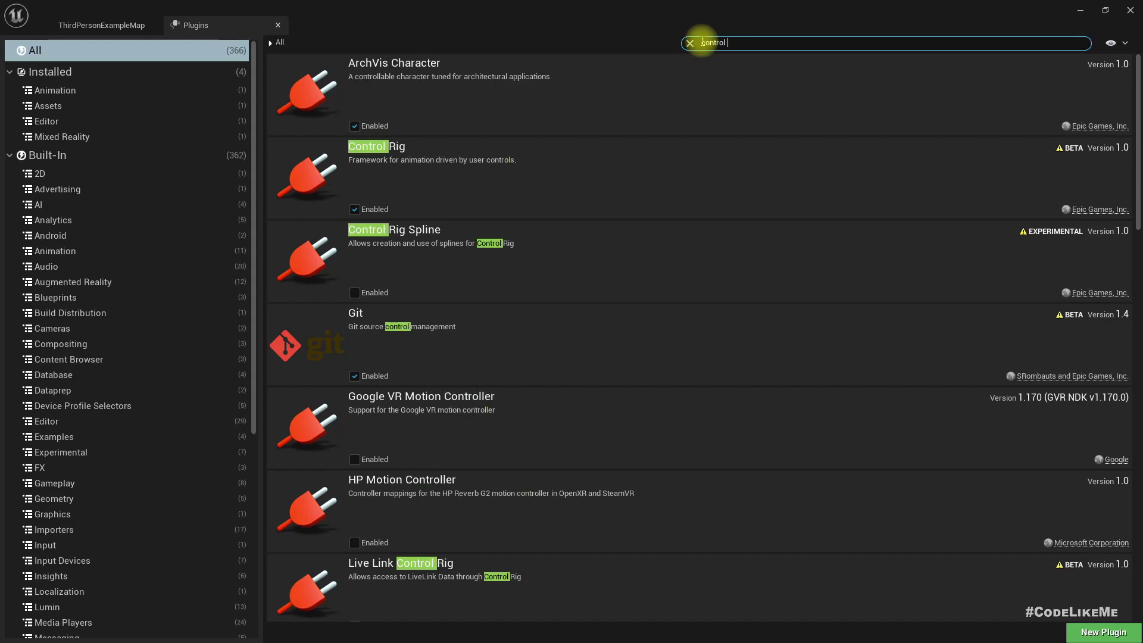
{"action": "type", "text": "ri"}
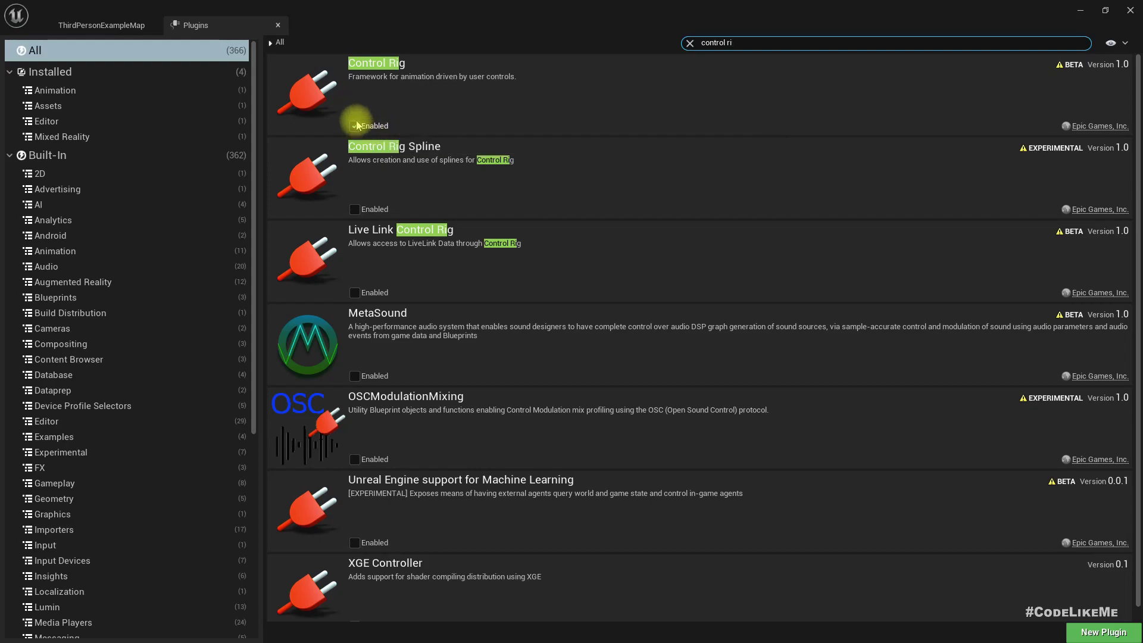
{"action": "left_click", "coordinate": [277, 26]}
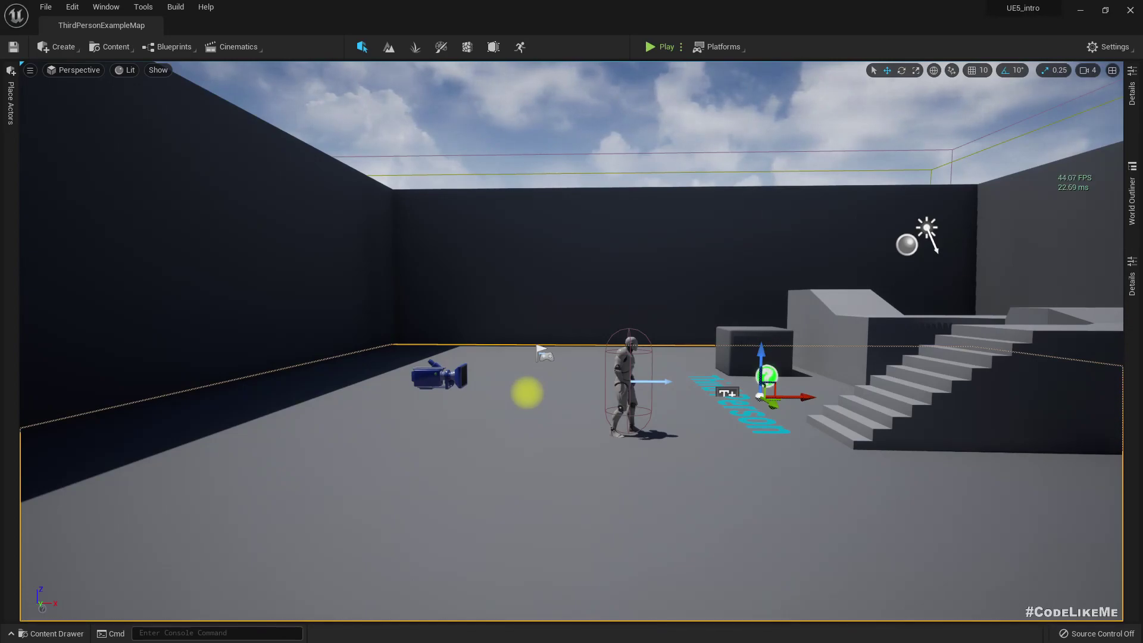
Step: Create a control rig from the SK_Mannequin skeletal mesh in the Mannequin/Character/Mesh folder and open it
{"action": "key", "text": "ctrl+space"}
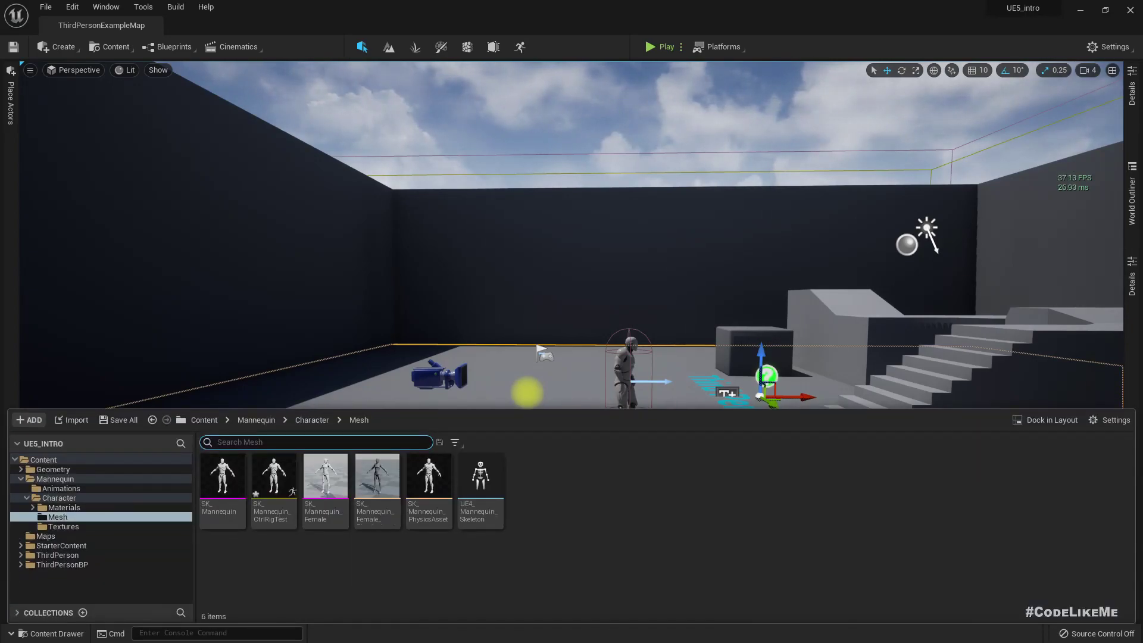
{"action": "left_click", "coordinate": [72, 499]}
{"action": "left_click", "coordinate": [54, 479]}
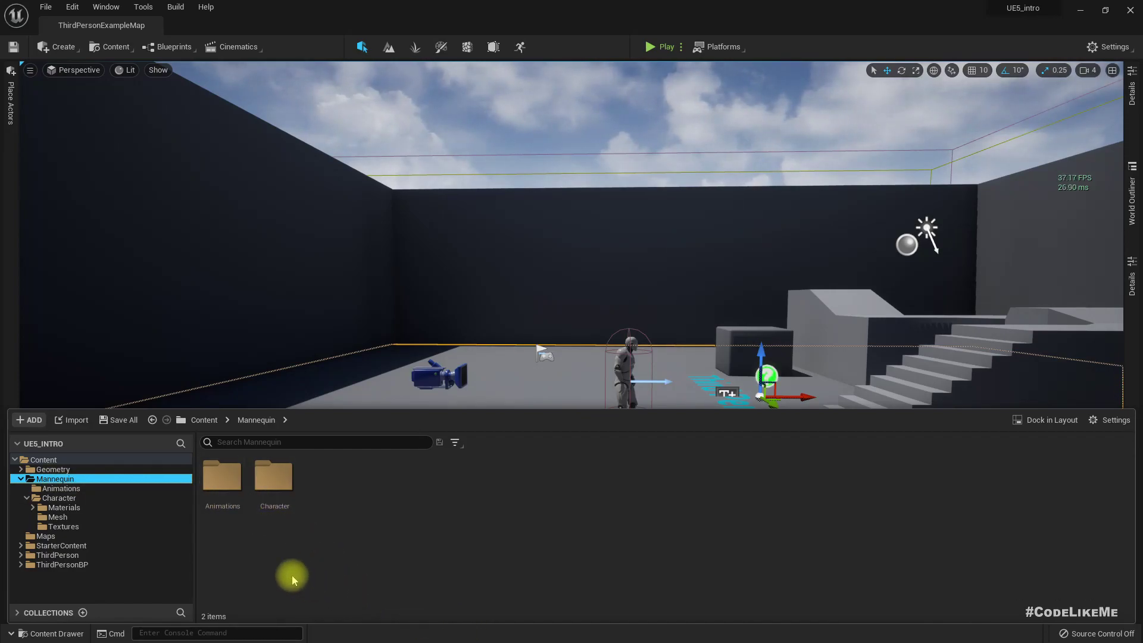
{"action": "left_click", "coordinate": [57, 499]}
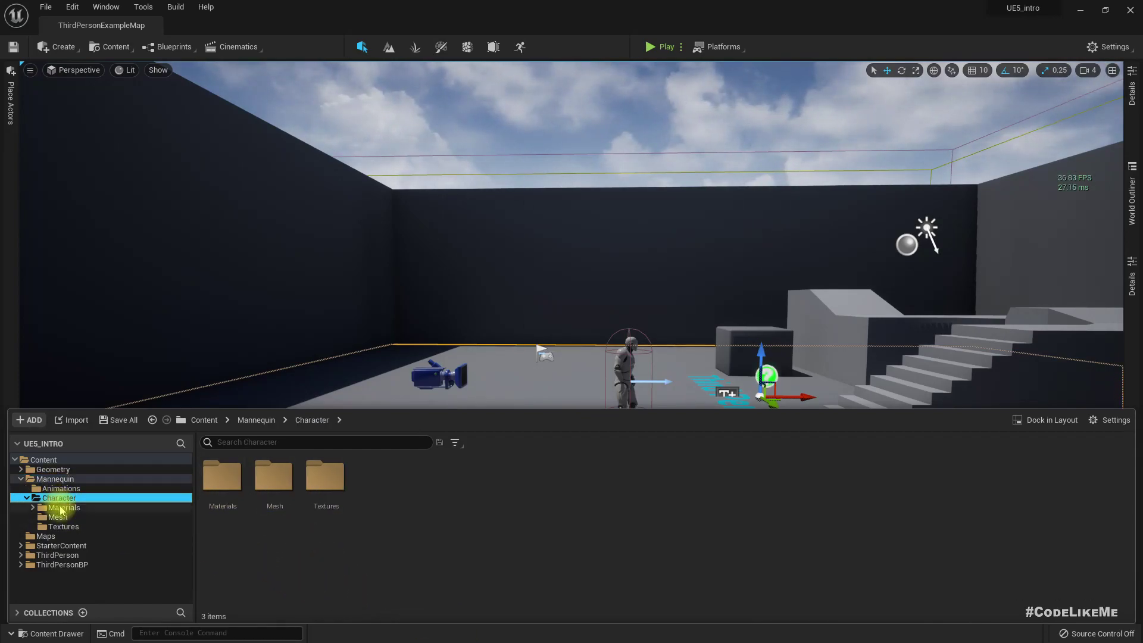
{"action": "left_click", "coordinate": [65, 518]}
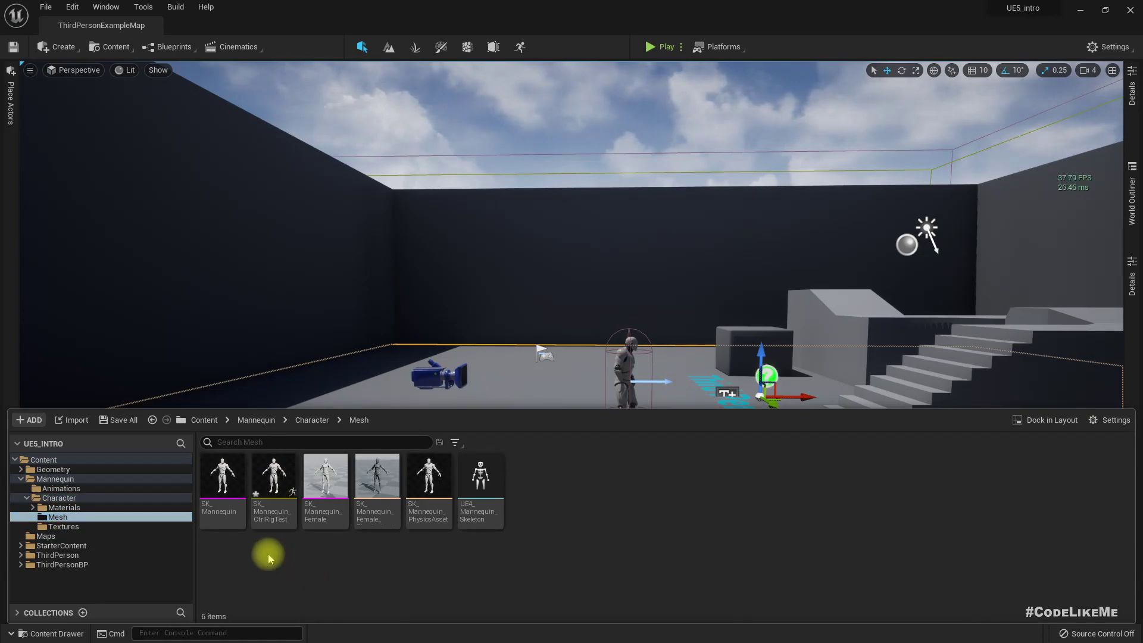
{"action": "right_click", "coordinate": [220, 485]}
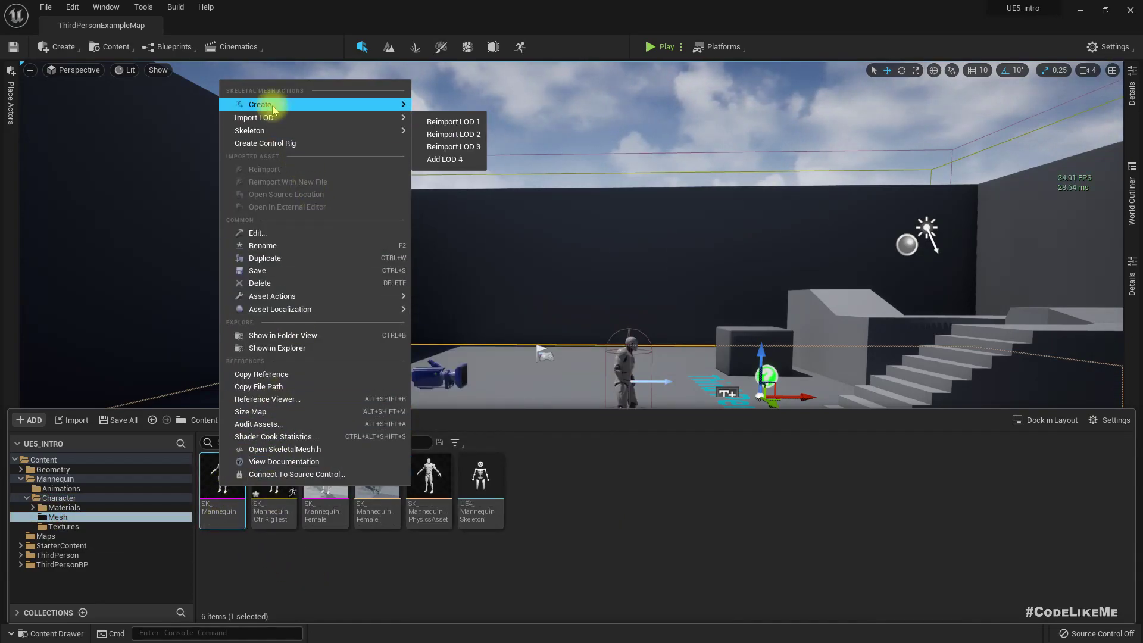
{"action": "left_click", "coordinate": [268, 143]}
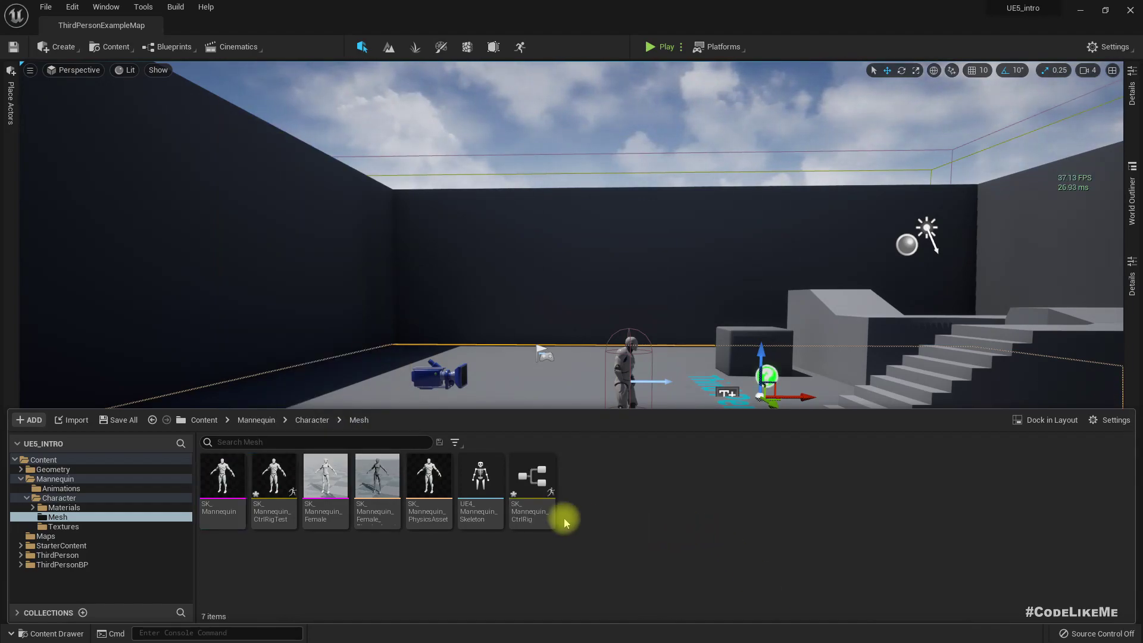
{"action": "double_click", "coordinate": [534, 485]}
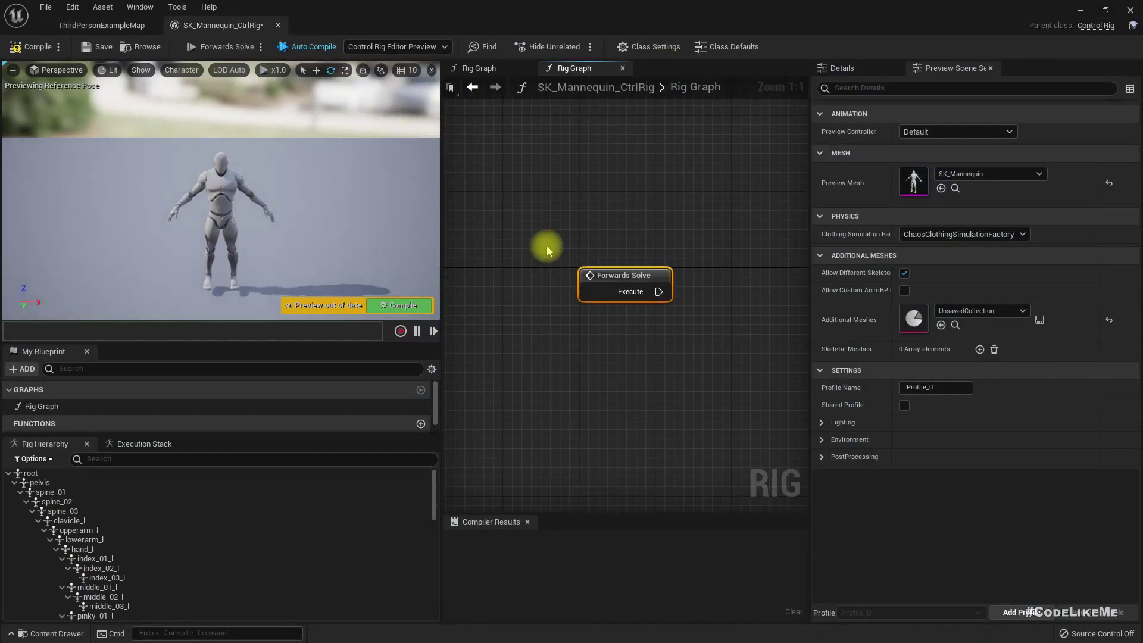
Step: Widen the Rig Graph area by narrowing the panels on both sides, and compile the new control rig
{"action": "scroll", "coordinate": [548, 345], "scroll_direction": "down", "scroll_amount": 3}
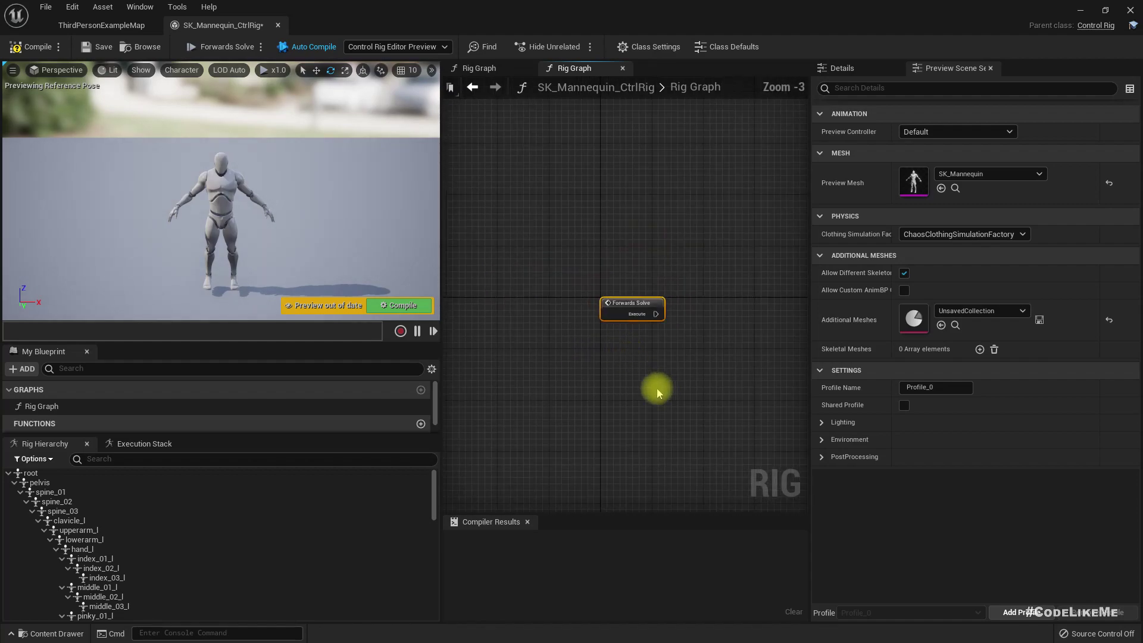
{"action": "right_click_drag", "start_coordinate": [660, 389], "coordinate": [605, 327]}
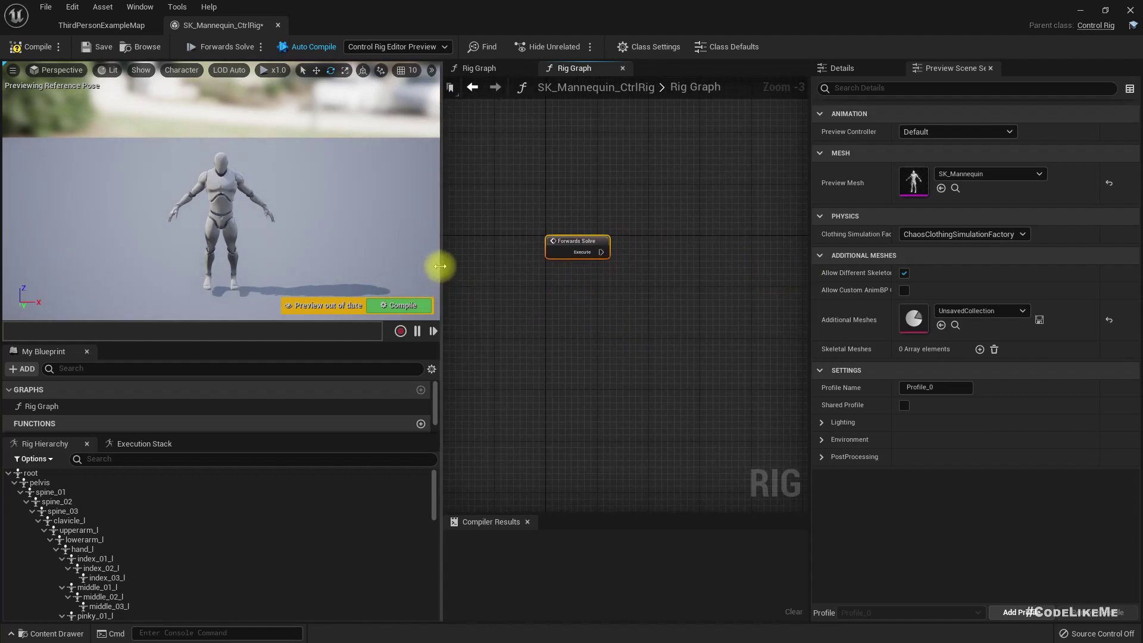
{"action": "left_click_drag", "start_coordinate": [440, 266], "coordinate": [402, 264]}
{"action": "scroll", "coordinate": [535, 249], "scroll_direction": "up", "scroll_amount": 3}
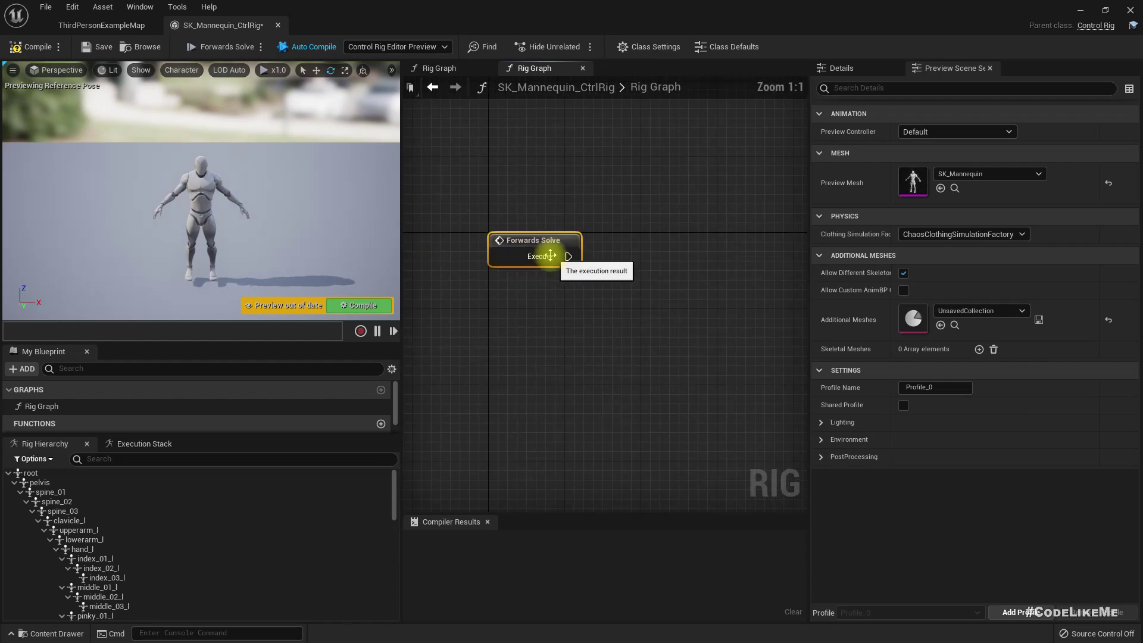
{"action": "right_click_drag", "start_coordinate": [602, 314], "coordinate": [582, 298]}
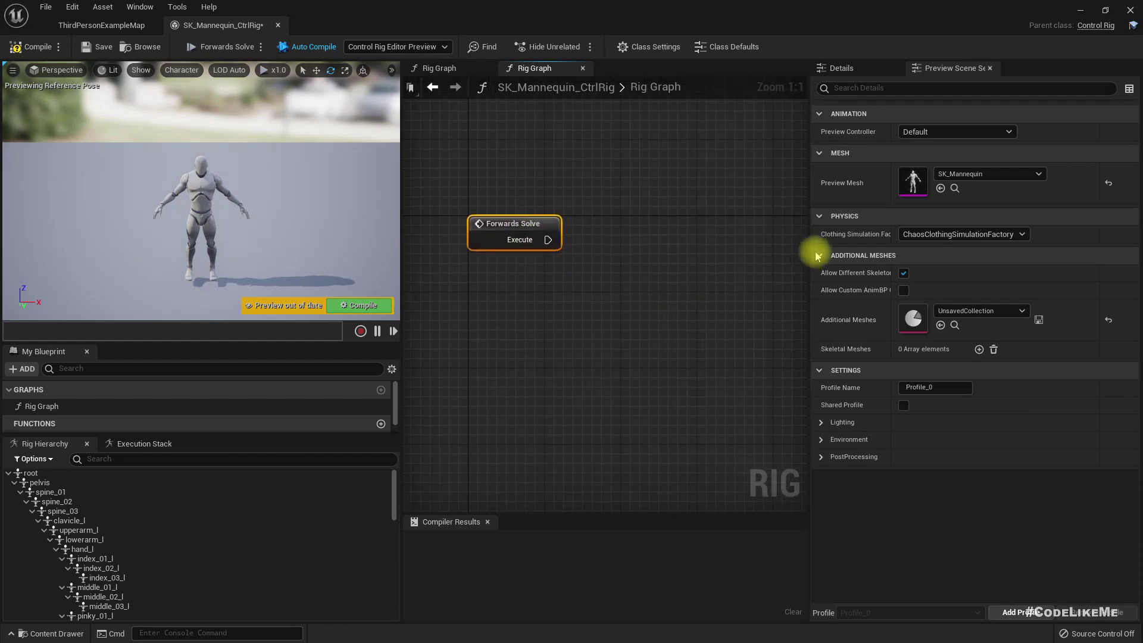
{"action": "left_click_drag", "start_coordinate": [817, 256], "coordinate": [917, 256]}
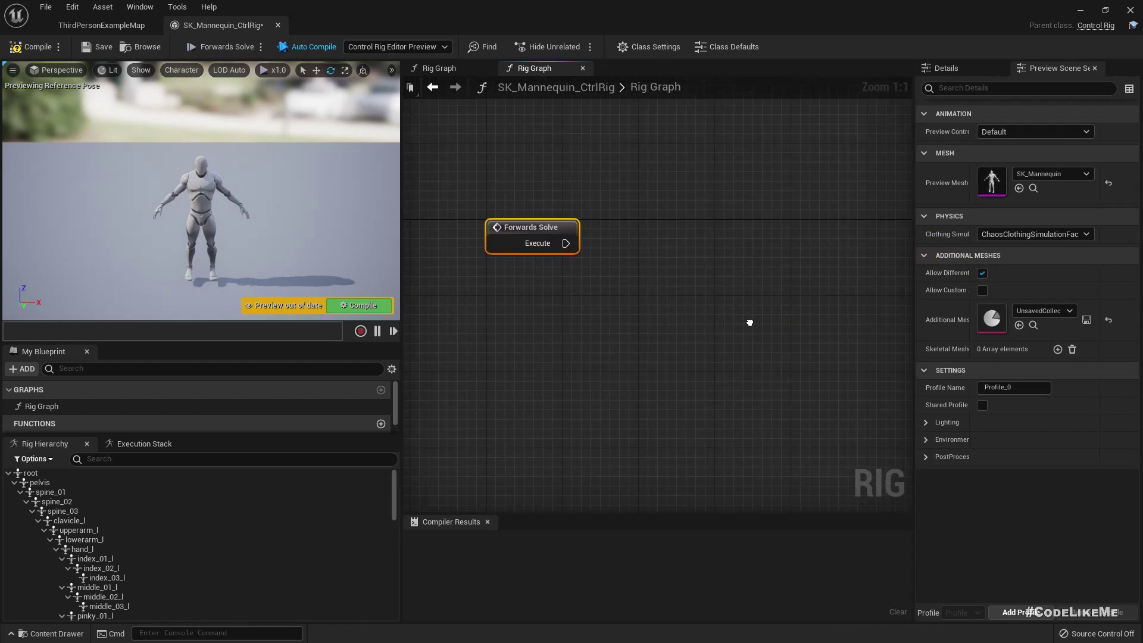
{"action": "left_click", "coordinate": [363, 302]}
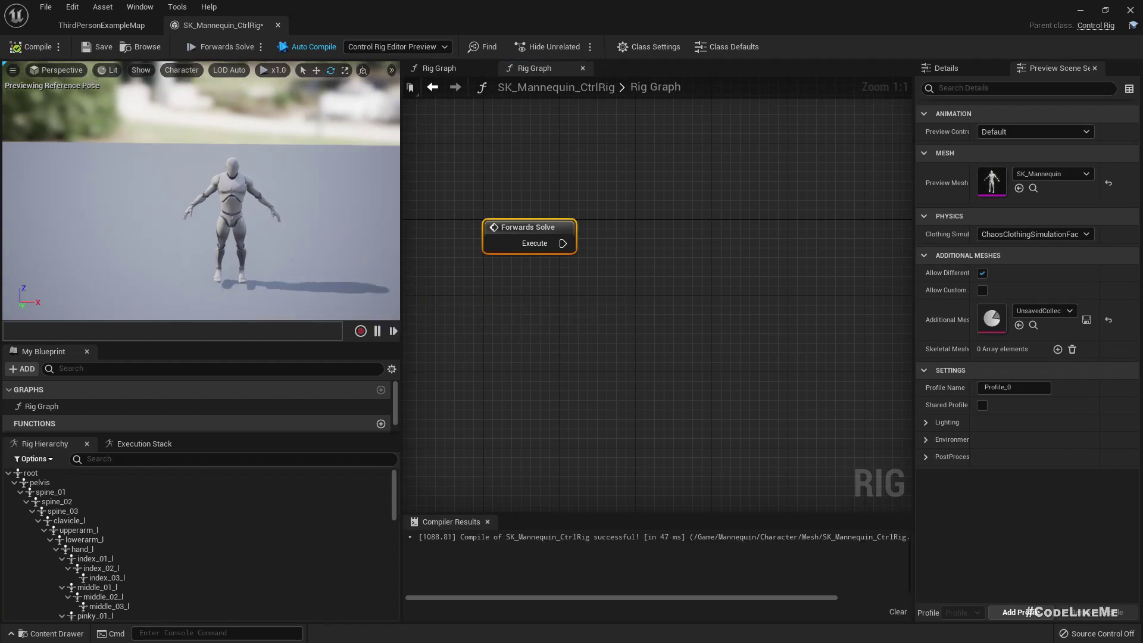
Step: Examine the mannequin's legs in the preview, its bone list in the rig hierarchy, and the execution stack
{"action": "right_click_drag", "start_coordinate": [233, 202], "coordinate": [170, 219]}
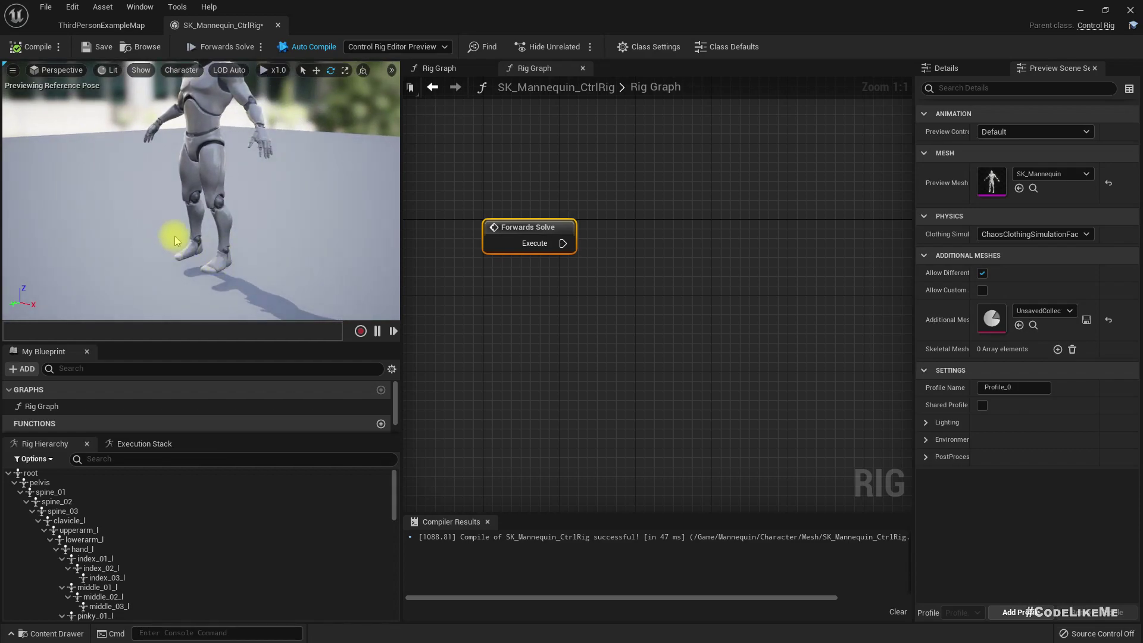
{"action": "left_click_drag", "start_coordinate": [175, 240], "coordinate": [200, 241]}
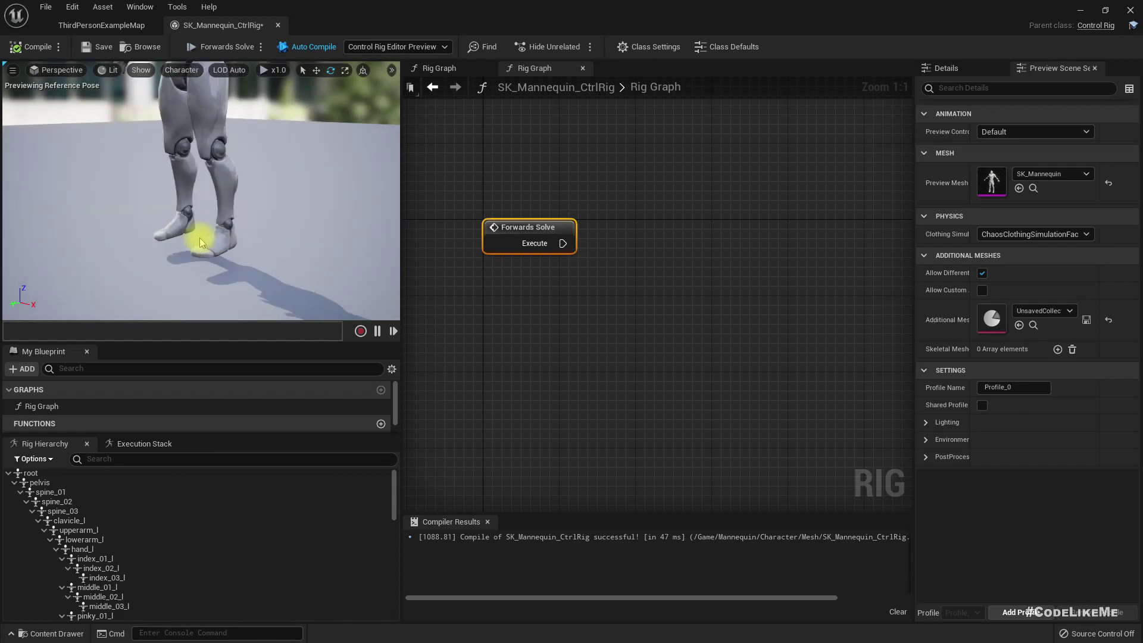
{"action": "scroll", "coordinate": [211, 508], "scroll_direction": "down", "scroll_amount": 3}
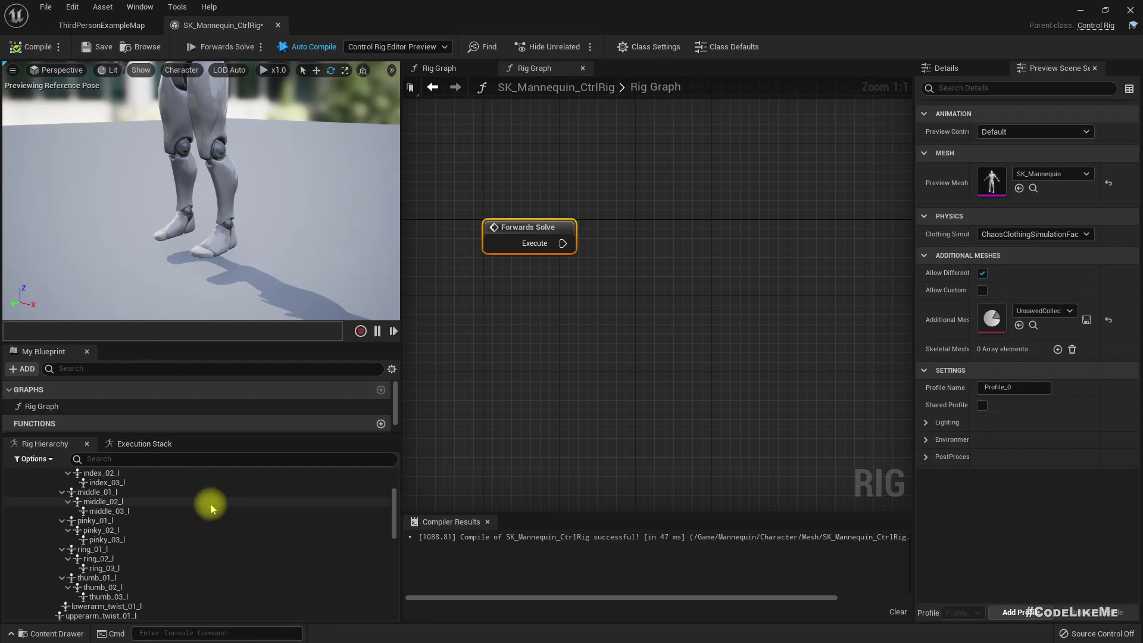
{"action": "scroll", "coordinate": [209, 504], "scroll_direction": "down", "scroll_amount": 4}
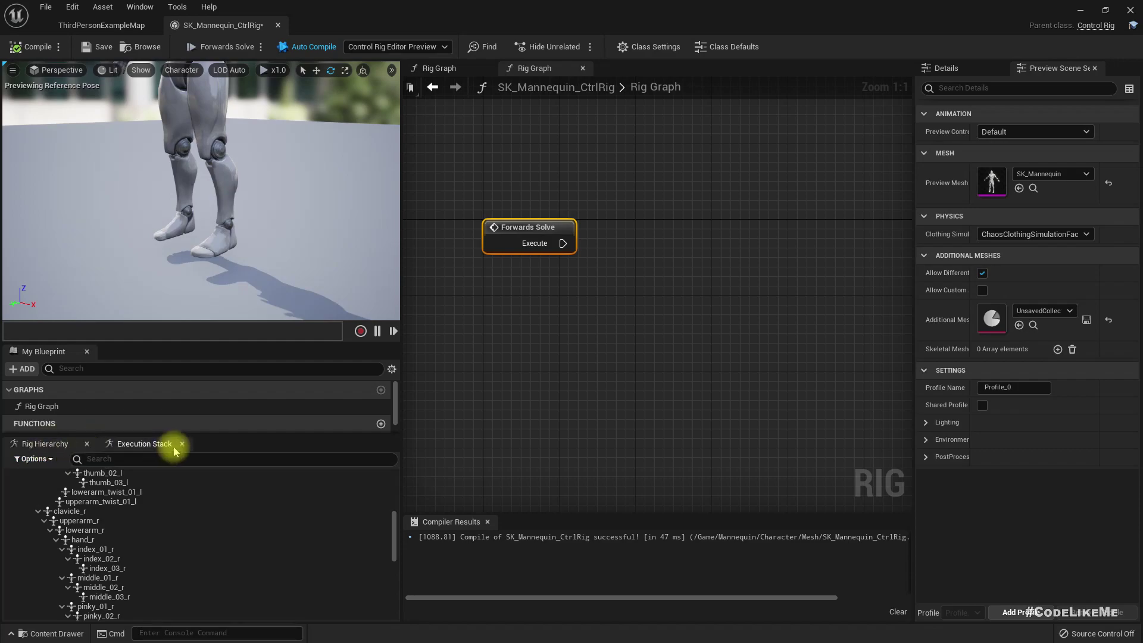
{"action": "left_click", "coordinate": [151, 444]}
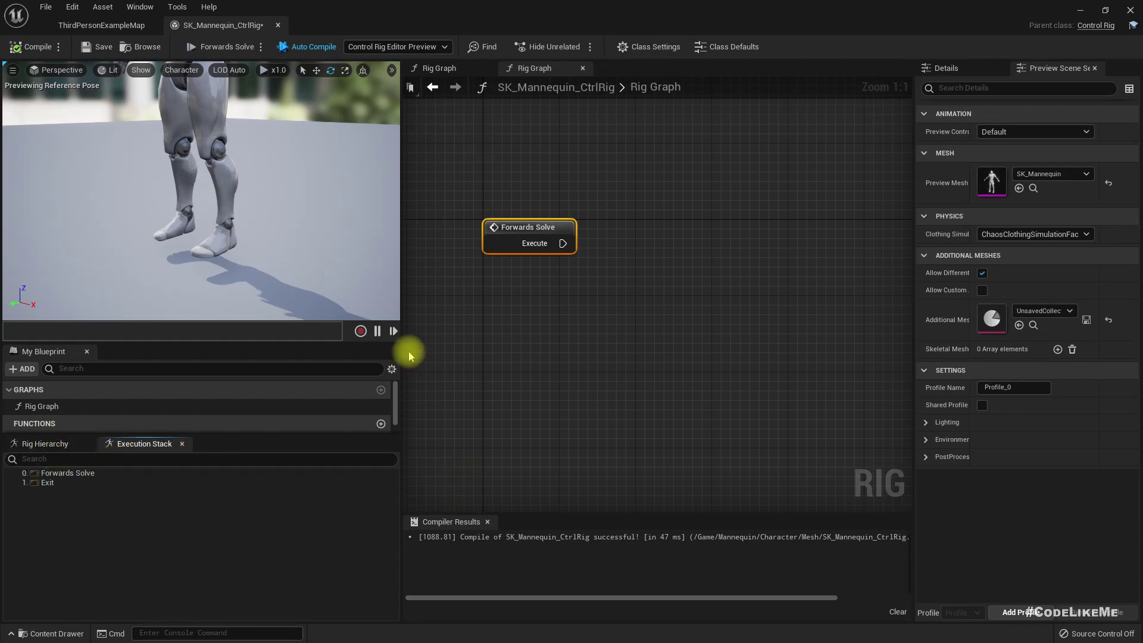
Step: Switch to the browser and read the Control Rig Editor overview in the Unreal Engine 5 documentation
{"action": "key", "text": "alt+Tab"}
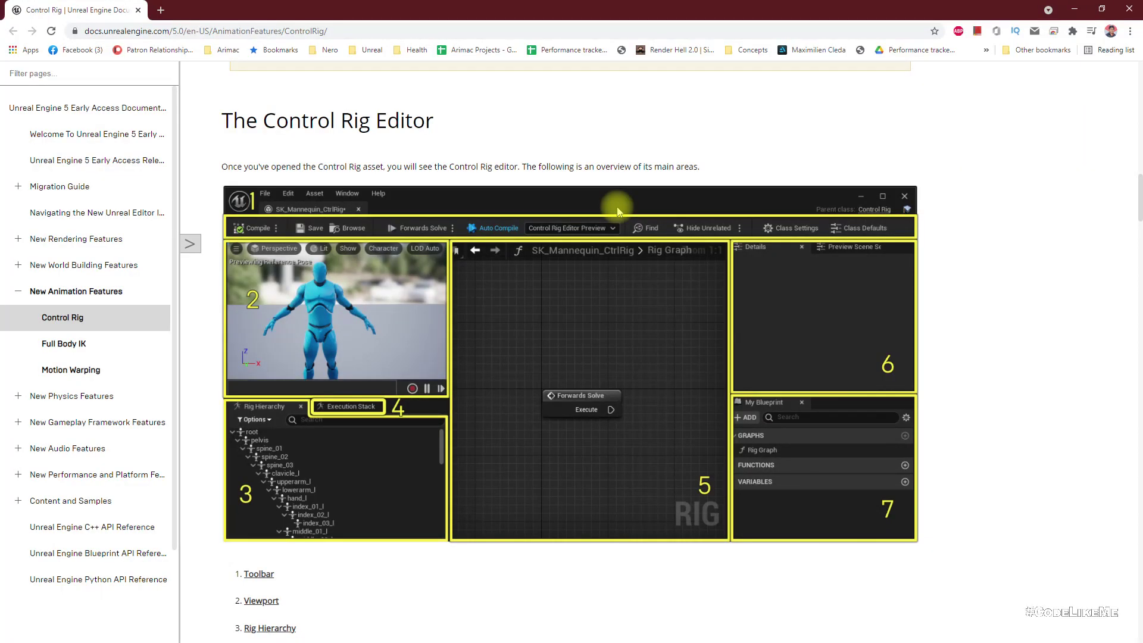
{"action": "scroll", "coordinate": [426, 370], "scroll_direction": "down", "scroll_amount": 5}
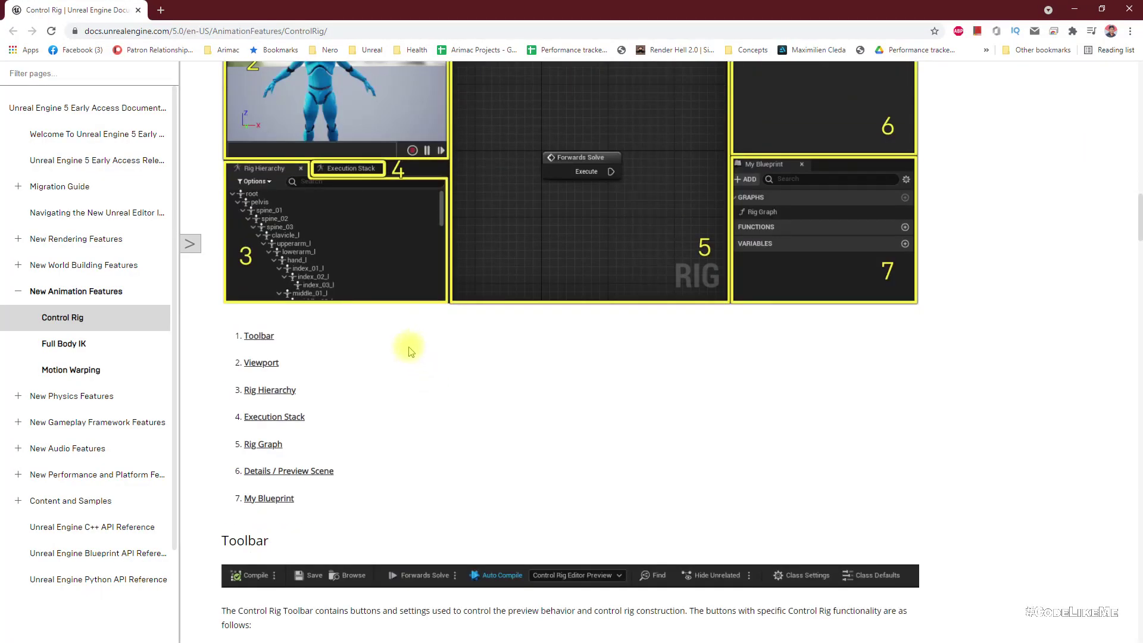
{"action": "scroll", "coordinate": [450, 359], "scroll_direction": "up", "scroll_amount": 5}
{"action": "scroll", "coordinate": [459, 357], "scroll_direction": "up", "scroll_amount": 1}
{"action": "scroll", "coordinate": [579, 291], "scroll_direction": "down", "scroll_amount": 5}
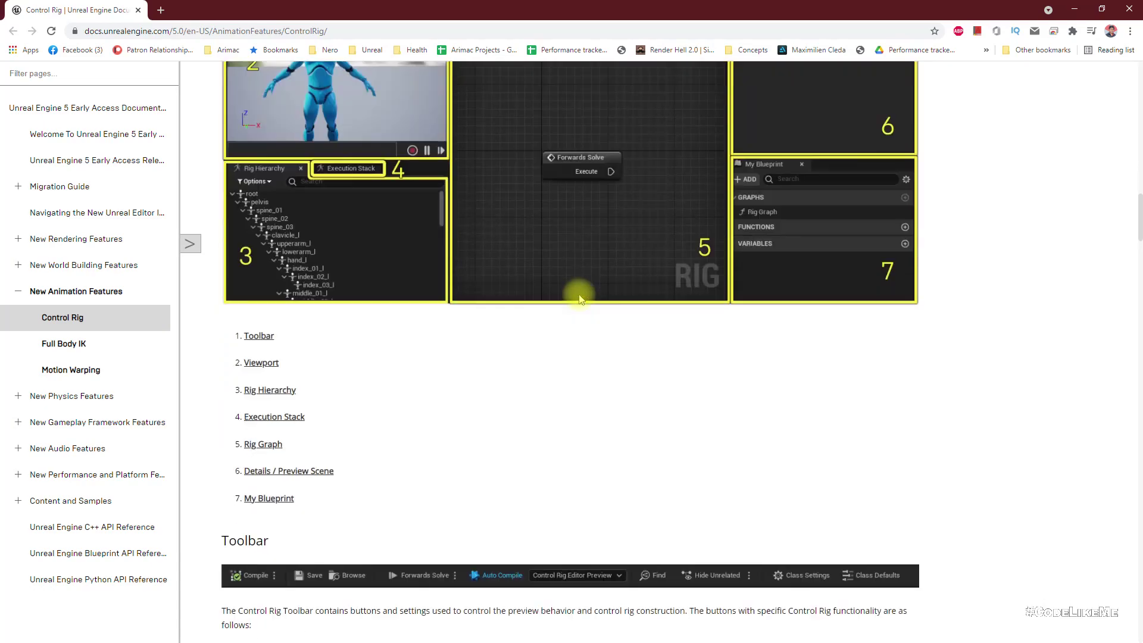
{"action": "scroll", "coordinate": [580, 291], "scroll_direction": "up", "scroll_amount": 2}
{"action": "scroll", "coordinate": [453, 274], "scroll_direction": "up", "scroll_amount": 1}
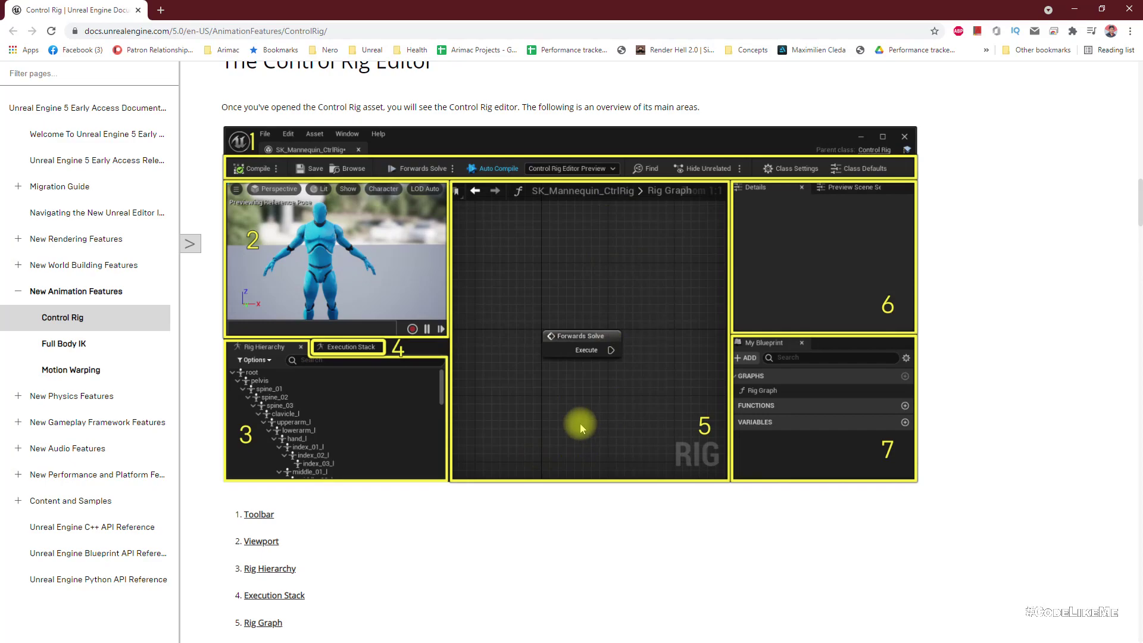
{"action": "scroll", "coordinate": [580, 417], "scroll_direction": "down", "scroll_amount": 2}
{"action": "scroll", "coordinate": [543, 301], "scroll_direction": "up", "scroll_amount": 2}
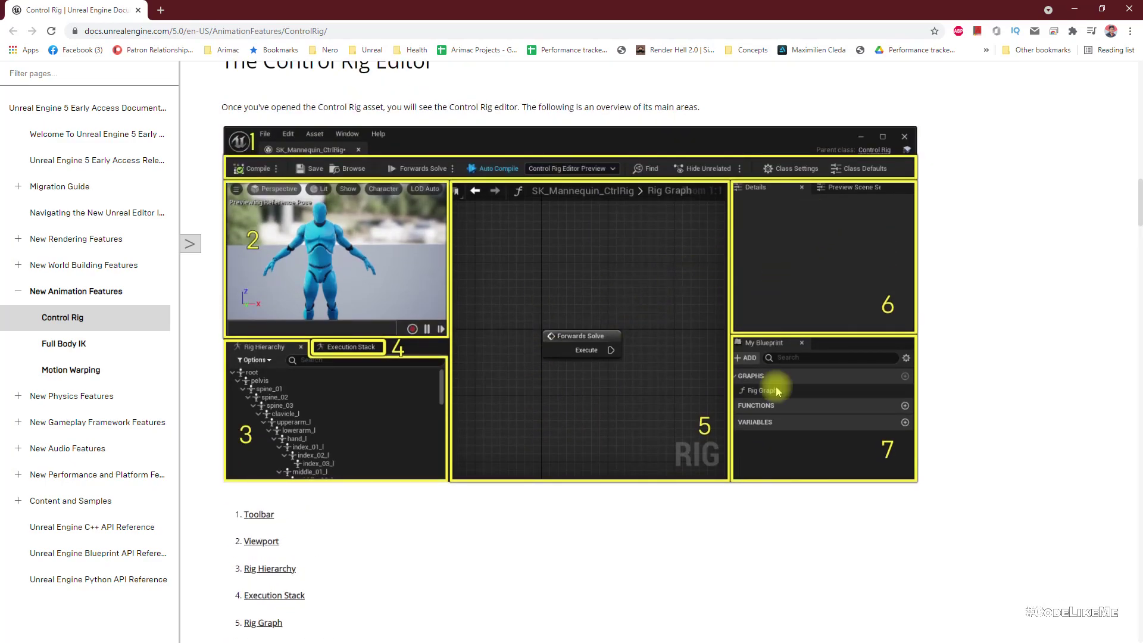
Step: Switch back to Unreal Editor and add a new control named IK_ball_l to the rig hierarchy
{"action": "key", "text": "alt+Tab"}
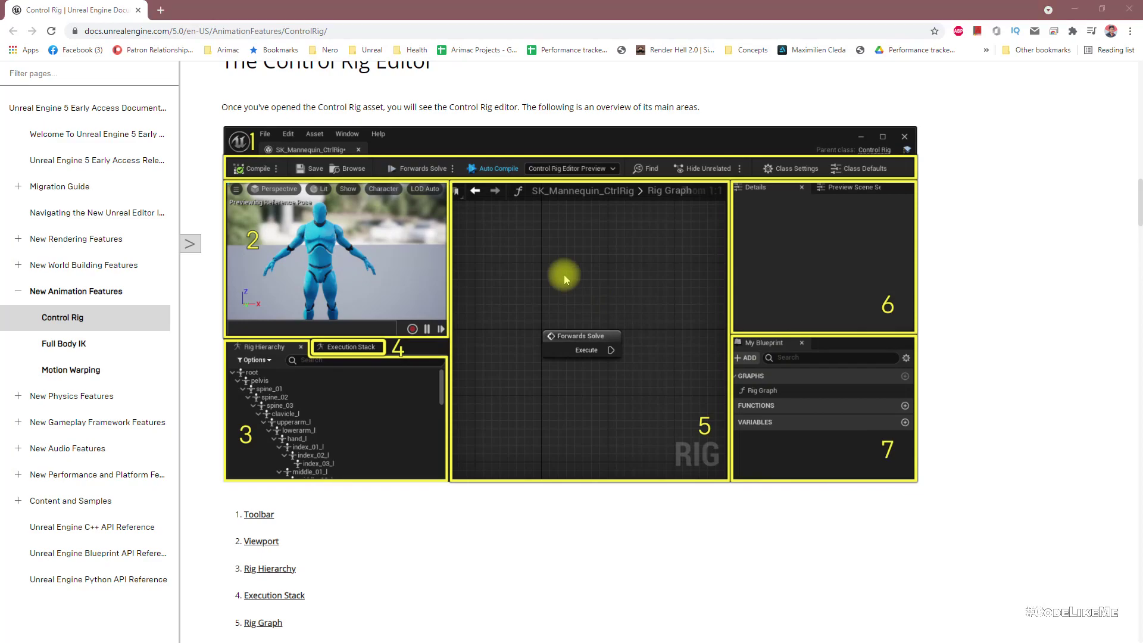
{"action": "key", "text": "alt+Tab"}
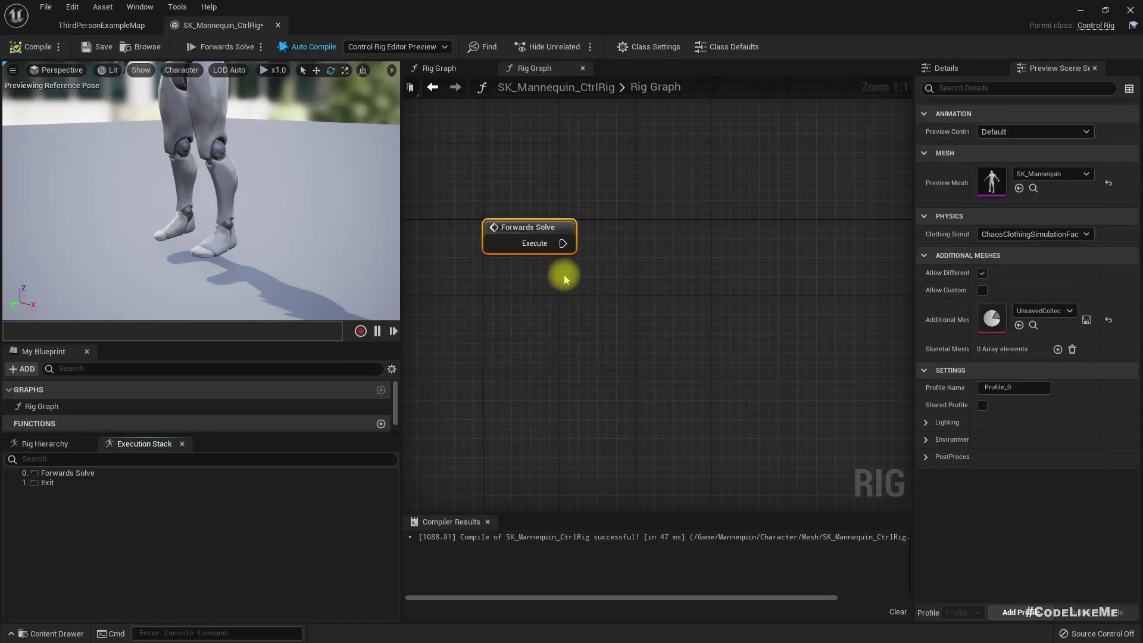
{"action": "left_click", "coordinate": [56, 448]}
{"action": "scroll", "coordinate": [190, 520], "scroll_direction": "down", "scroll_amount": 10}
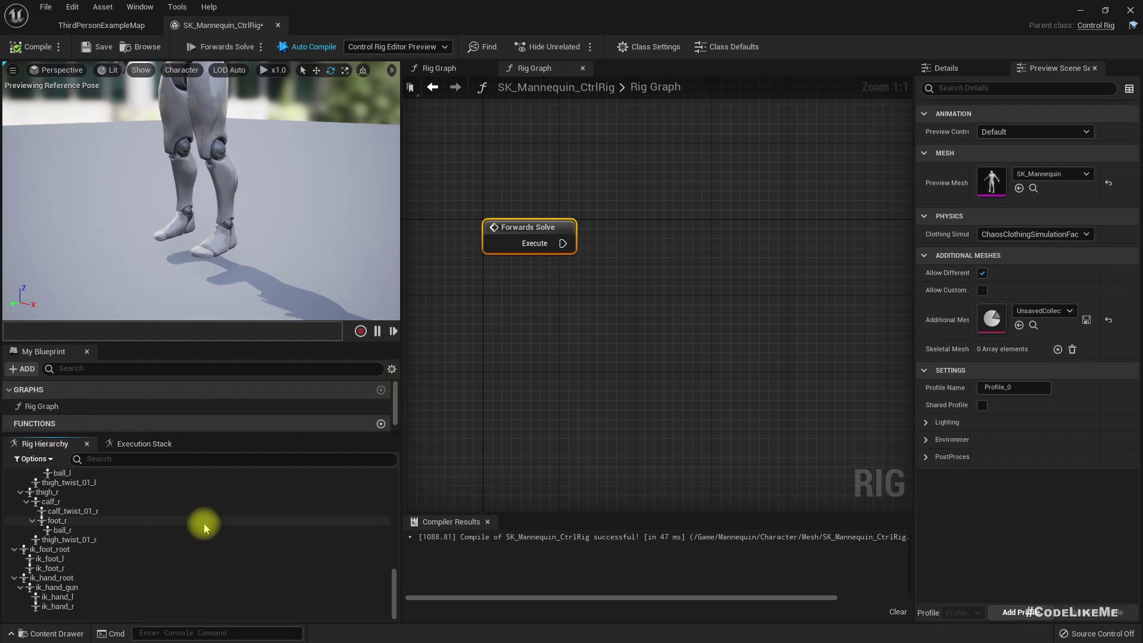
{"action": "right_click", "coordinate": [37, 620]}
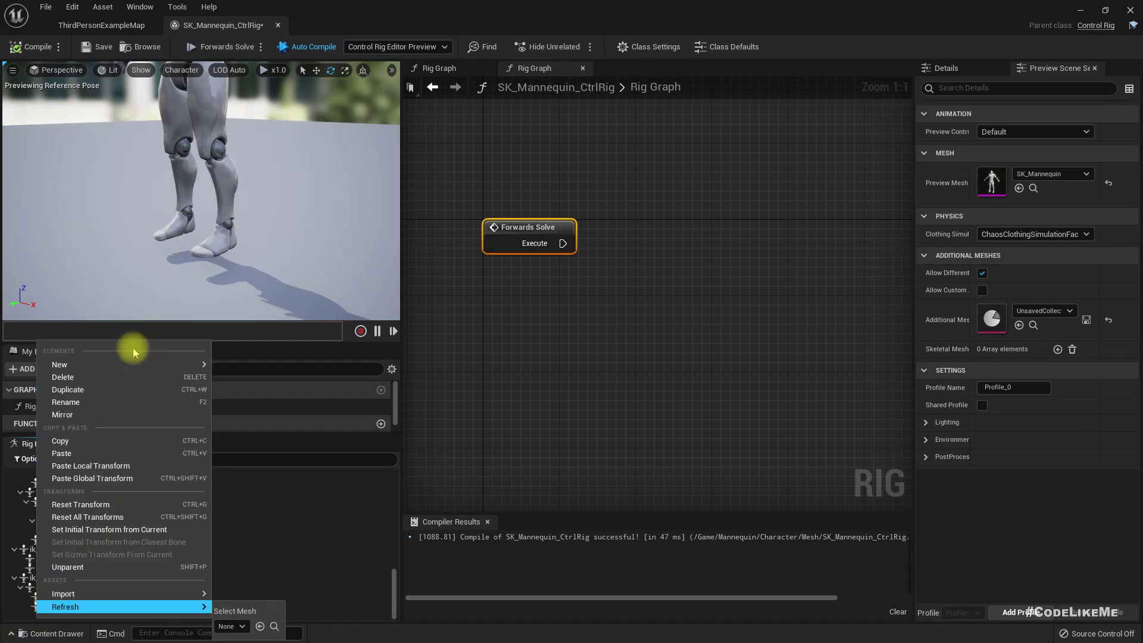
{"action": "mouse_move", "coordinate": [131, 365]}
{"action": "left_click", "coordinate": [250, 381]}
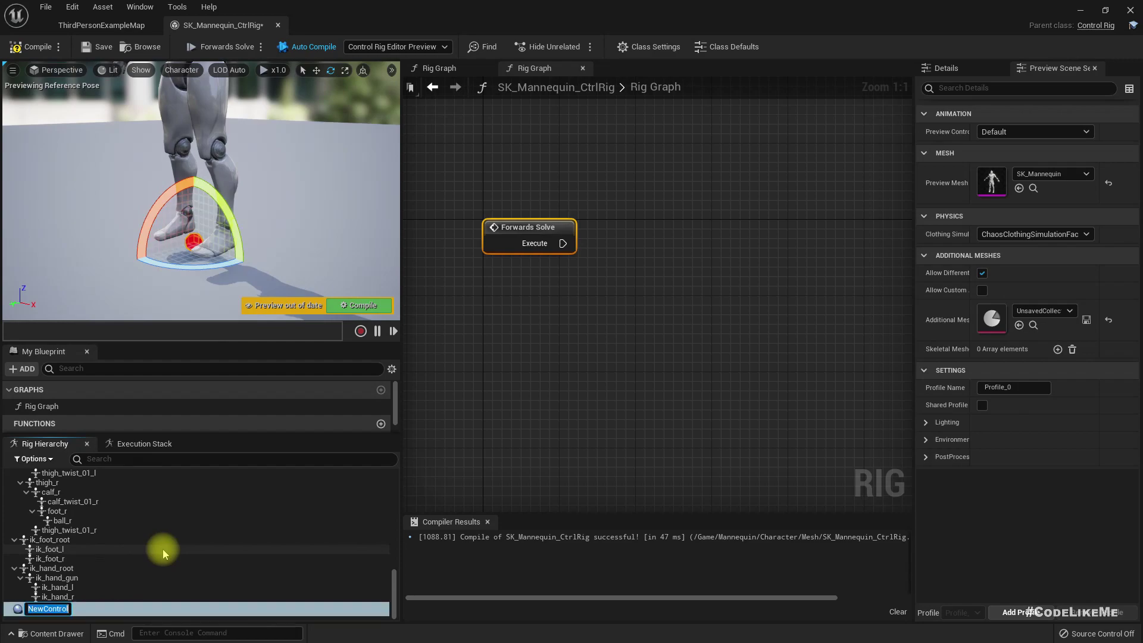
{"action": "type", "text": "IK"}
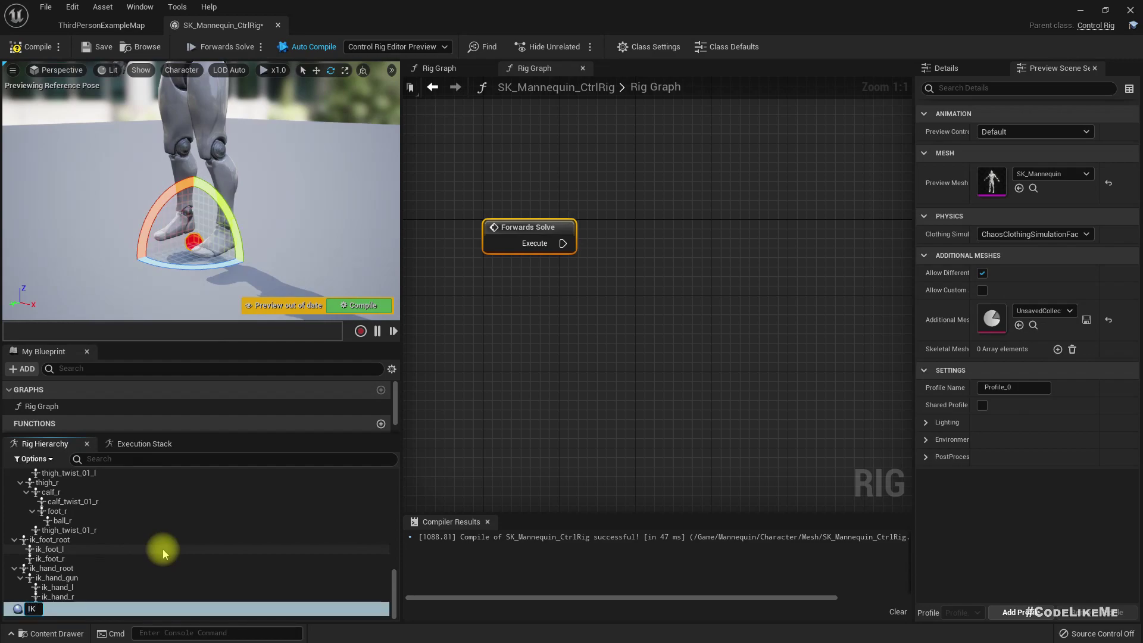
{"action": "type", "text": "_ball_l"}
{"action": "key", "text": "Return"}
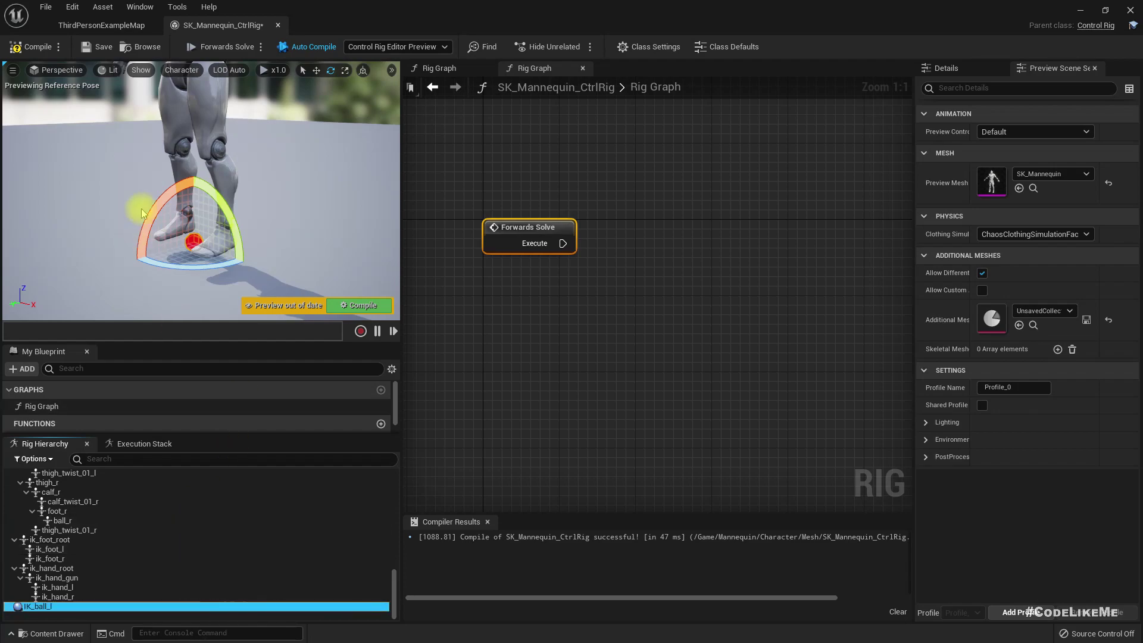
Step: Examine where the IK_ball_l control sits in the preview relative to the ball_l bone of the left foot
{"action": "right_click_drag", "start_coordinate": [306, 254], "coordinate": [220, 234]}
{"action": "scroll", "coordinate": [301, 254], "scroll_direction": "up", "scroll_amount": 5}
{"action": "key", "text": "s"}
{"action": "key", "text": "w"}
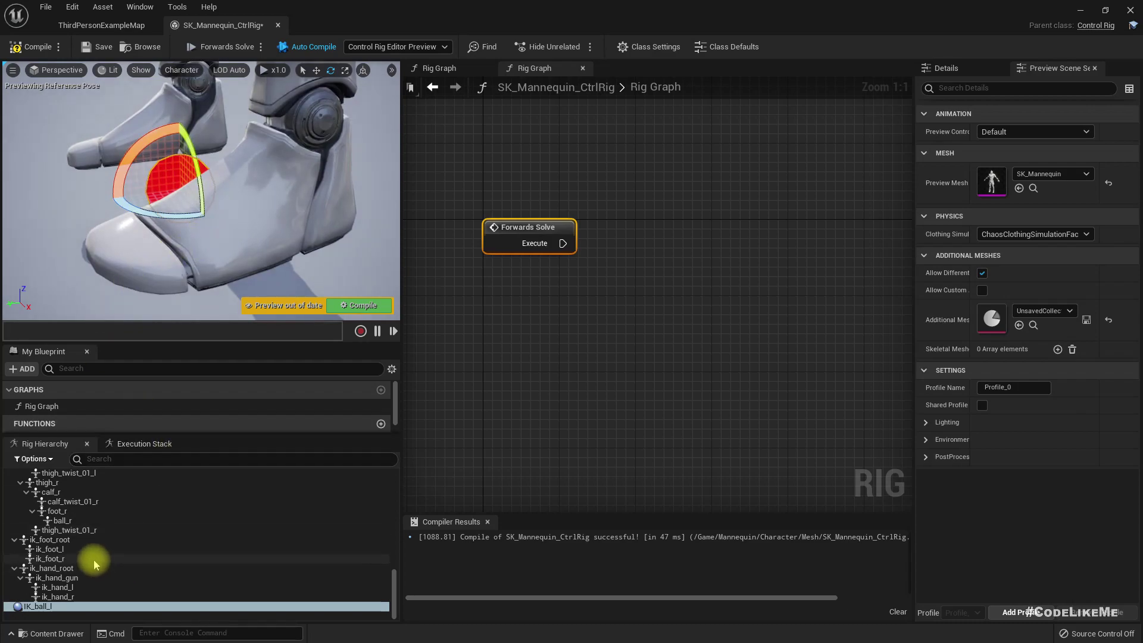
{"action": "left_click", "coordinate": [62, 520]}
{"action": "scroll", "coordinate": [62, 521], "scroll_direction": "up", "scroll_amount": 2}
{"action": "left_click", "coordinate": [62, 521]}
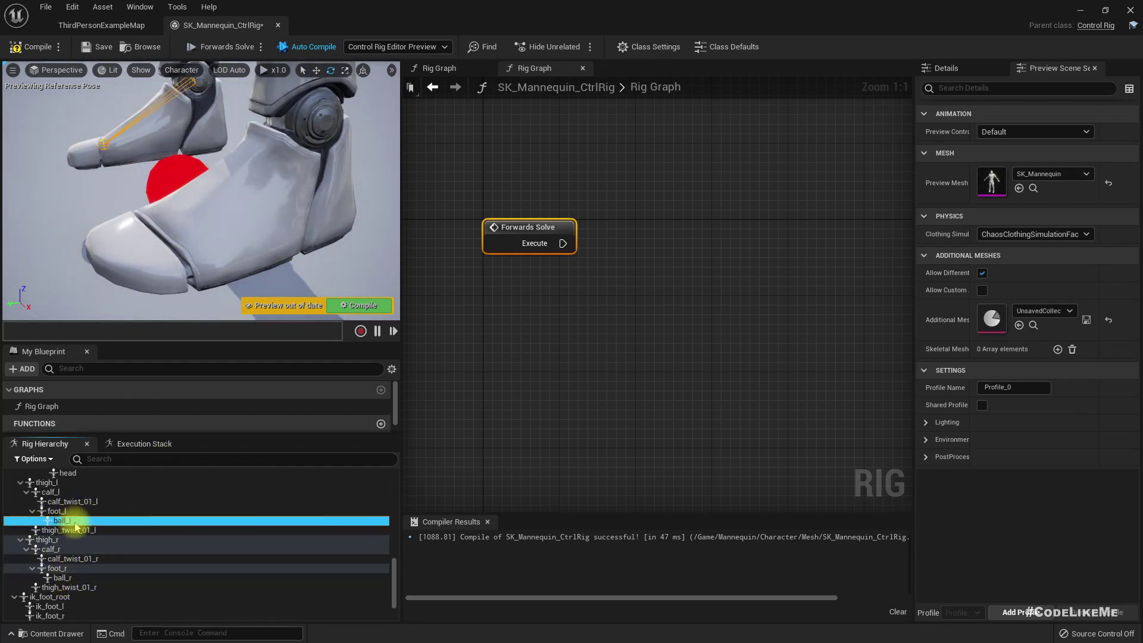
{"action": "key", "text": "f"}
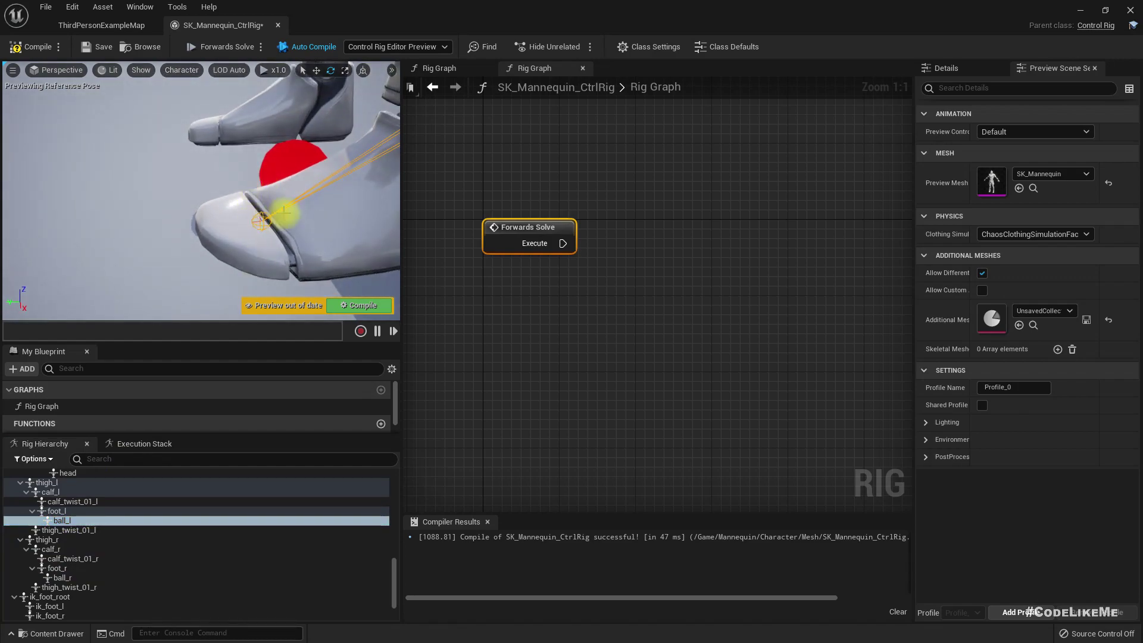
{"action": "scroll", "coordinate": [277, 215], "scroll_direction": "down", "scroll_amount": 1}
{"action": "scroll", "coordinate": [240, 209], "scroll_direction": "up", "scroll_amount": 1}
{"action": "middle_click_drag", "start_coordinate": [239, 207], "coordinate": [265, 216]}
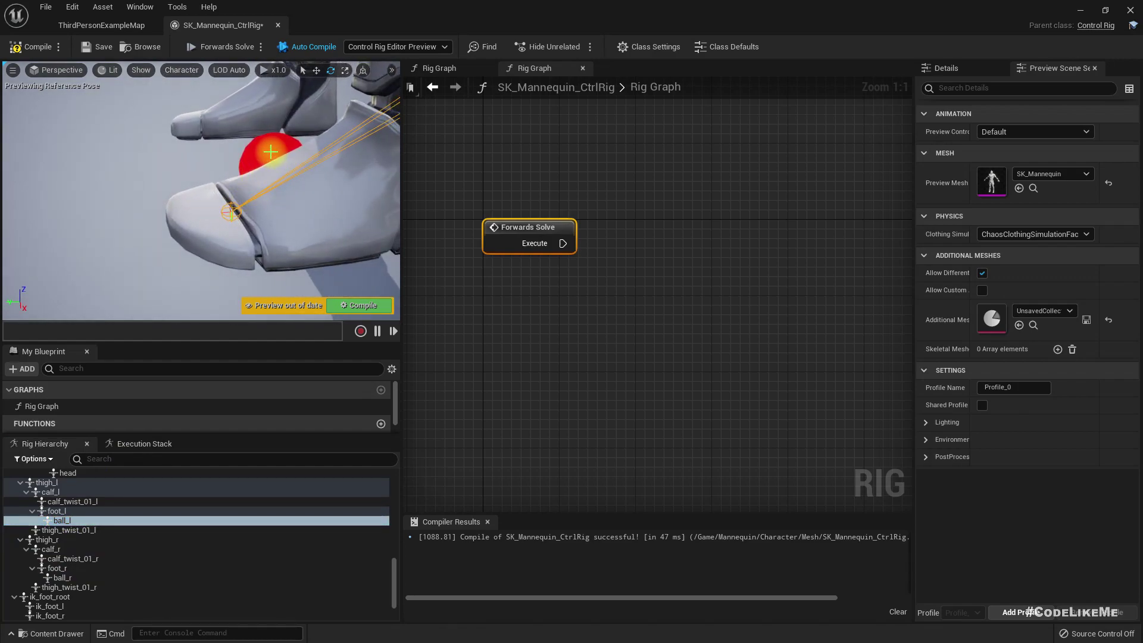
{"action": "right_click_drag", "start_coordinate": [271, 152], "coordinate": [334, 173]}
{"action": "left_click", "coordinate": [175, 159]}
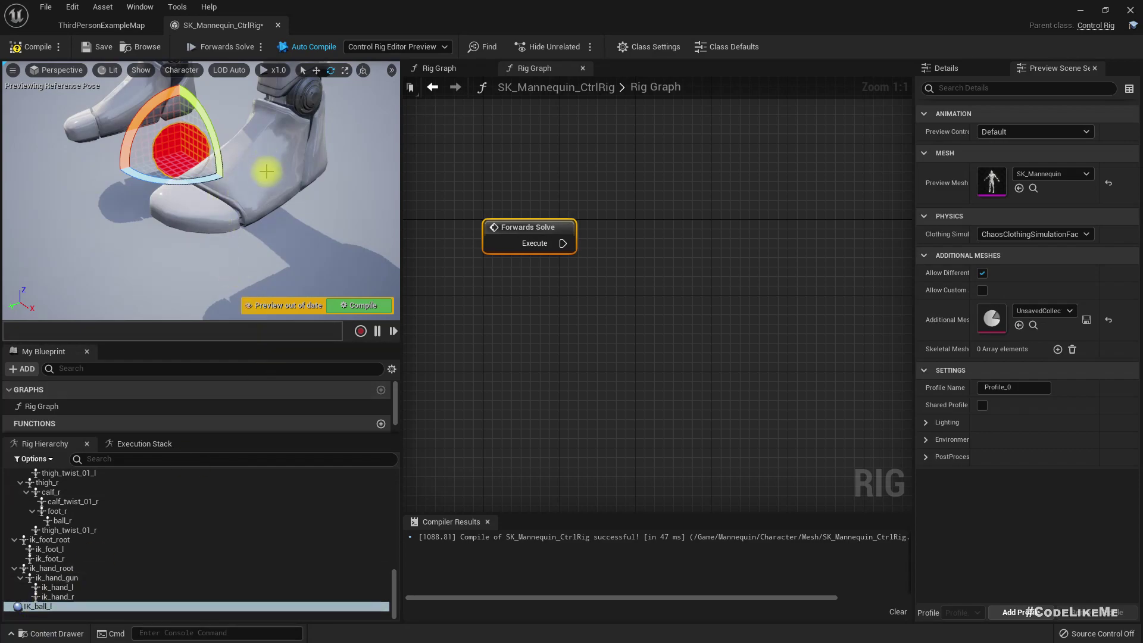
{"action": "right_click_drag", "start_coordinate": [183, 204], "coordinate": [362, 225]}
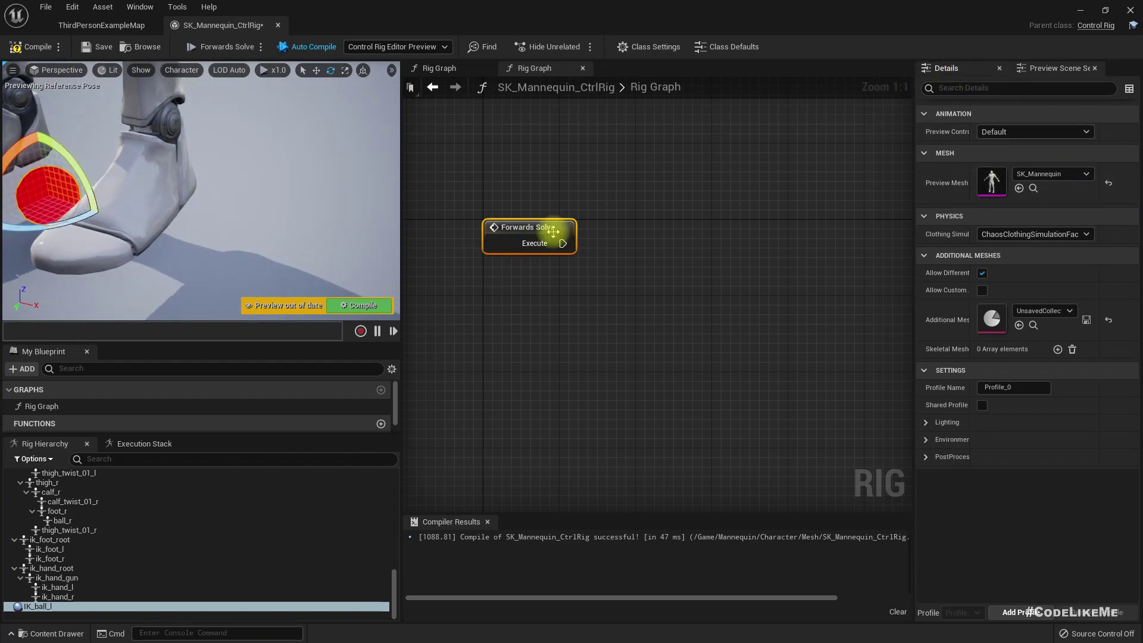
Step: Open the details of the IK_ball_l control at its gizmo settings
{"action": "left_click", "coordinate": [77, 606]}
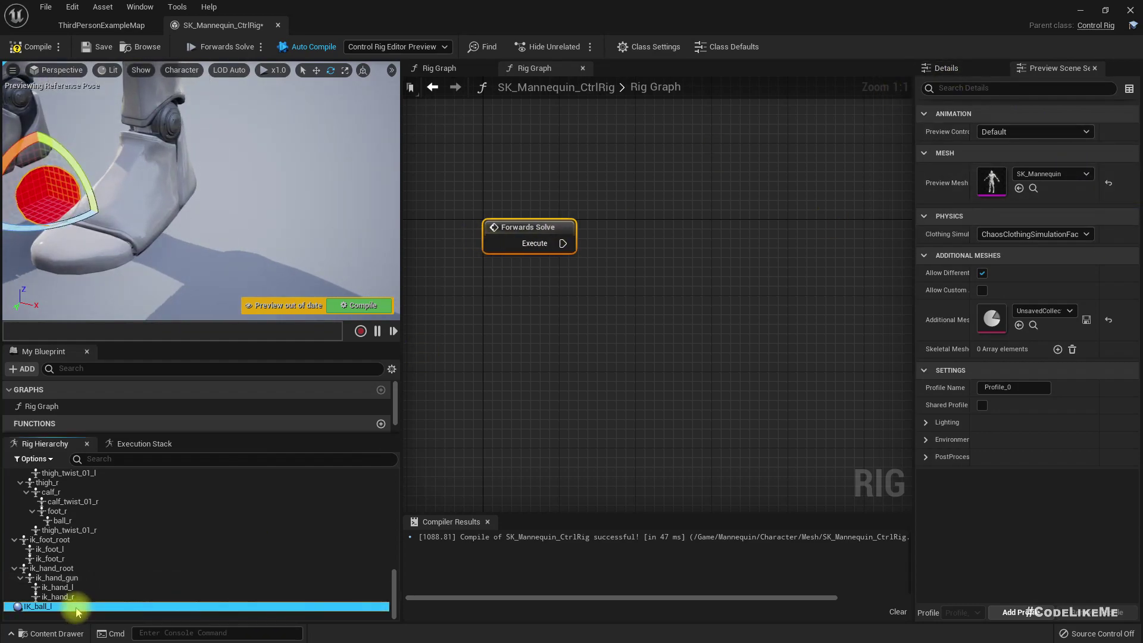
{"action": "left_click", "coordinate": [951, 71]}
{"action": "scroll", "coordinate": [1017, 352], "scroll_direction": "down", "scroll_amount": 5}
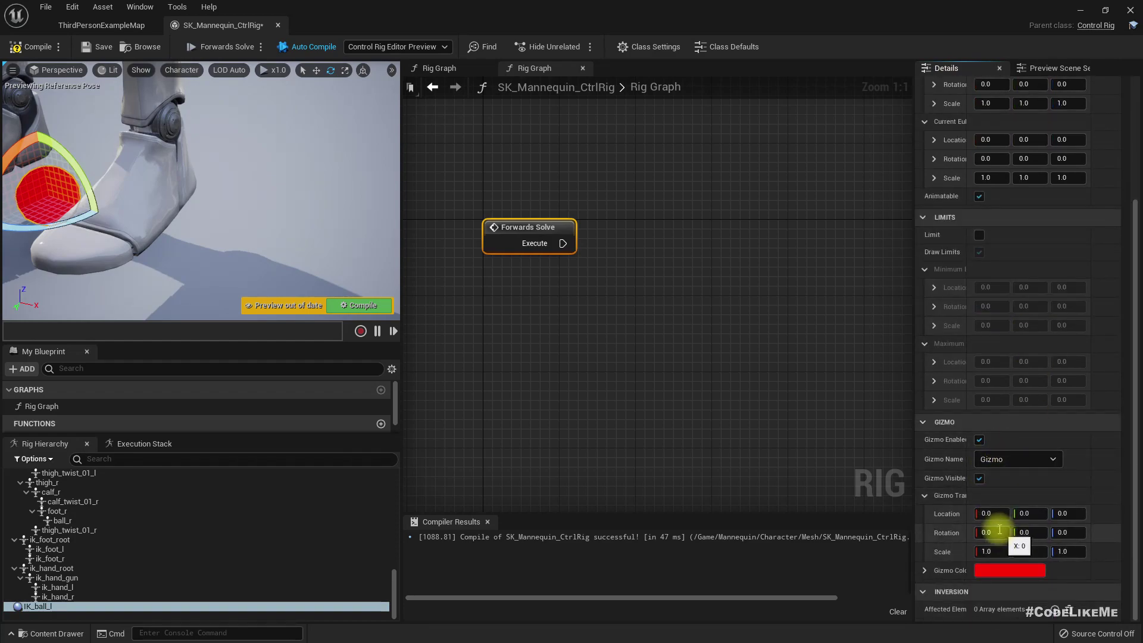
Step: Try Circle_Solid as the gizmo shape of the IK_ball_l control and undo the change
{"action": "left_click", "coordinate": [1007, 460]}
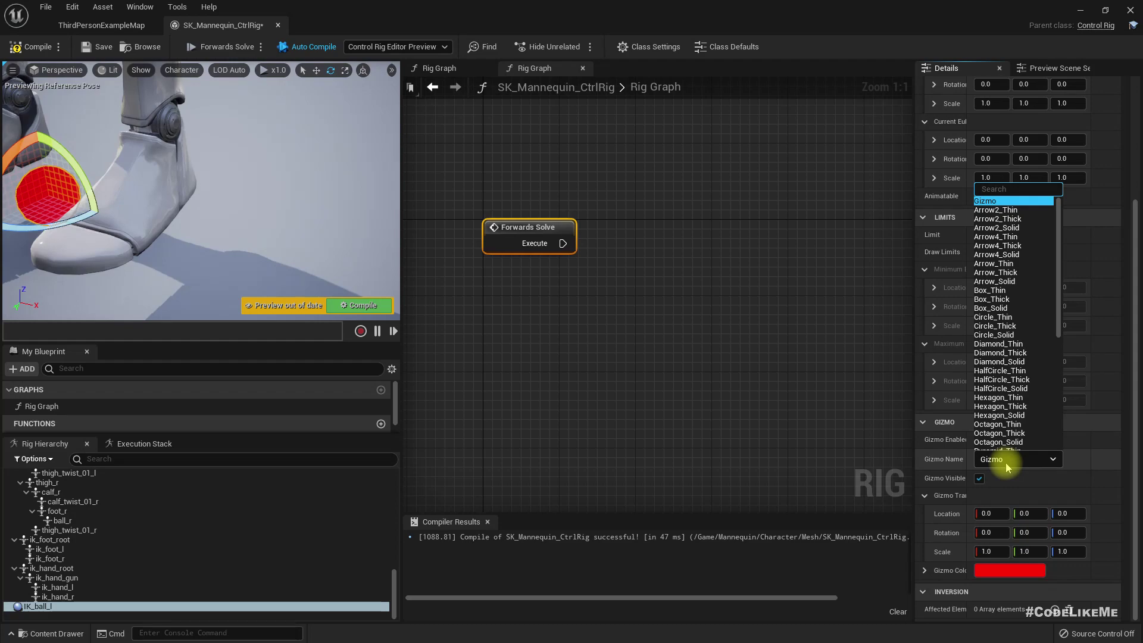
{"action": "left_click", "coordinate": [1011, 464]}
{"action": "left_click", "coordinate": [1012, 463]}
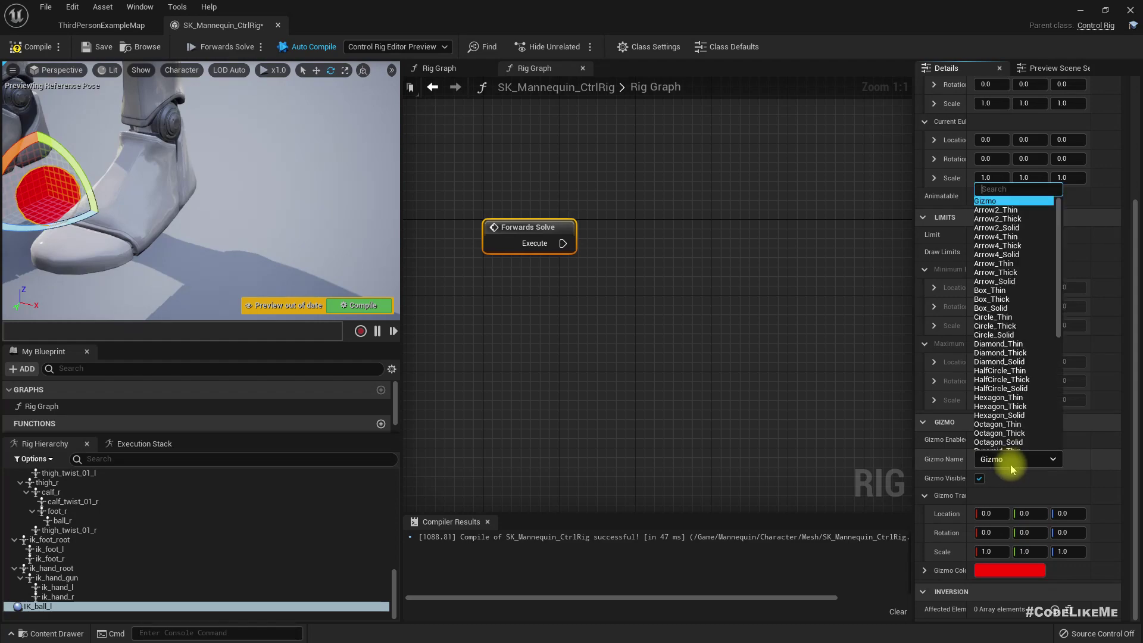
{"action": "left_click", "coordinate": [1005, 336]}
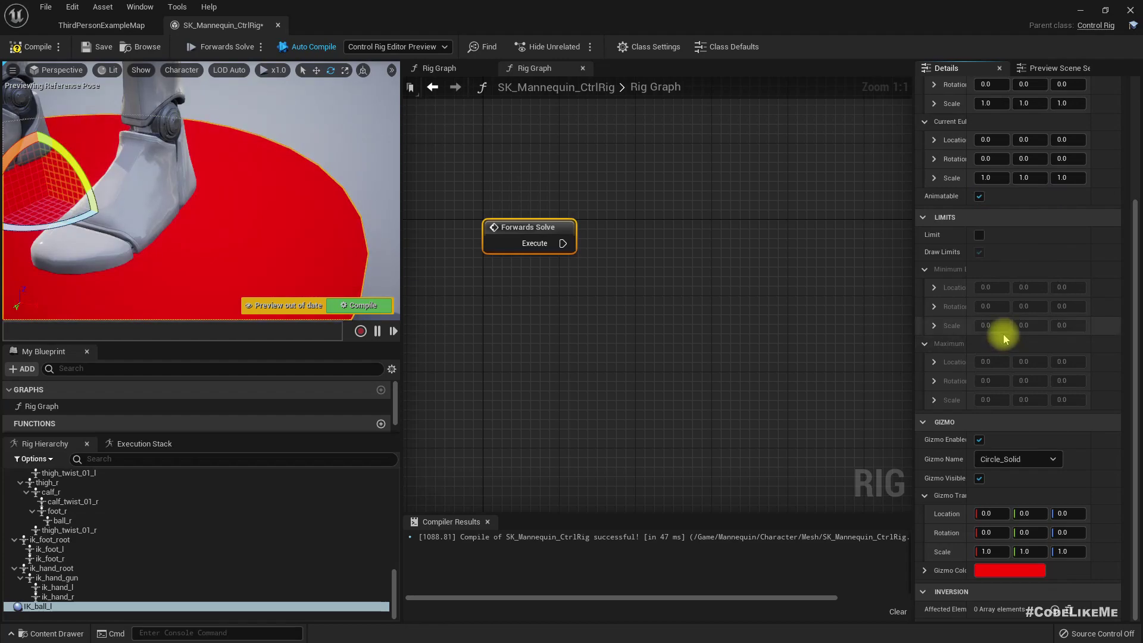
{"action": "key", "text": "ctrl+z"}
{"action": "mouse_move", "coordinate": [270, 205]}
{"action": "right_mouse_down"}
{"action": "mouse_move", "coordinate": [238, 203]}
{"action": "mouse_move", "coordinate": [244, 217]}
{"action": "mouse_move", "coordinate": [268, 214]}
{"action": "right_mouse_up"}
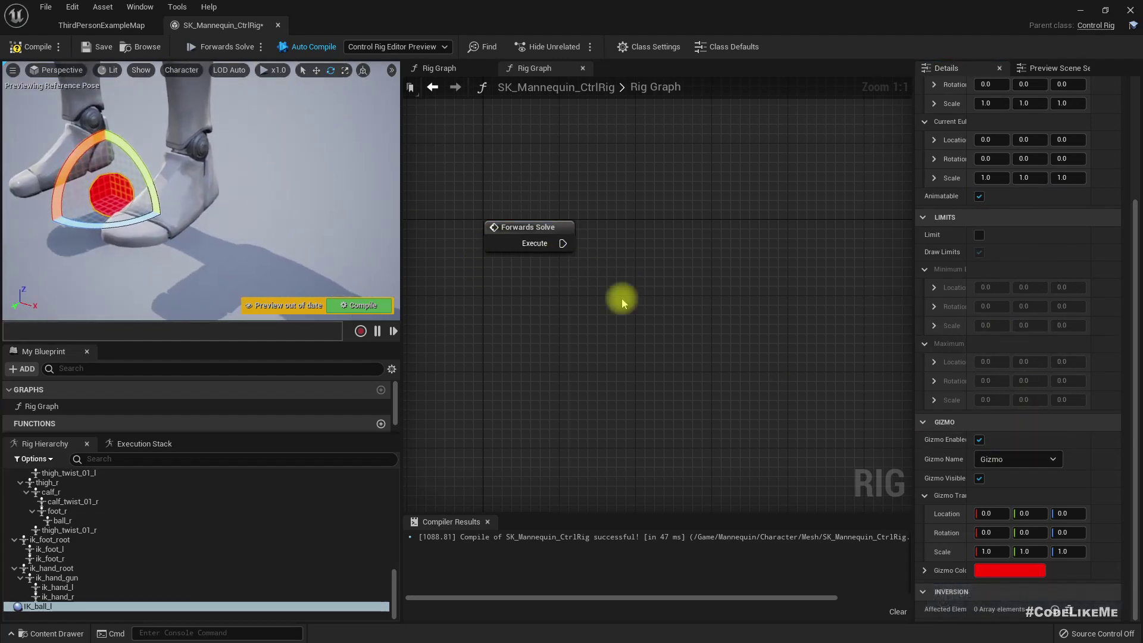
Step: Set the IK_ball_l control's gizmo to Box_Thin and its current Euler scale to 0.1 on all three axes
{"action": "left_click", "coordinate": [1021, 459]}
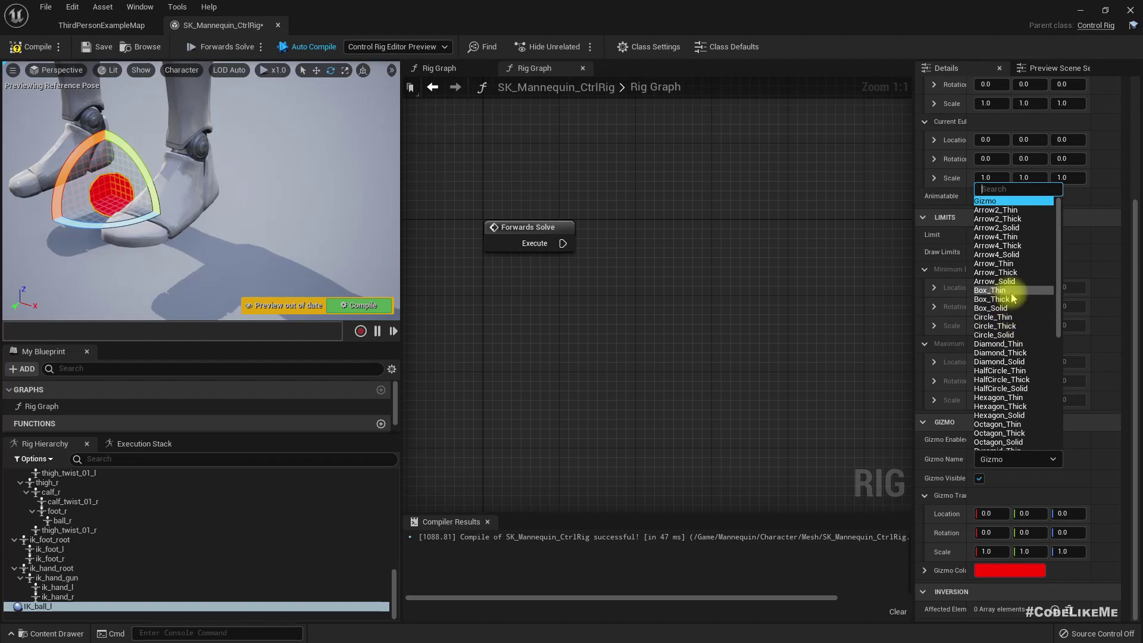
{"action": "left_click", "coordinate": [1014, 292]}
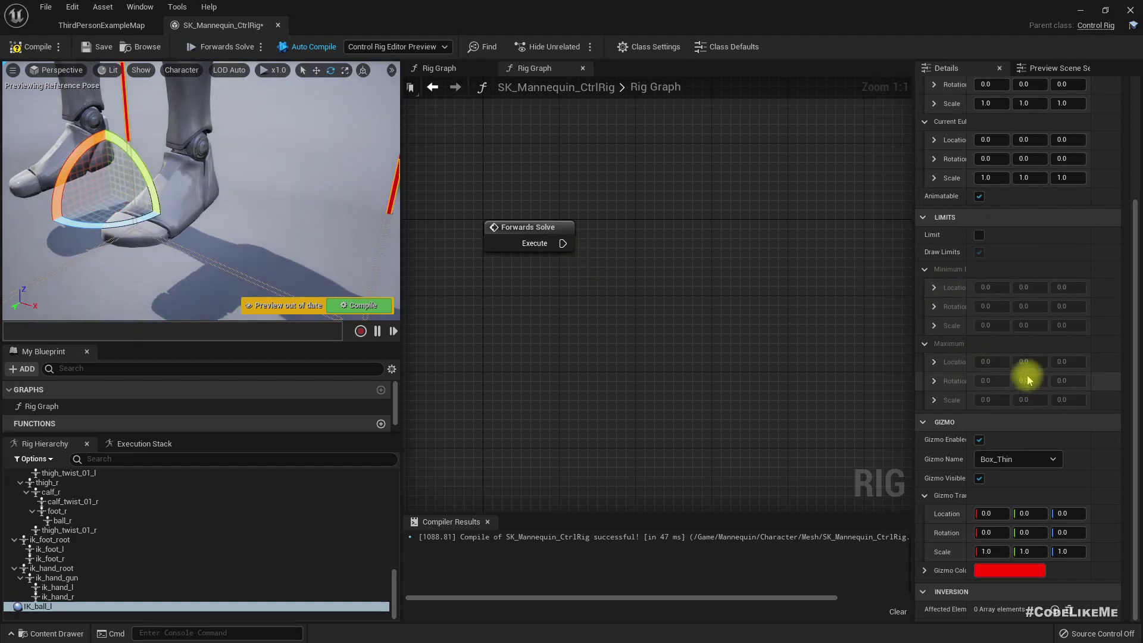
{"action": "left_click", "coordinate": [999, 179]}
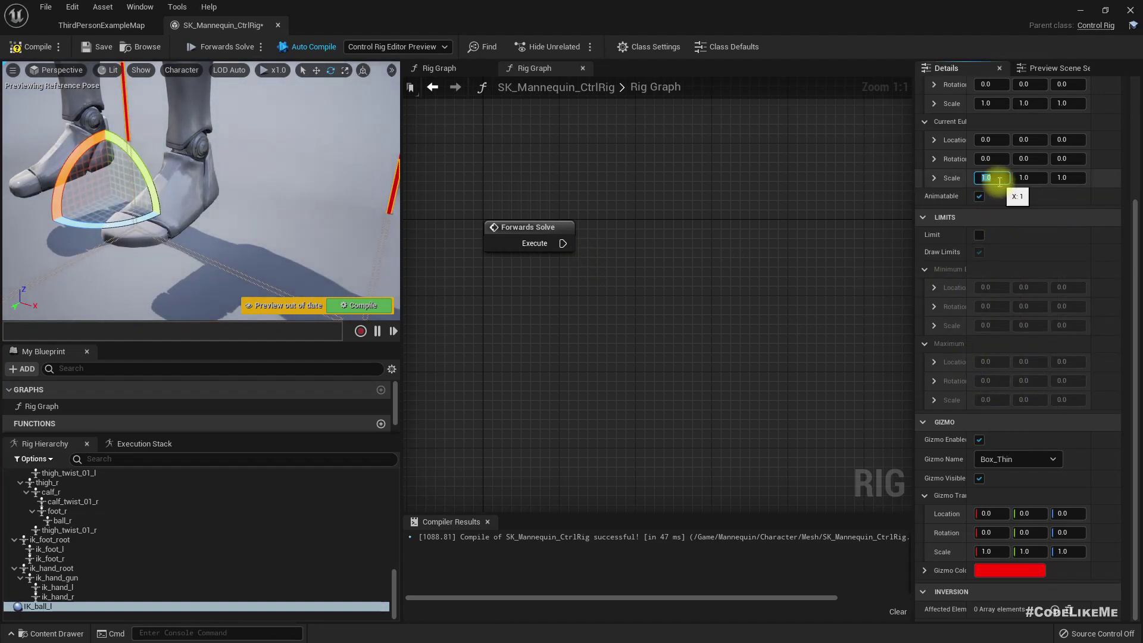
{"action": "key", "text": "Tab"}
{"action": "type", "text": ".1"}
{"action": "key", "text": "Tab"}
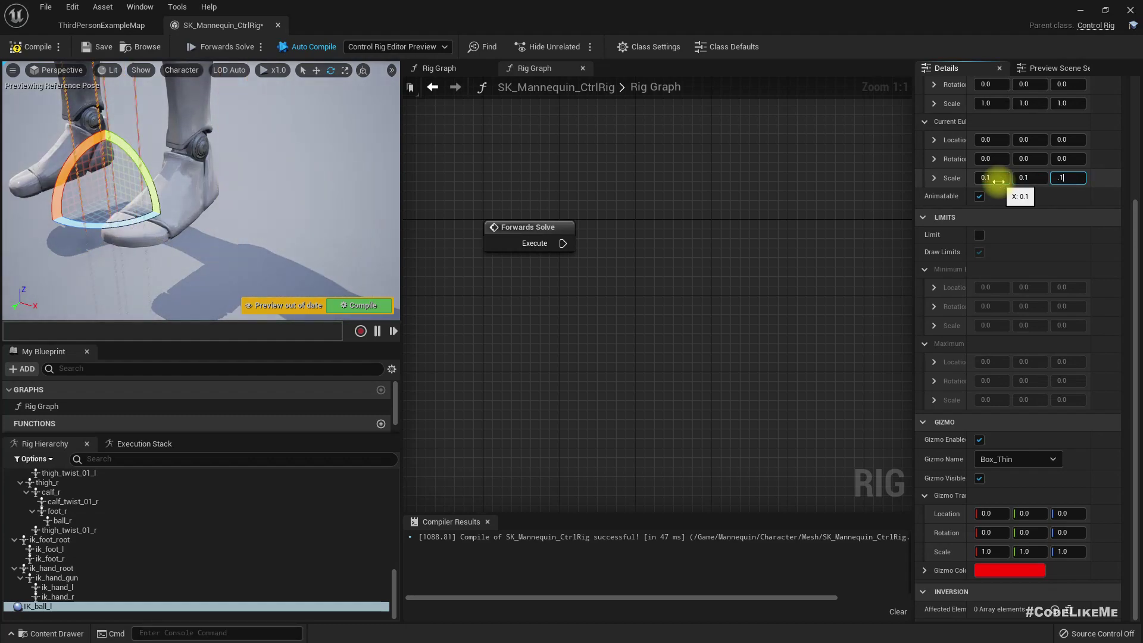
{"action": "type", "text": ".1"}
{"action": "key", "text": "Return"}
Step: Move the IK_ball_l control onto the ball of the left foot and set its initial transform from the closest bone
{"action": "right_click_drag", "start_coordinate": [231, 208], "coordinate": [156, 208]}
{"action": "key", "text": "w"}
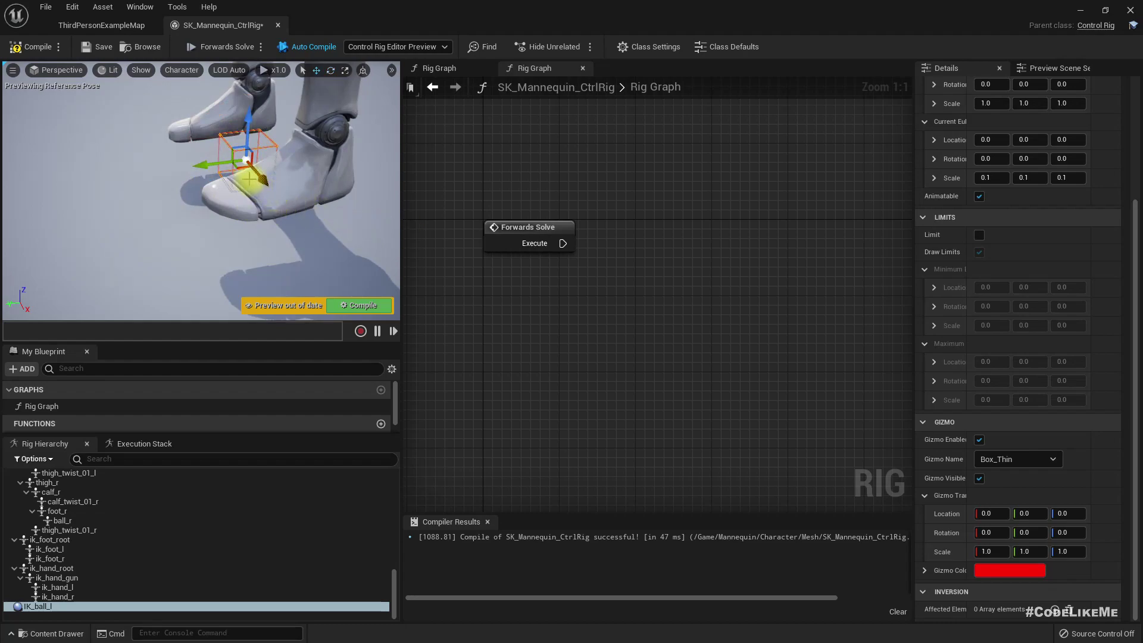
{"action": "left_click_drag", "start_coordinate": [238, 168], "coordinate": [236, 203]}
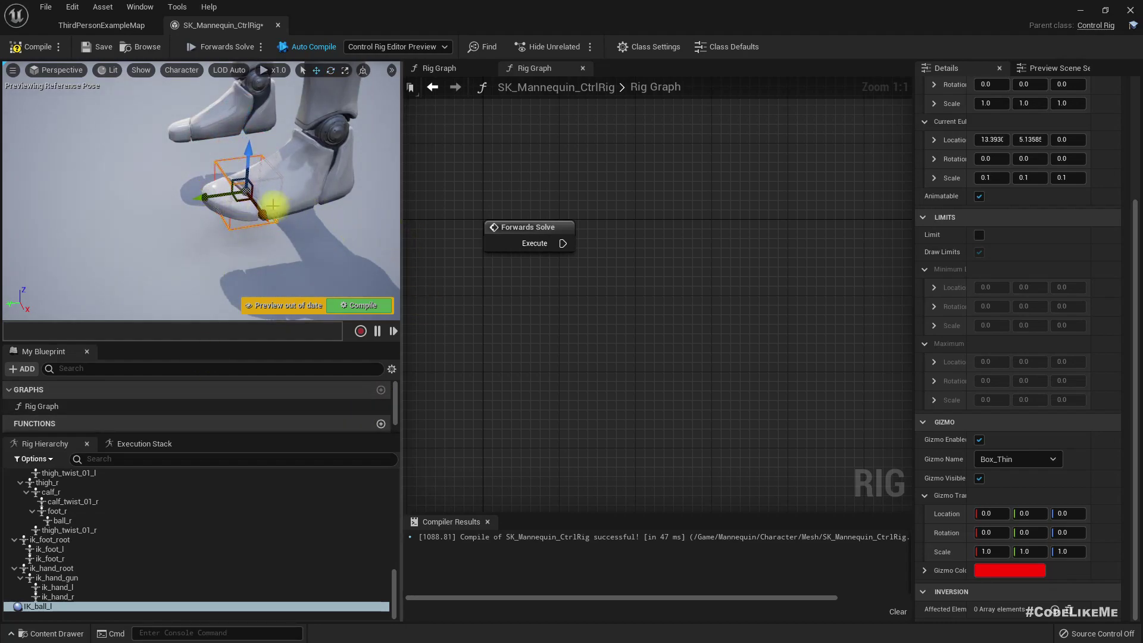
{"action": "right_click", "coordinate": [248, 192]}
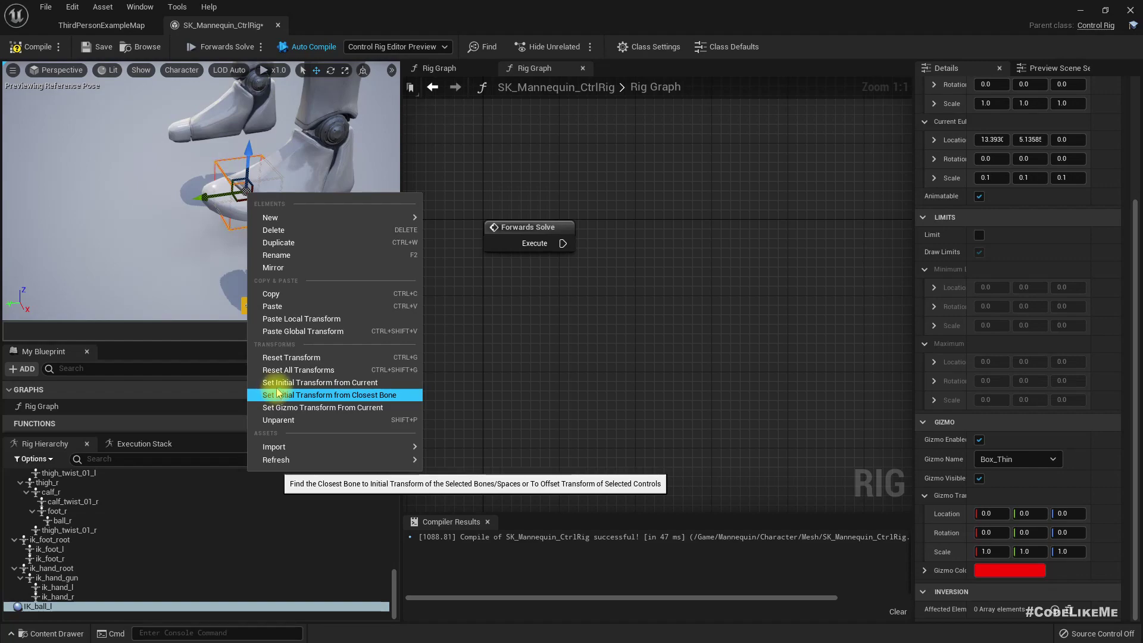
{"action": "left_click", "coordinate": [298, 396]}
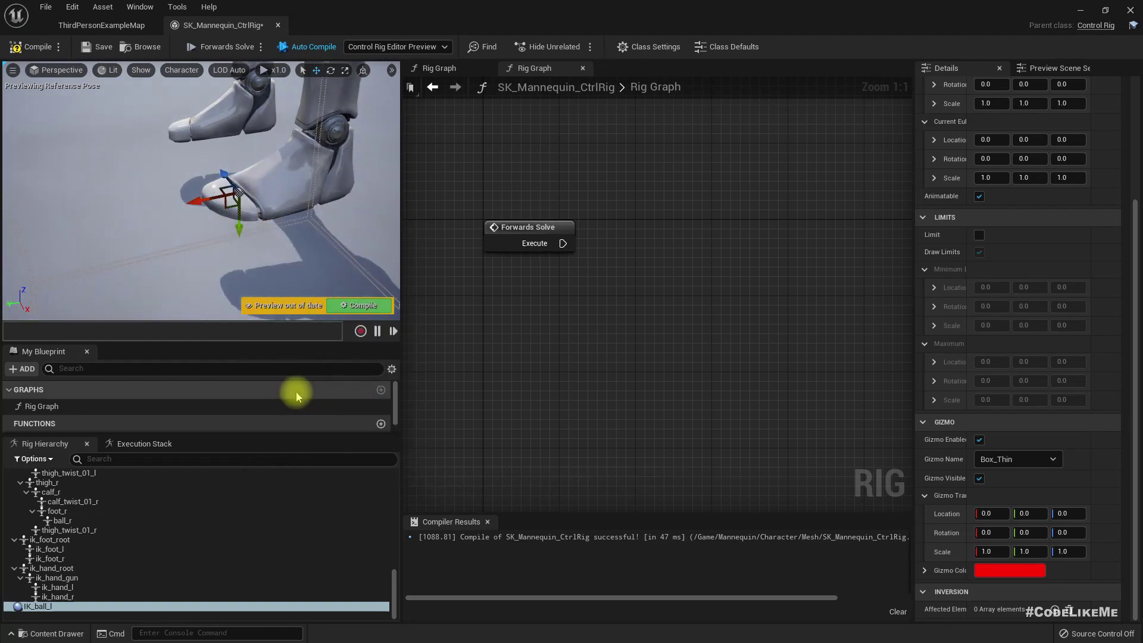
Step: Check the IK_ball_l box gizmo and its initial and current transforms in widened details, and compile the control rig
{"action": "scroll", "coordinate": [279, 256], "scroll_direction": "down", "scroll_amount": 6}
{"action": "scroll", "coordinate": [245, 194], "scroll_direction": "up", "scroll_amount": 3}
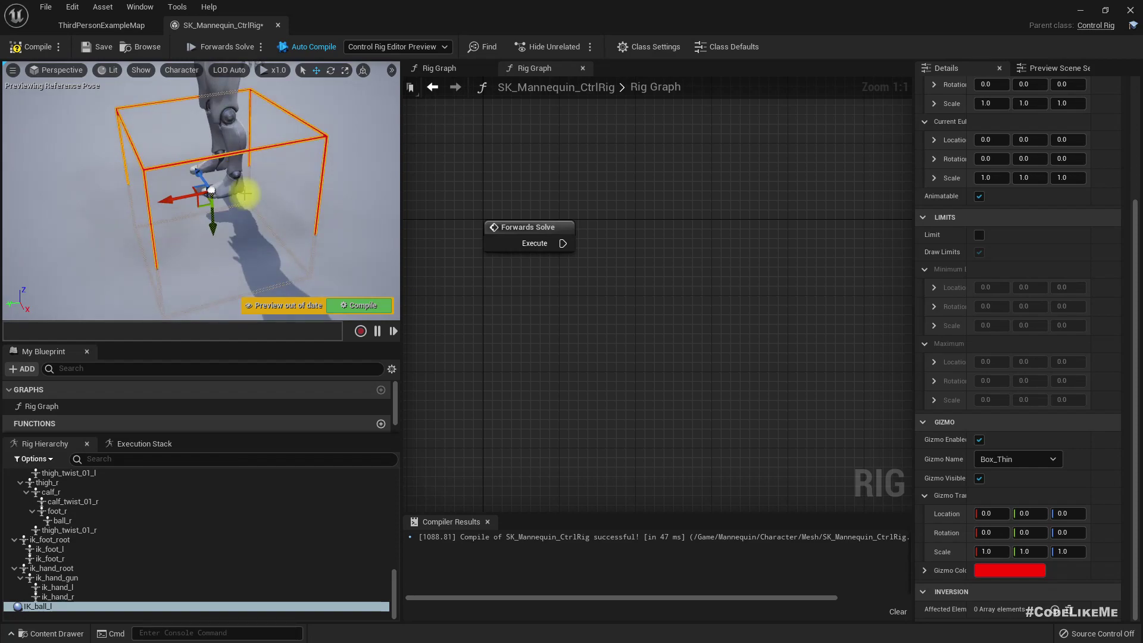
{"action": "scroll", "coordinate": [245, 194], "scroll_direction": "up", "scroll_amount": 5}
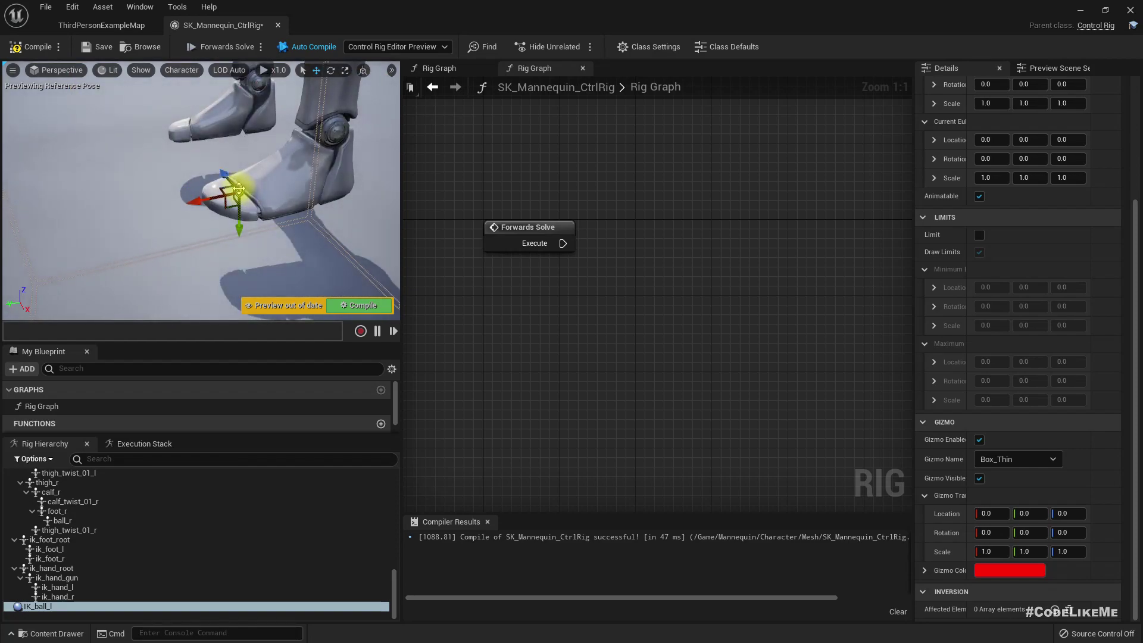
{"action": "scroll", "coordinate": [239, 189], "scroll_direction": "down", "scroll_amount": 3}
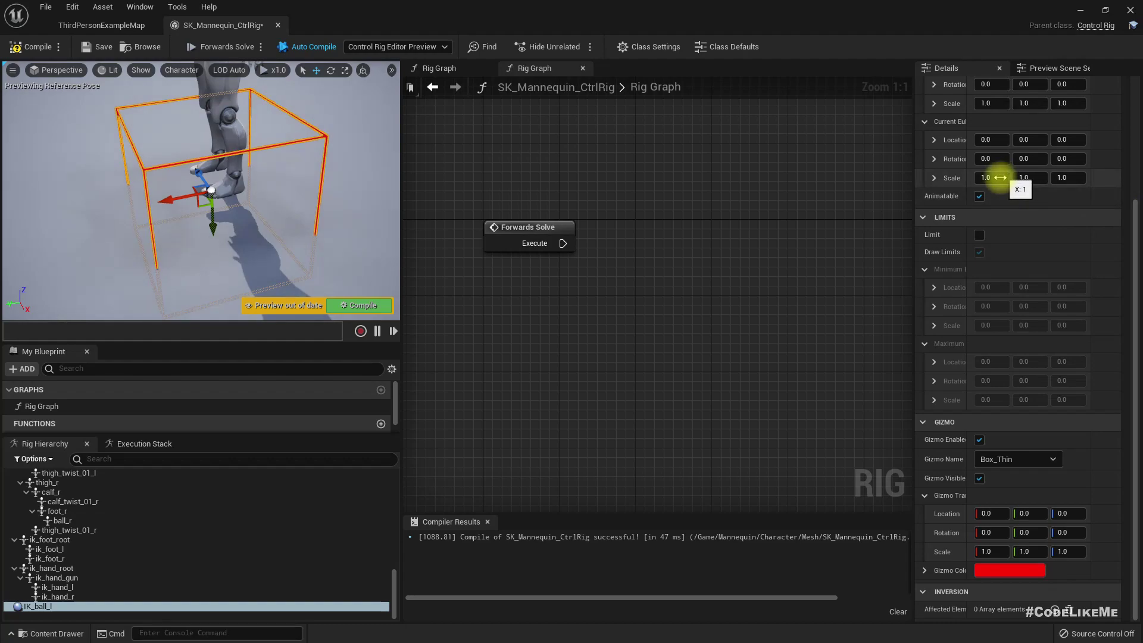
{"action": "scroll", "coordinate": [984, 235], "scroll_direction": "up", "scroll_amount": 4}
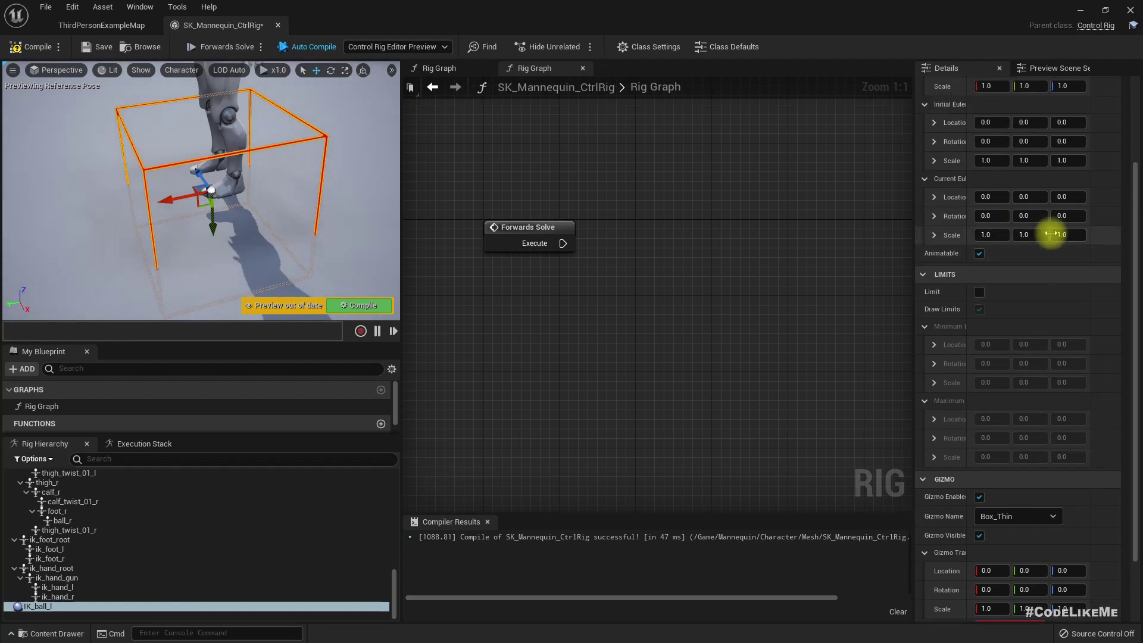
{"action": "left_click_drag", "start_coordinate": [915, 221], "coordinate": [839, 204]}
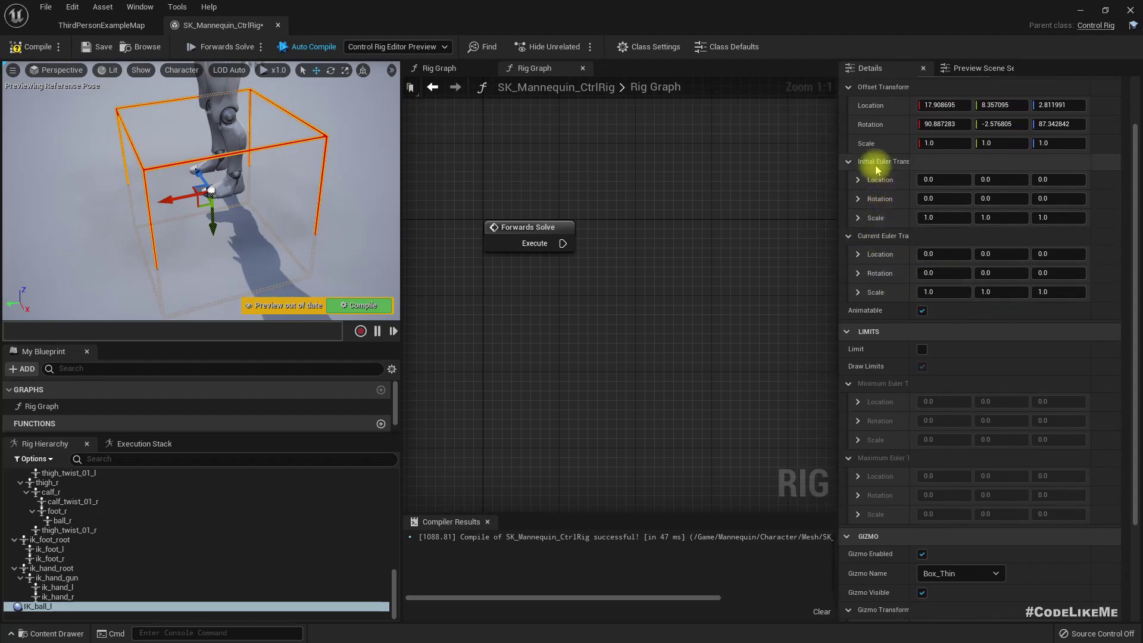
{"action": "mouse_move", "coordinate": [900, 165]}
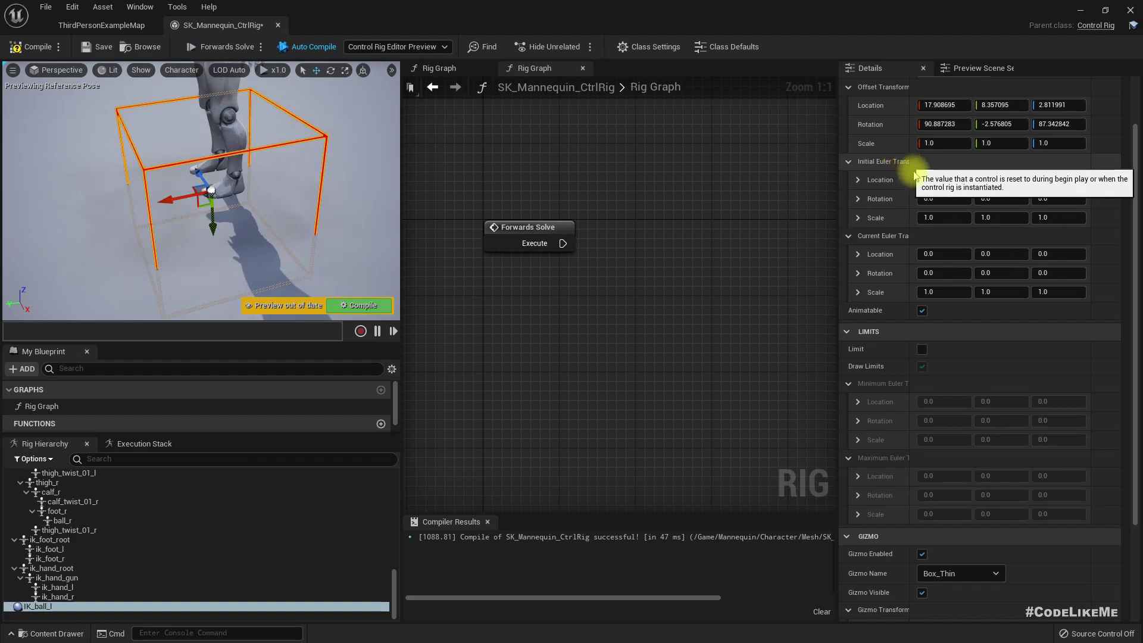
{"action": "mouse_move", "coordinate": [905, 240]}
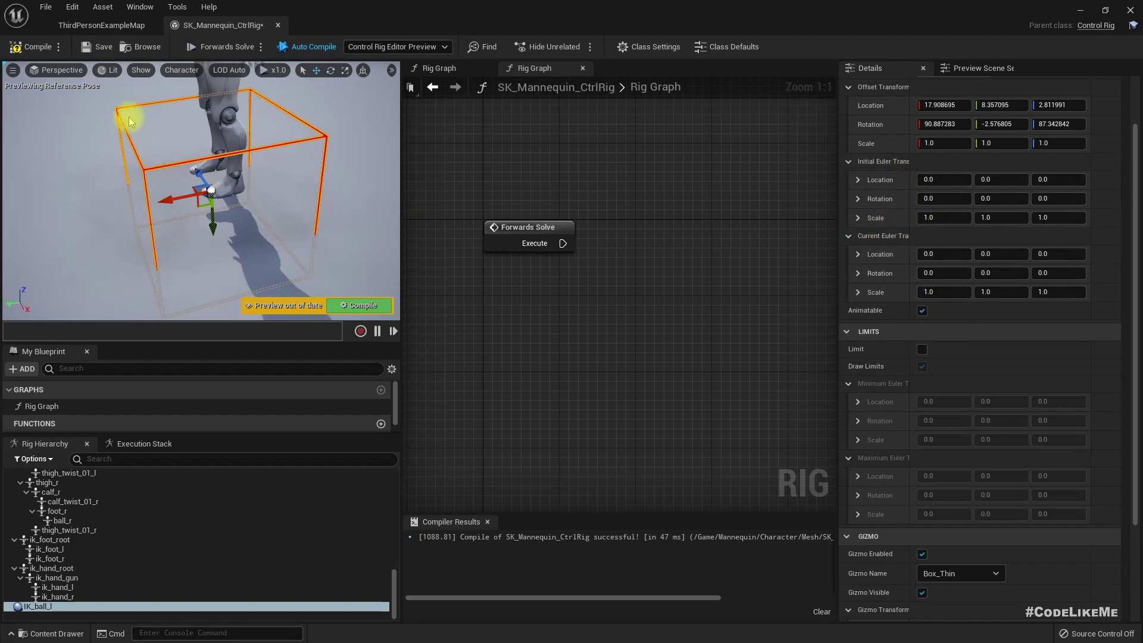
{"action": "left_click", "coordinate": [43, 53]}
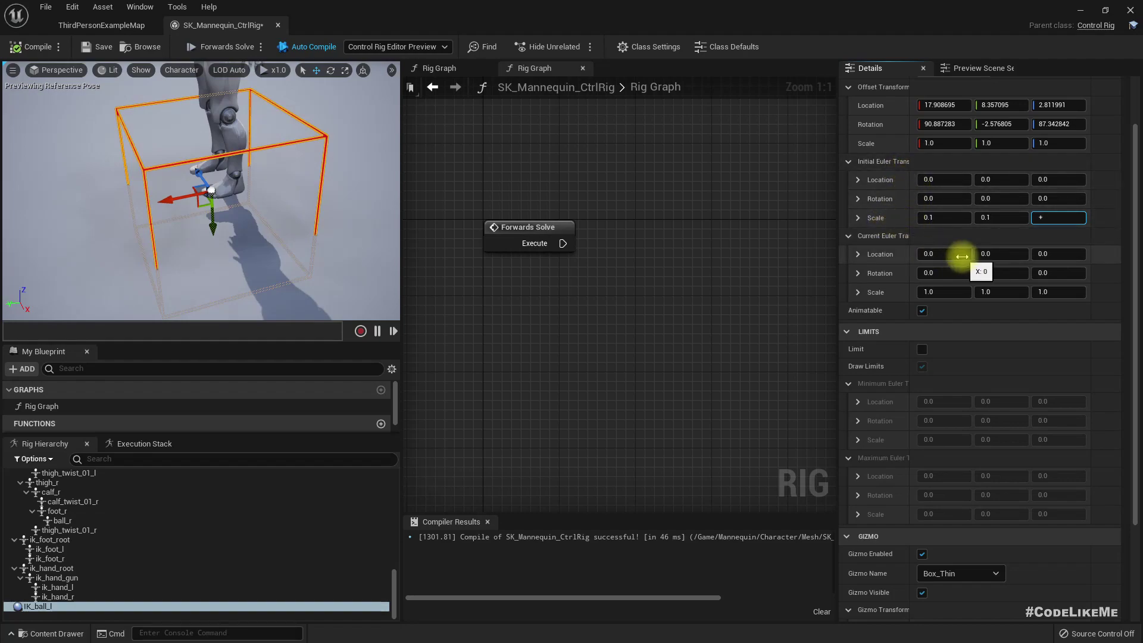
Step: Restore the IK_ball_l control's initial Euler scale to 1.0 and set its offset transform scale to 0.1 on all three axes
{"action": "key", "text": "Tab"}
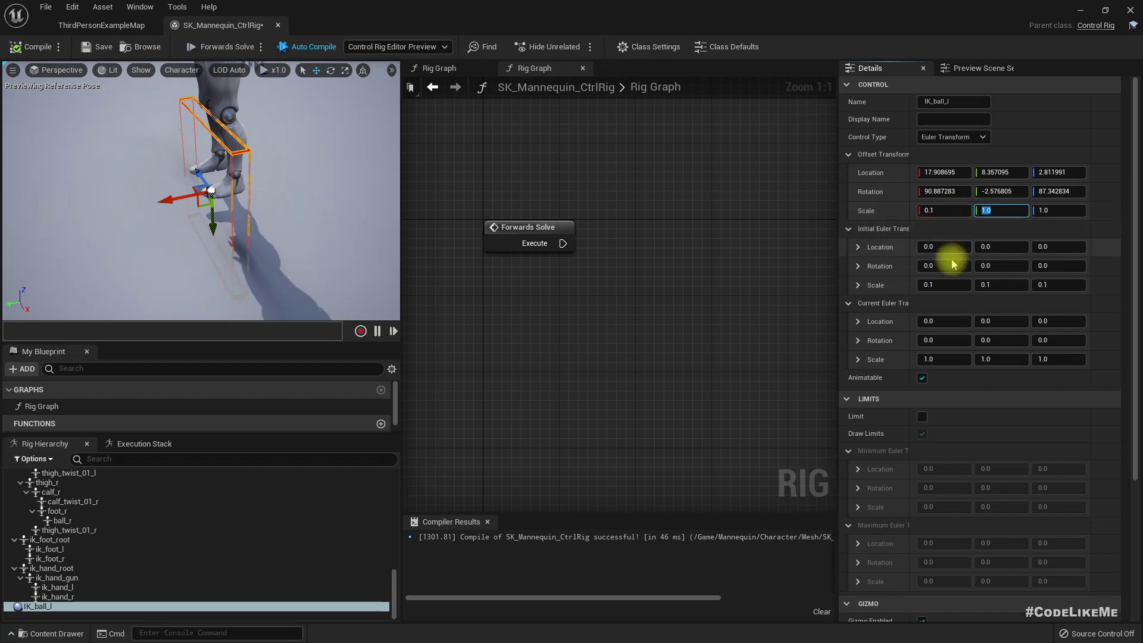
{"action": "left_click", "coordinate": [953, 279]}
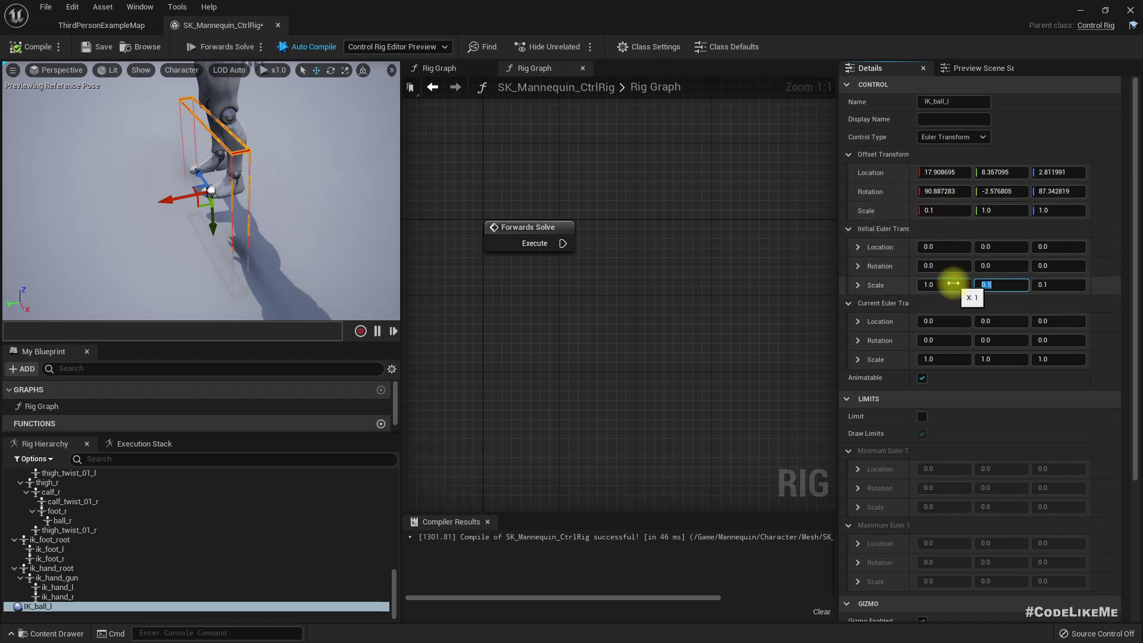
{"action": "left_click", "coordinate": [934, 210]}
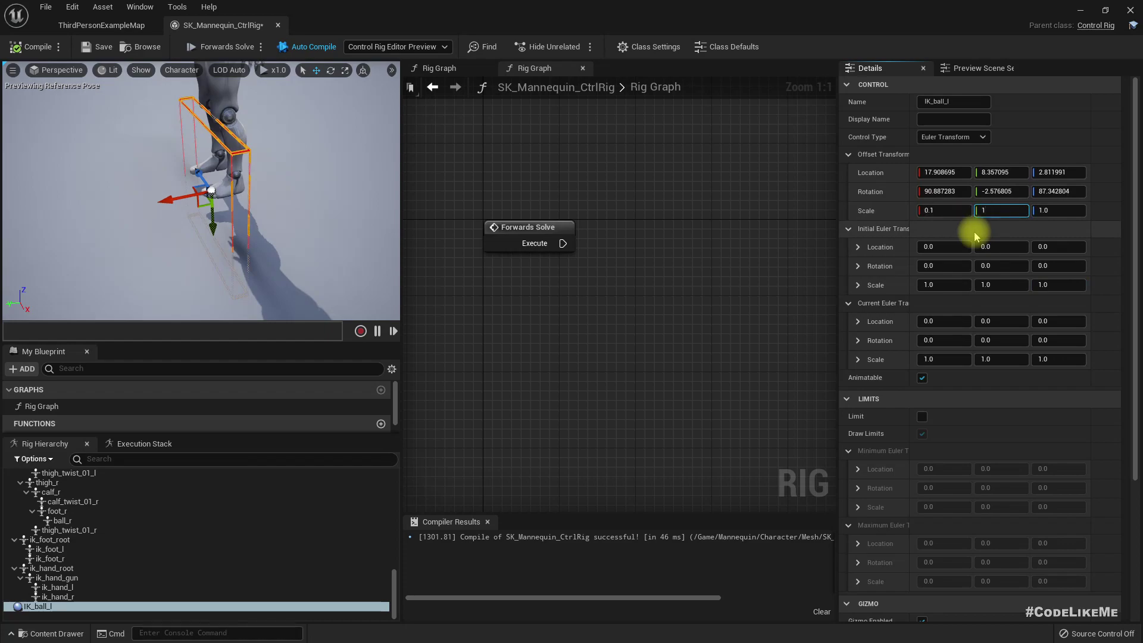
{"action": "type", "text": "."}
{"action": "key", "text": "Tab"}
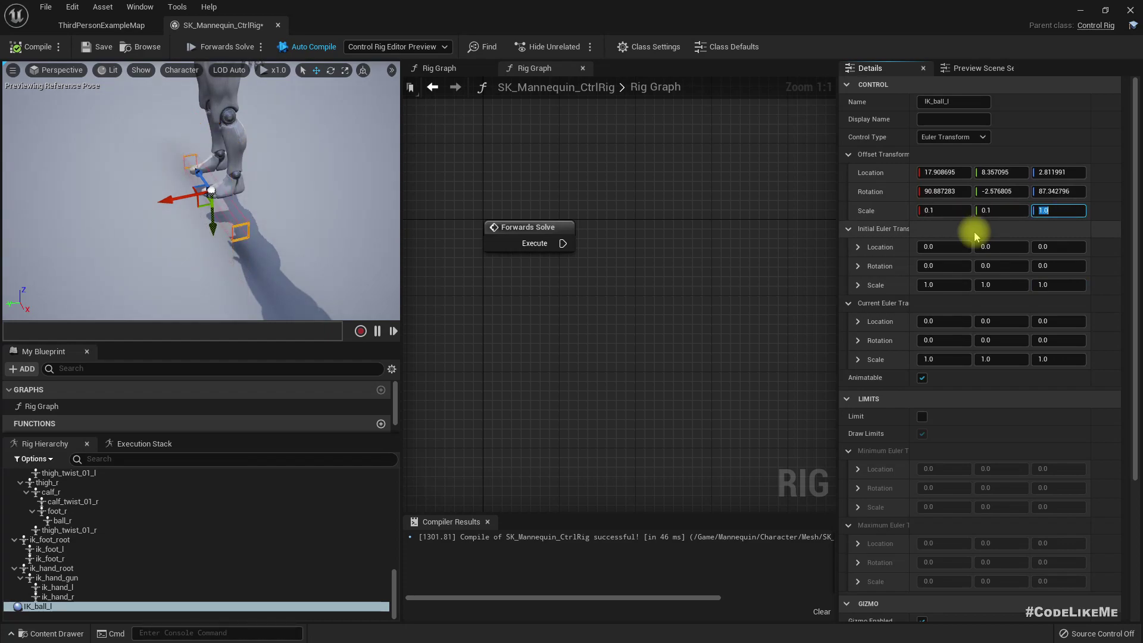
{"action": "type", "text": ".1"}
{"action": "key", "text": "Return"}
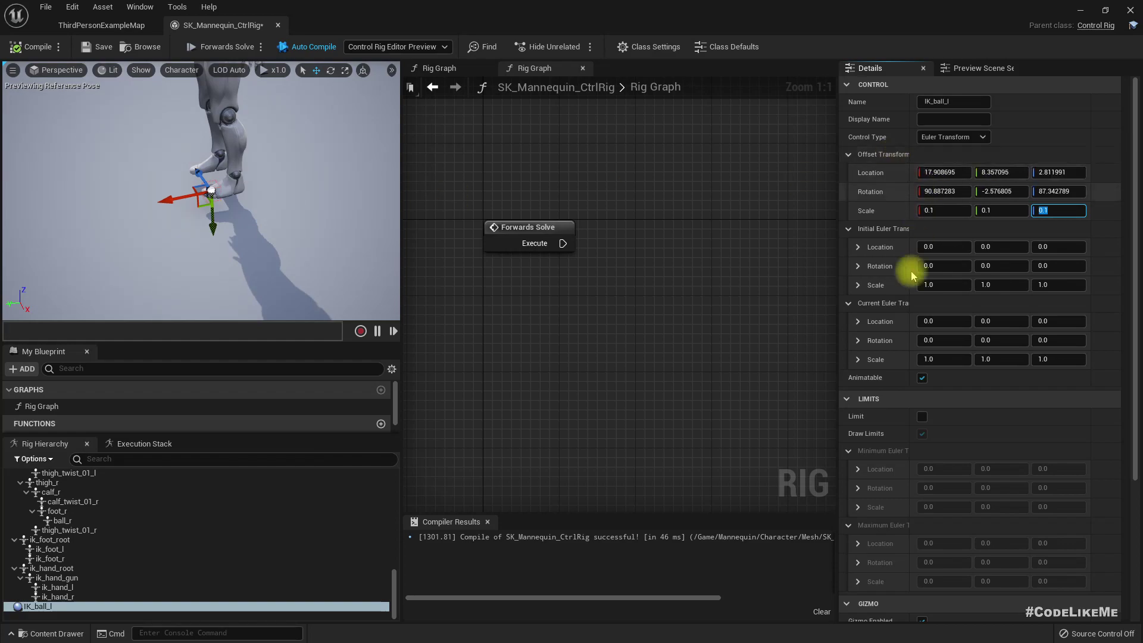
Step: Try moving the IK_ball_l control at the left foot and undo the move
{"action": "key", "text": "w"}
{"action": "mouse_move", "coordinate": [153, 229]}
{"action": "right_mouse_down"}
{"action": "mouse_move", "coordinate": [191, 221]}
{"action": "mouse_move", "coordinate": [141, 224]}
{"action": "mouse_move", "coordinate": [165, 216]}
{"action": "right_mouse_up"}
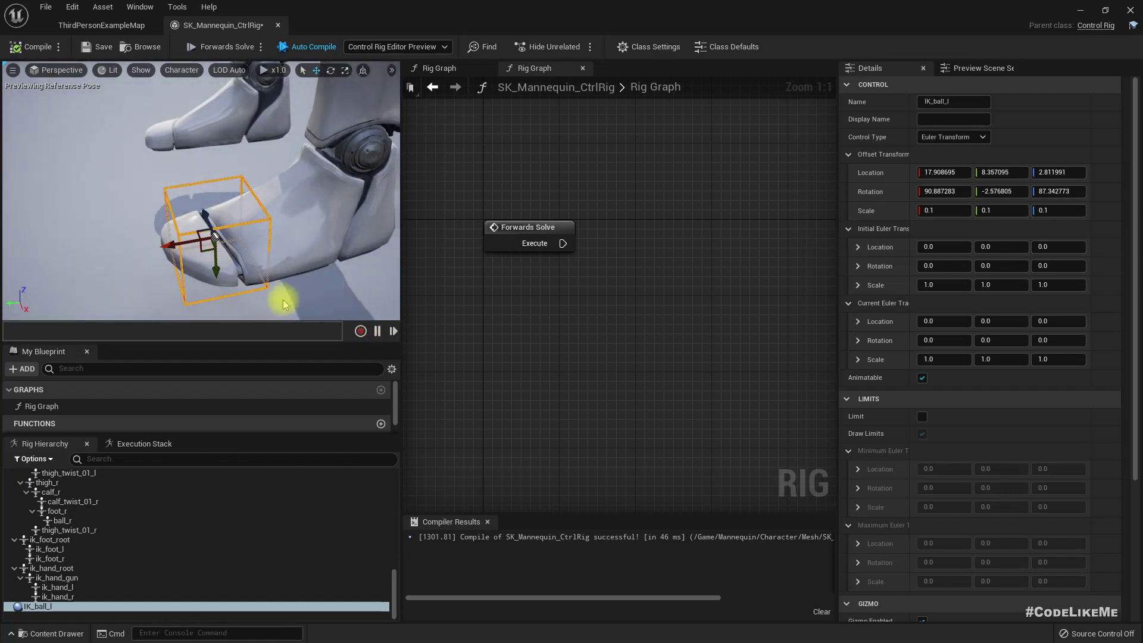
{"action": "mouse_move", "coordinate": [265, 273]}
{"action": "right_mouse_down"}
{"action": "mouse_move", "coordinate": [278, 253]}
{"action": "mouse_move", "coordinate": [265, 272]}
{"action": "right_mouse_up"}
{"action": "left_click_drag", "start_coordinate": [292, 230], "coordinate": [275, 226]}
{"action": "key", "text": "ctrl+z"}
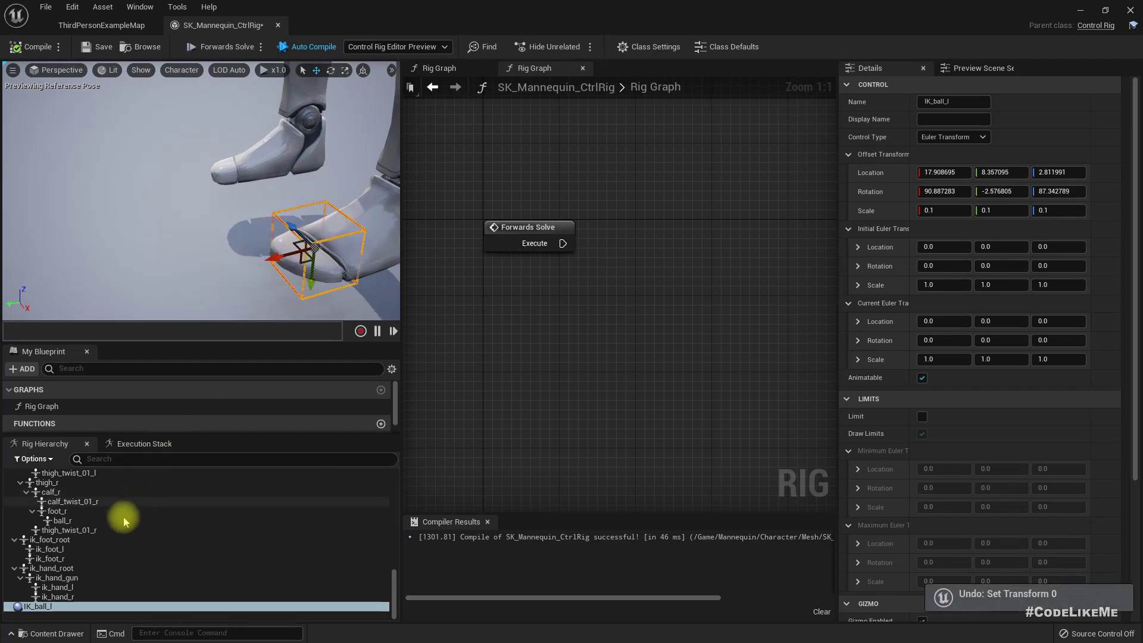
Step: Duplicate the IK_ball_l control and rename the copy as IK_ball_r
{"action": "left_click", "coordinate": [48, 597]}
{"action": "left_click", "coordinate": [48, 607]}
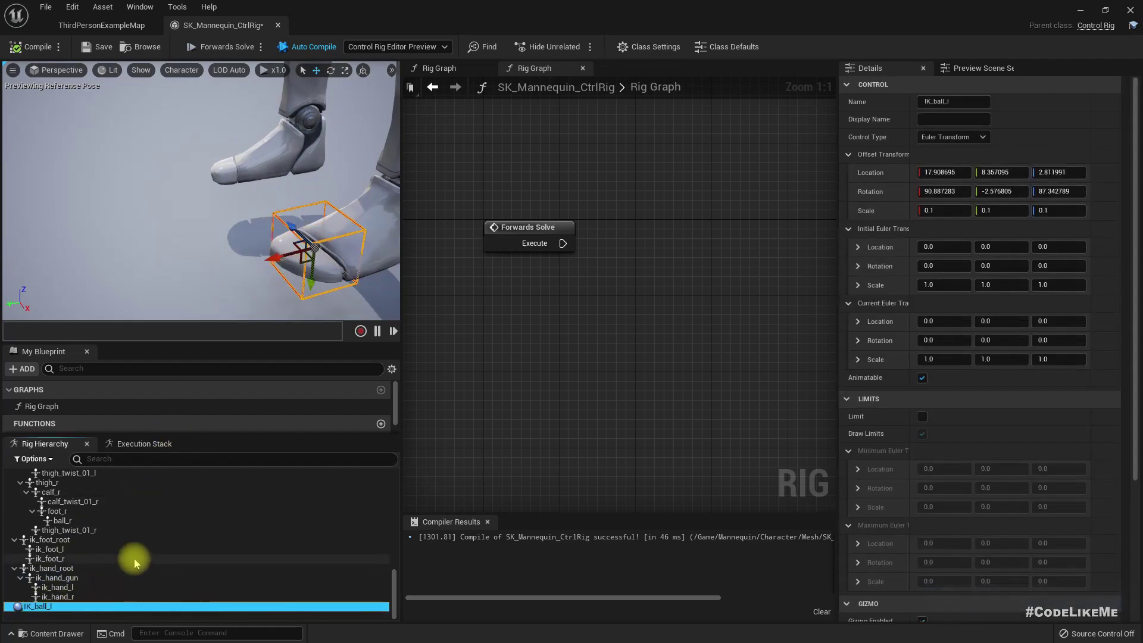
{"action": "key", "text": "ctrl+d"}
{"action": "key", "text": "F2"}
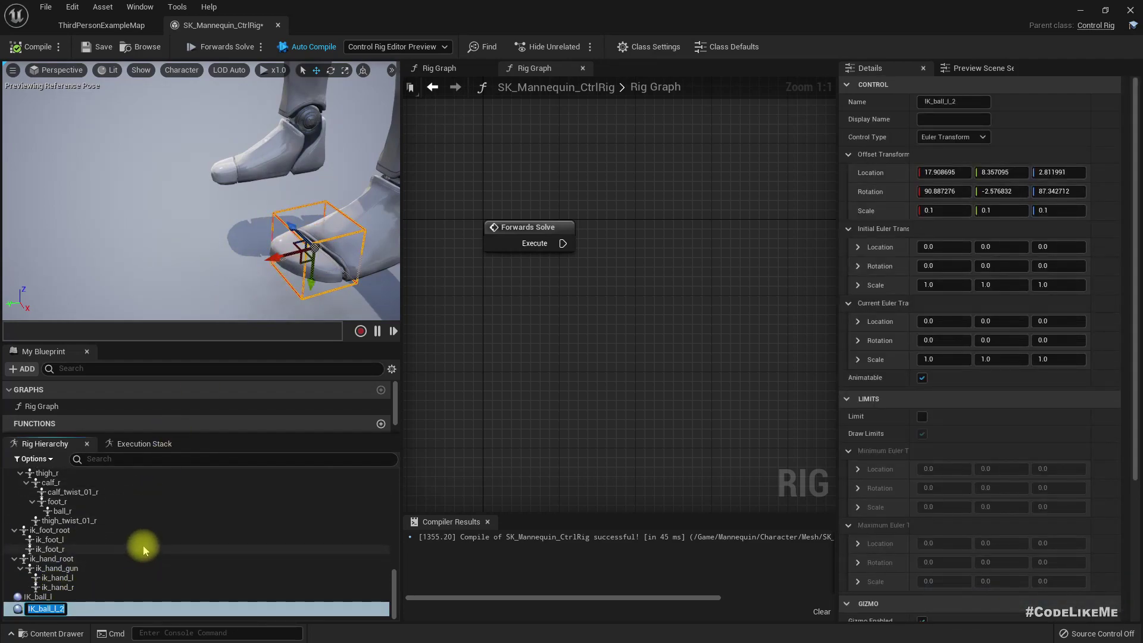
{"action": "key", "text": "BackSpace"}
{"action": "key", "text": "BackSpace"}
{"action": "key", "text": "BackSpace"}
{"action": "type", "text": "r"}
{"action": "key", "text": "Return"}
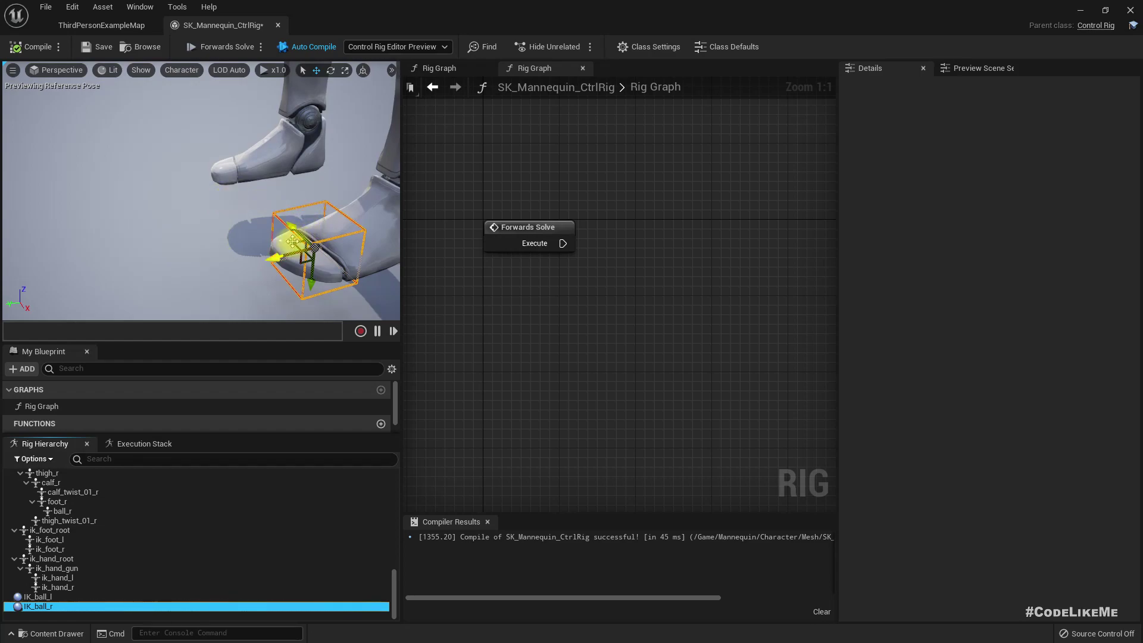
Step: Move the IK_ball_r control onto the ball of the right foot and set its initial transform from the closest bone
{"action": "left_click_drag", "start_coordinate": [295, 231], "coordinate": [241, 156]}
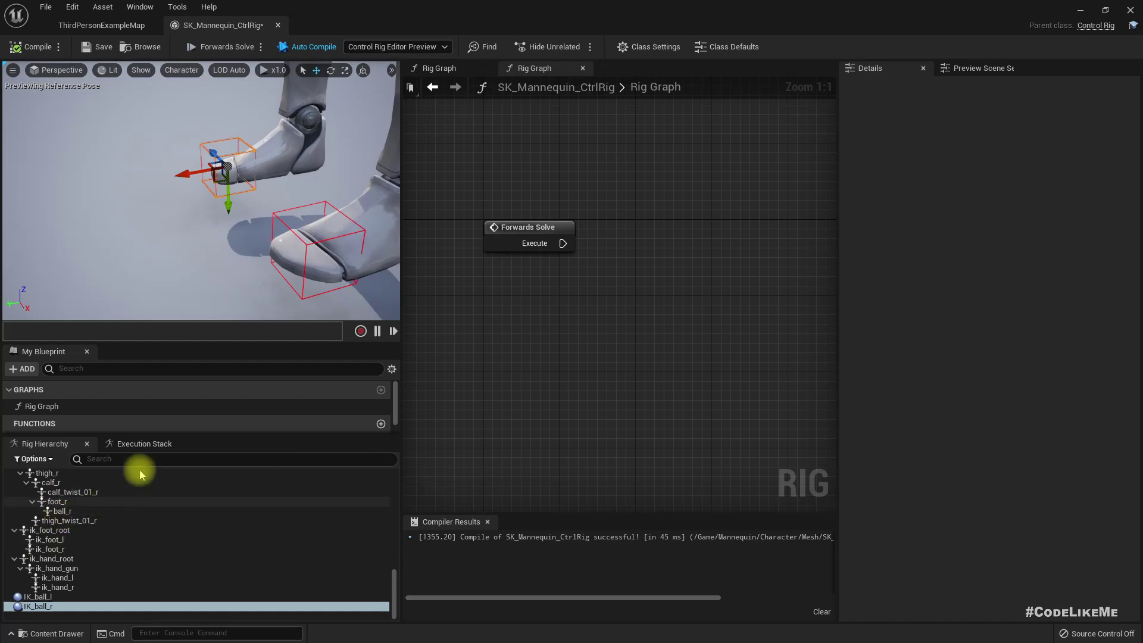
{"action": "right_click", "coordinate": [228, 170]}
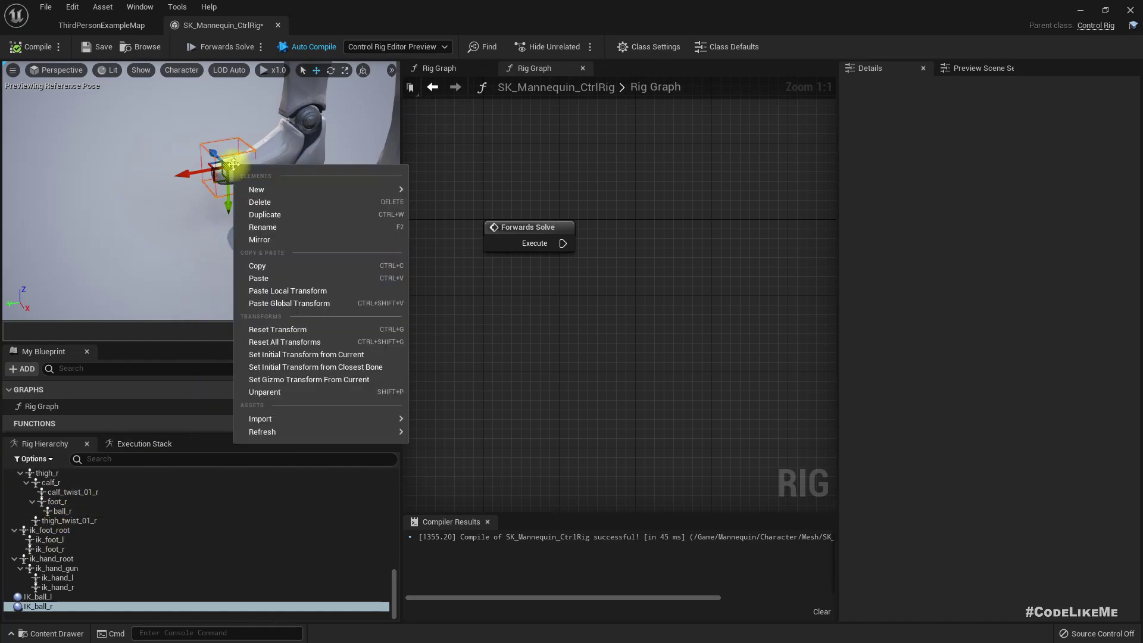
{"action": "left_click", "coordinate": [287, 368]}
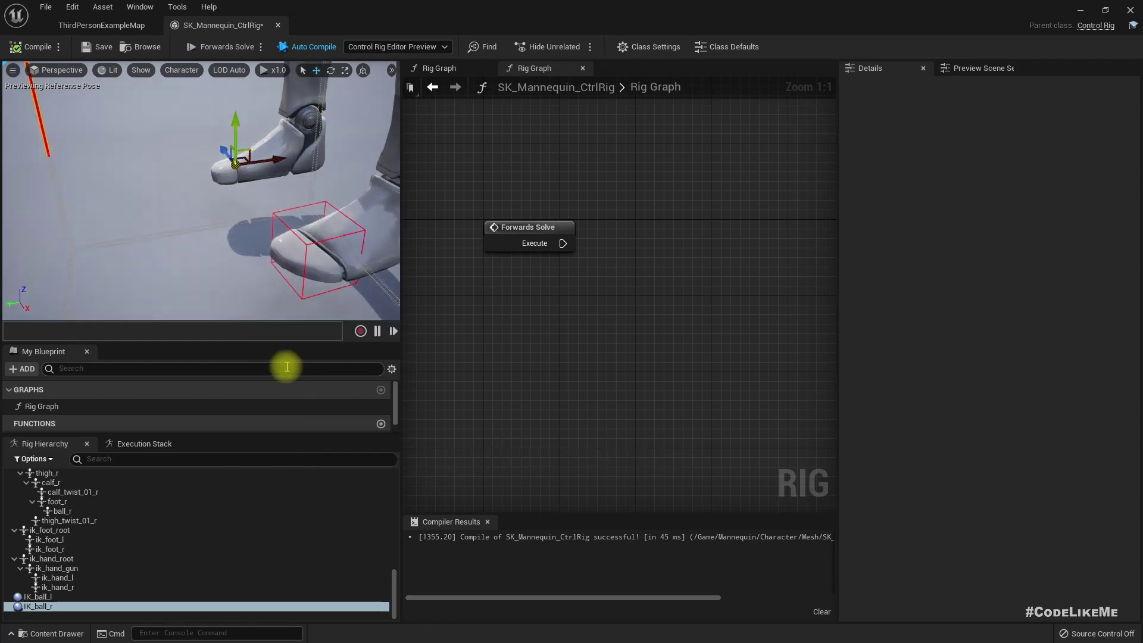
Step: Set the IK_ball_r control's offset transform scale to 0.1 on all three axes
{"action": "scroll", "coordinate": [204, 204], "scroll_direction": "down", "scroll_amount": 5}
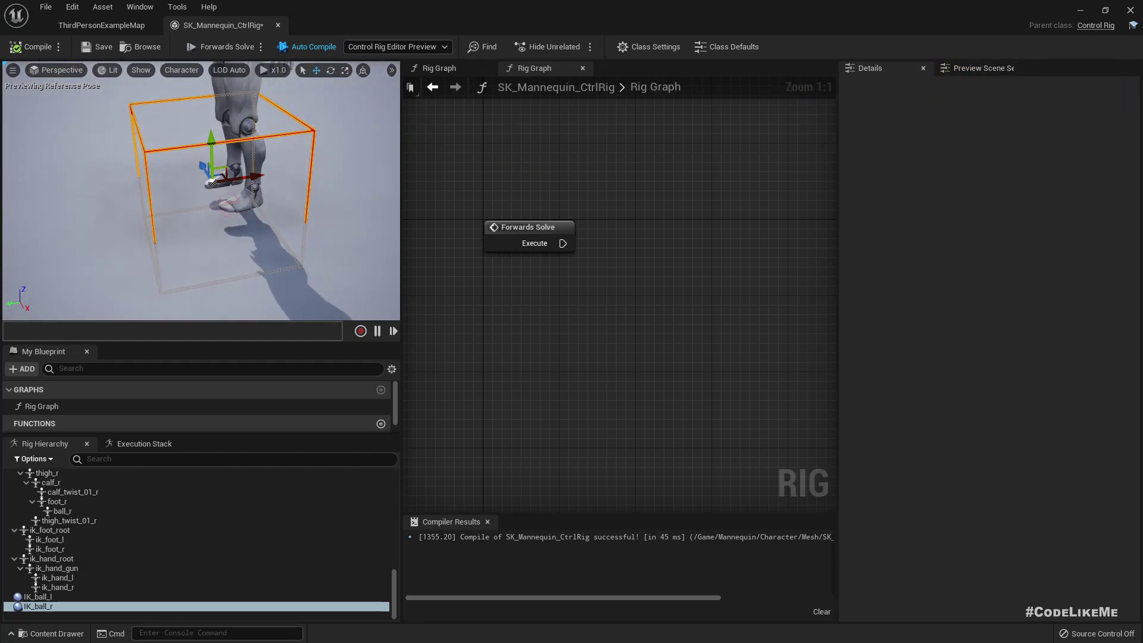
{"action": "left_click", "coordinate": [67, 598]}
{"action": "left_click", "coordinate": [62, 606]}
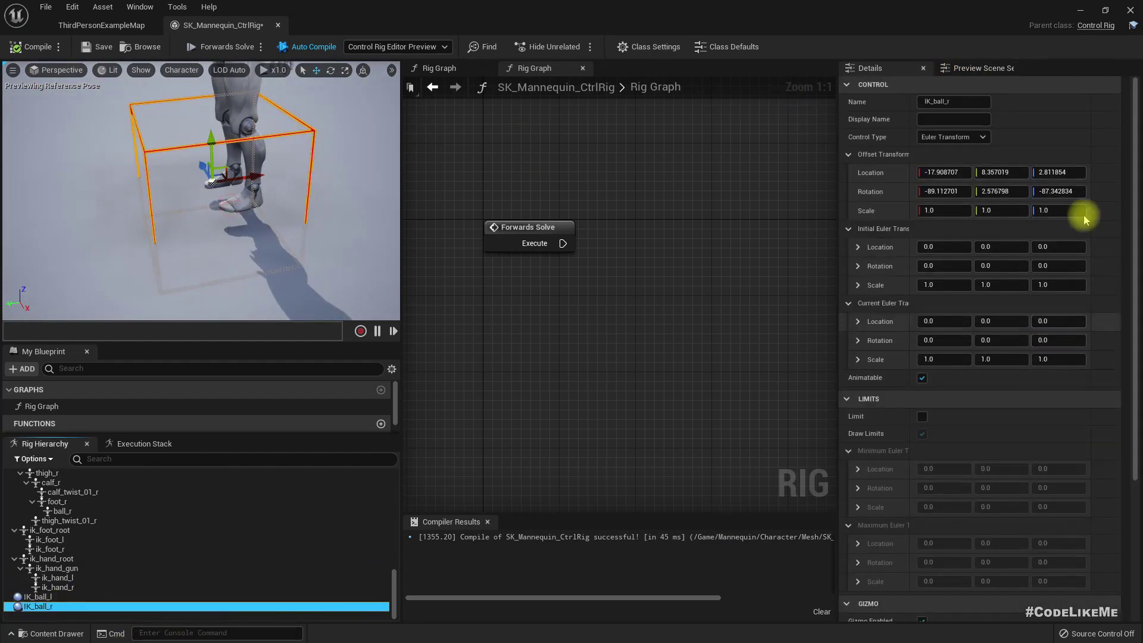
{"action": "left_click", "coordinate": [952, 212]}
{"action": "type", "text": "0.1"}
{"action": "key", "text": "Tab"}
{"action": "type", "text": ".1"}
{"action": "key", "text": "Tab"}
{"action": "type", "text": "0.1"}
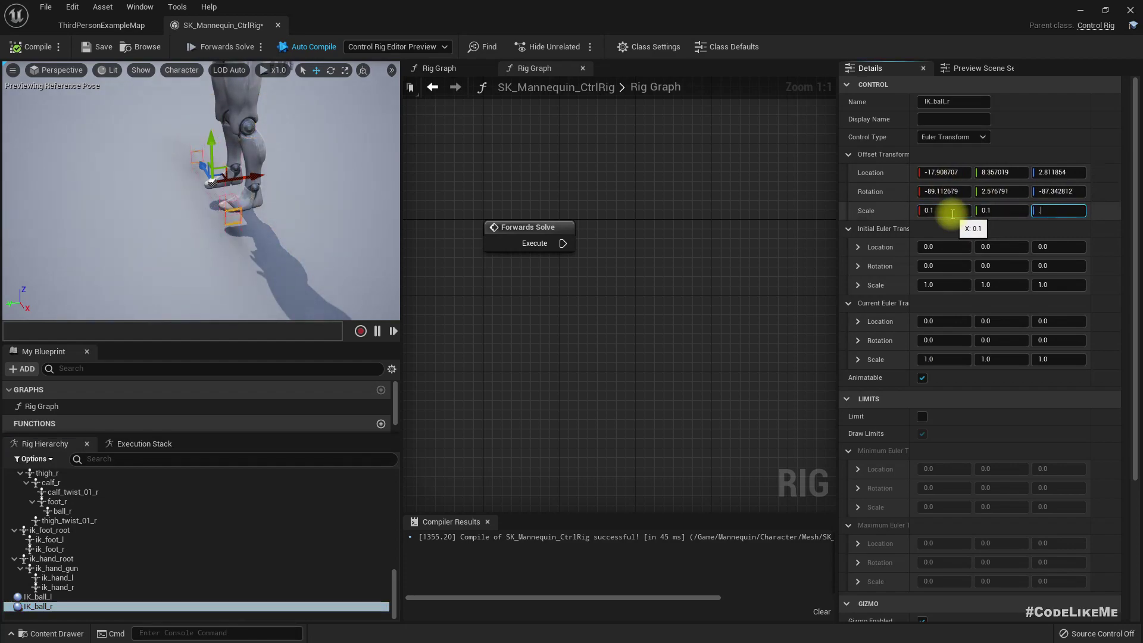
{"action": "key", "text": "Return"}
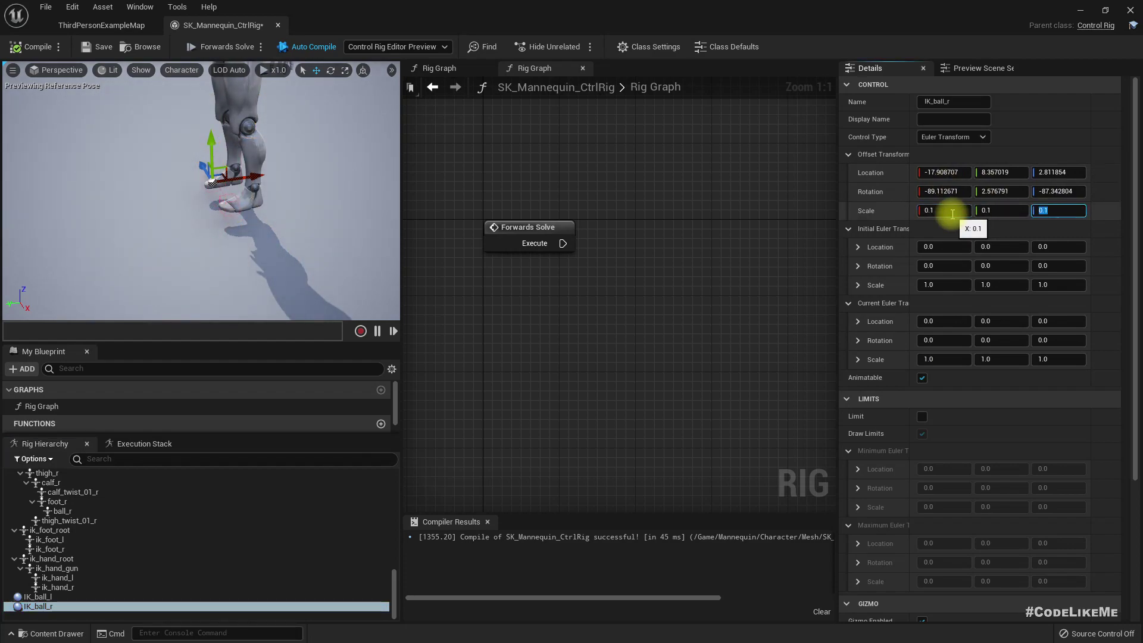
Step: Compile the control rig, check the box gizmos at both feet, and select the IK_ball_l control
{"action": "left_click", "coordinate": [36, 47]}
{"action": "mouse_move", "coordinate": [139, 222]}
{"action": "right_mouse_down"}
{"action": "mouse_move", "coordinate": [220, 217]}
{"action": "mouse_move", "coordinate": [267, 235]}
{"action": "mouse_move", "coordinate": [304, 232]}
{"action": "mouse_move", "coordinate": [227, 214]}
{"action": "mouse_move", "coordinate": [156, 236]}
{"action": "mouse_move", "coordinate": [140, 224]}
{"action": "right_mouse_up"}
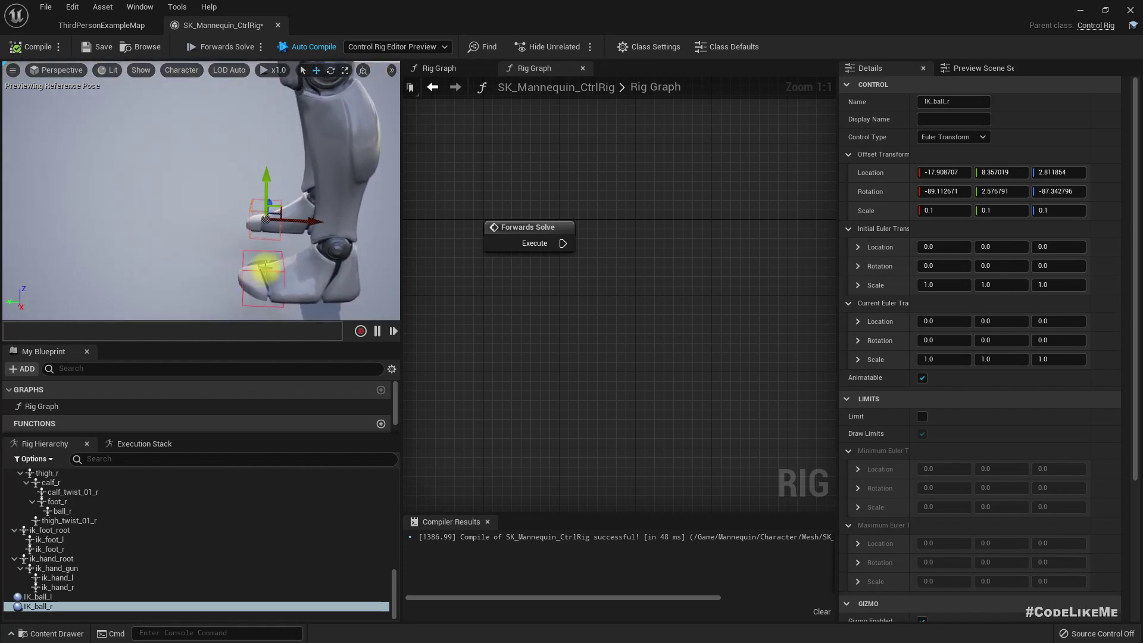
{"action": "left_click", "coordinate": [266, 270]}
{"action": "right_click_drag", "start_coordinate": [265, 272], "coordinate": [216, 247]}
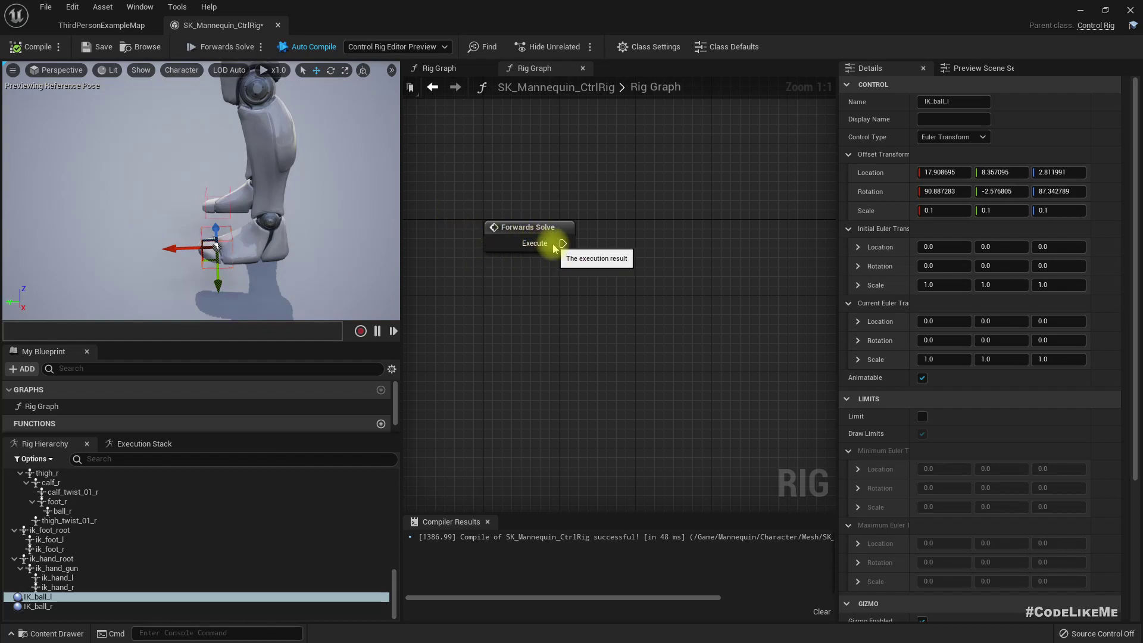
Step: Add a Basic IK node driven by the Forwards Solve execution and line it up with that node in the rig graph
{"action": "left_click_drag", "start_coordinate": [560, 247], "coordinate": [727, 248]}
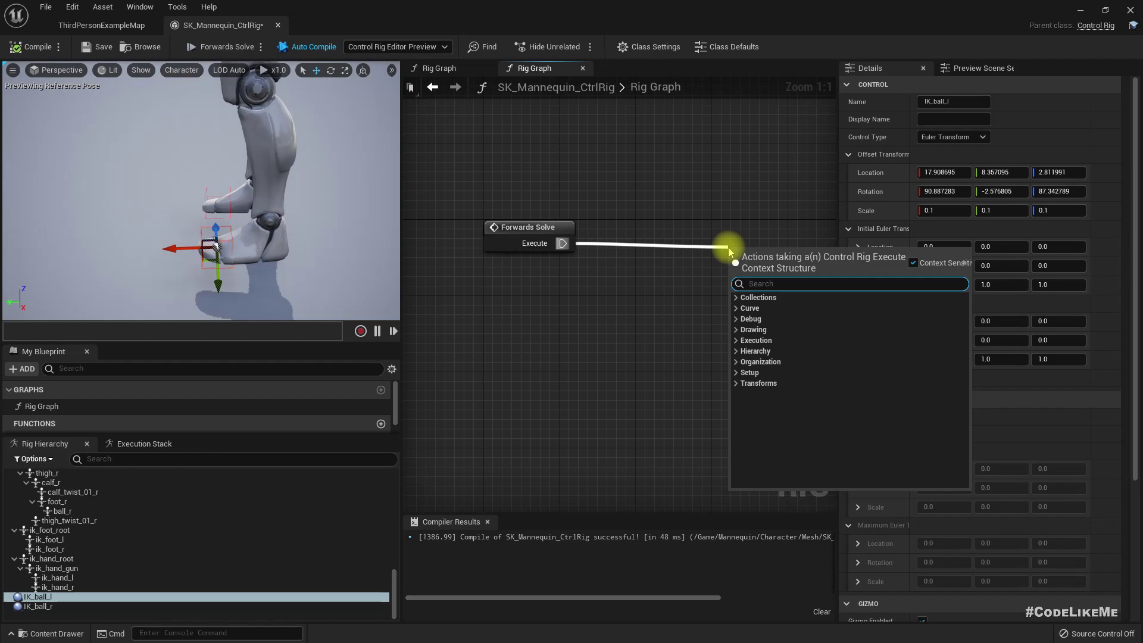
{"action": "type", "text": "ik"}
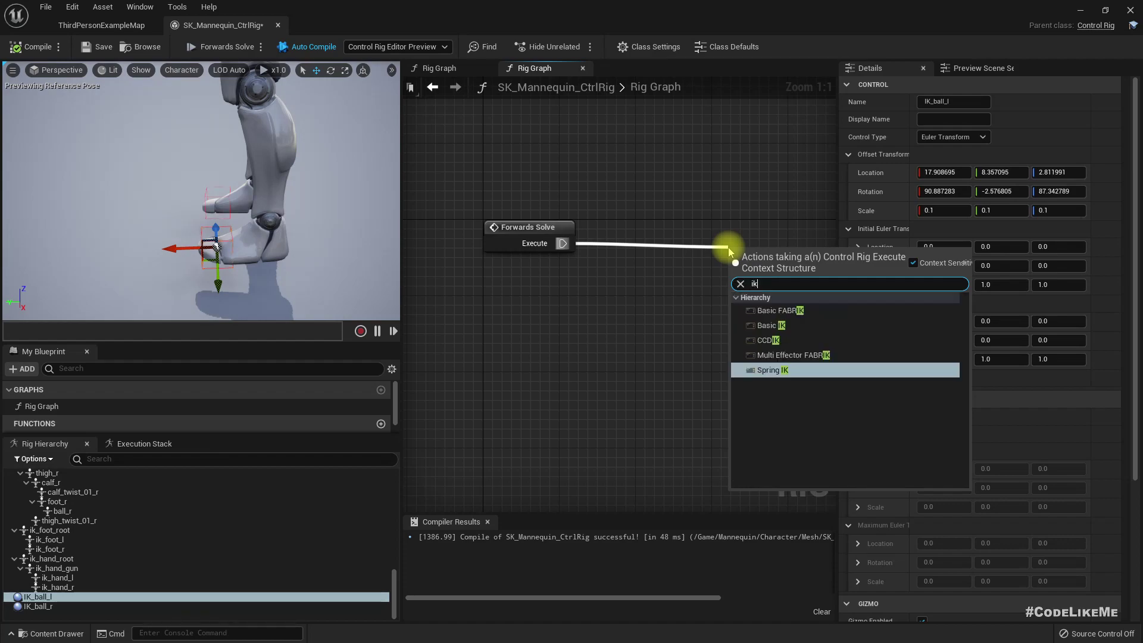
{"action": "left_click", "coordinate": [769, 331]}
{"action": "right_click_drag", "start_coordinate": [661, 360], "coordinate": [495, 350]}
{"action": "scroll", "coordinate": [576, 309], "scroll_direction": "down", "scroll_amount": 2}
{"action": "right_click_drag", "start_coordinate": [464, 390], "coordinate": [488, 399]}
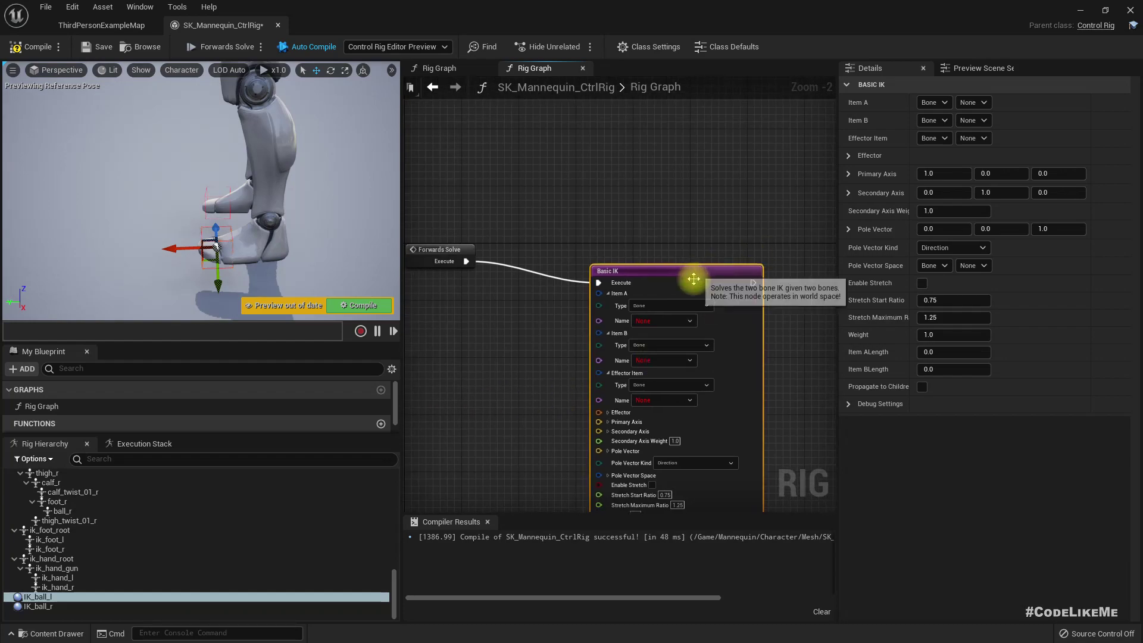
{"action": "left_click_drag", "start_coordinate": [693, 284], "coordinate": [788, 266]}
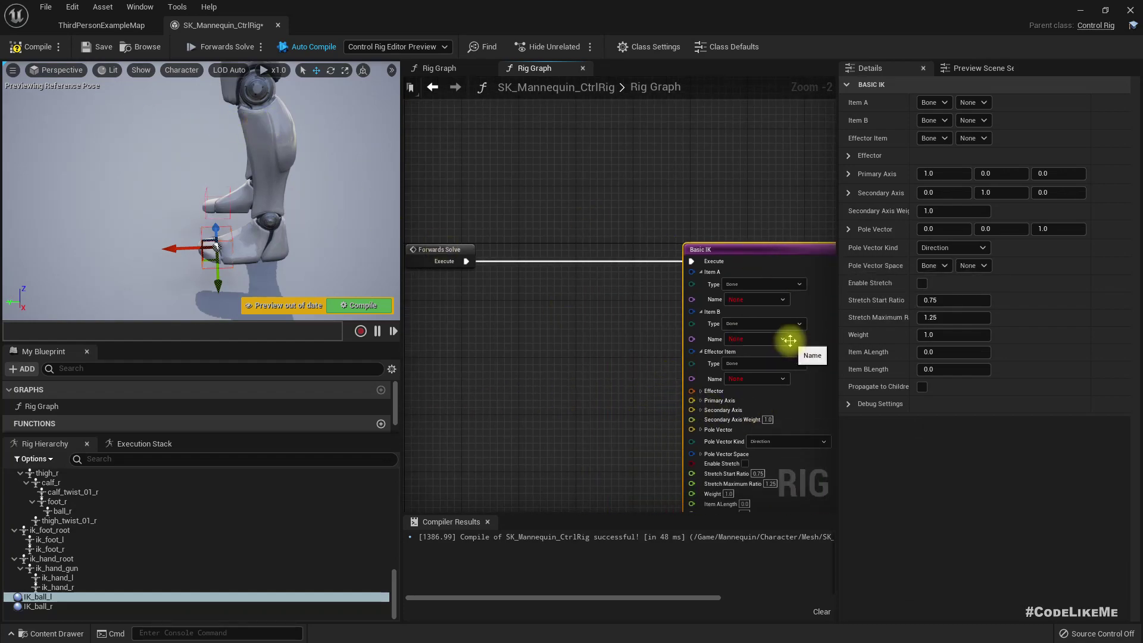
Step: Set the Basic IK node's Item A bone to thigh_l and its Item B bone to calf_l
{"action": "left_click", "coordinate": [759, 300]}
{"action": "left_click", "coordinate": [759, 300]}
{"action": "scroll", "coordinate": [749, 289], "scroll_direction": "up", "scroll_amount": 2}
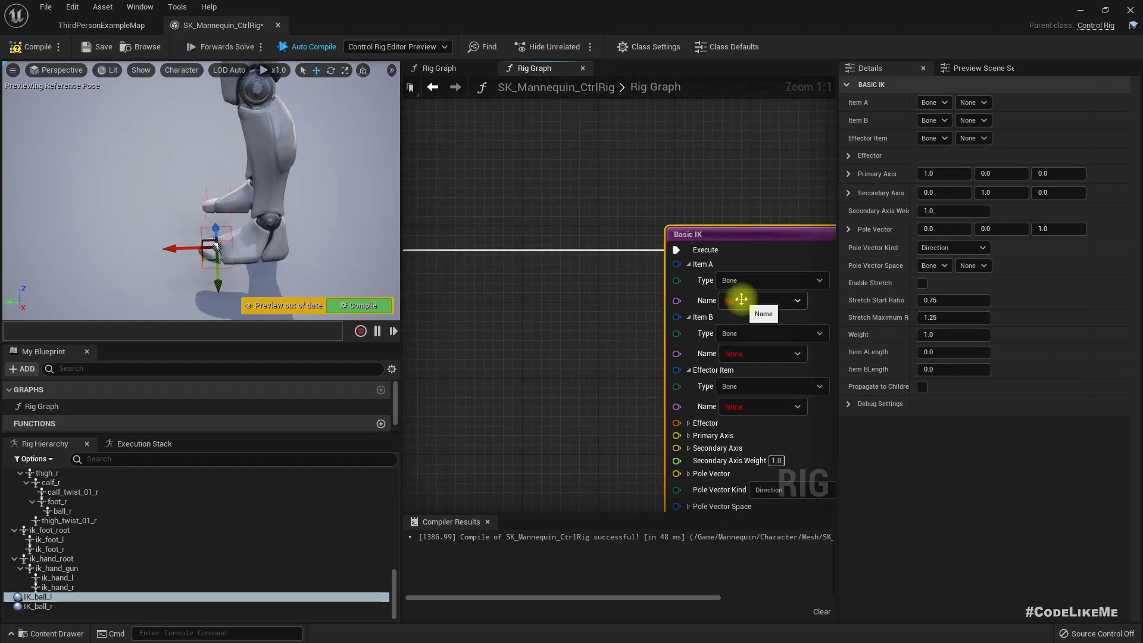
{"action": "left_click", "coordinate": [741, 299]}
{"action": "type", "text": "thigh_"}
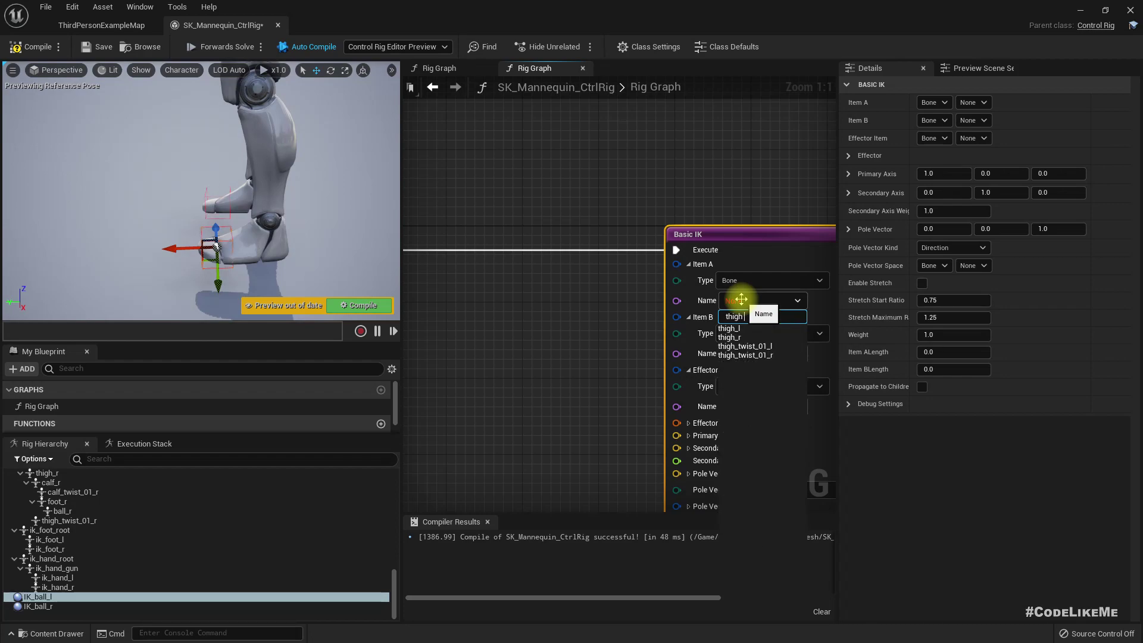
{"action": "type", "text": "l"}
{"action": "key", "text": "Return"}
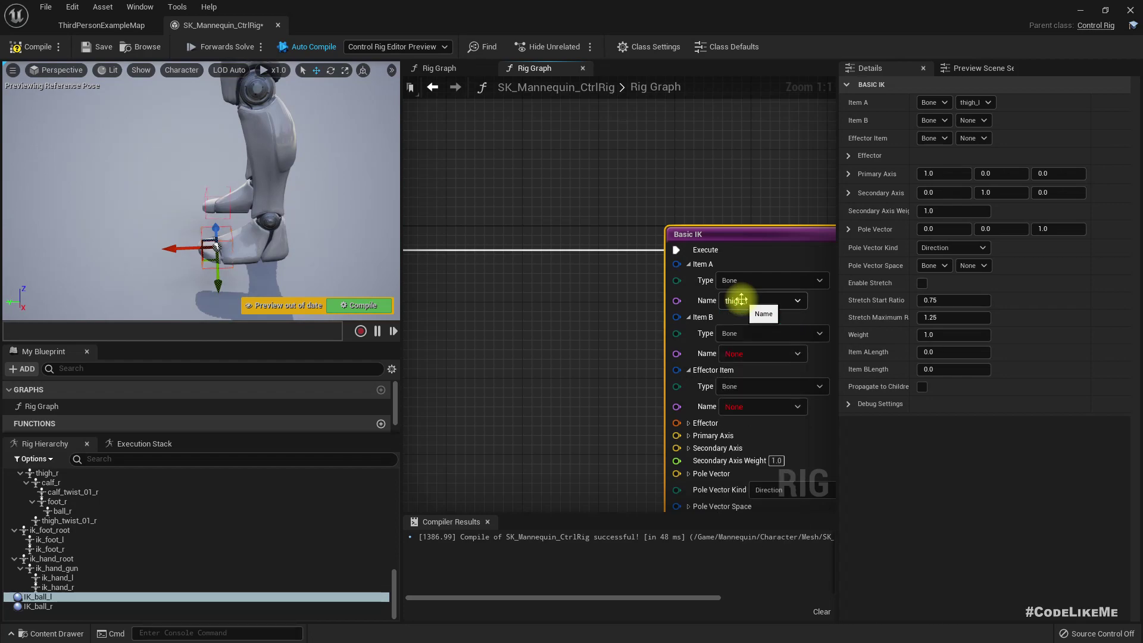
{"action": "left_click", "coordinate": [738, 355]}
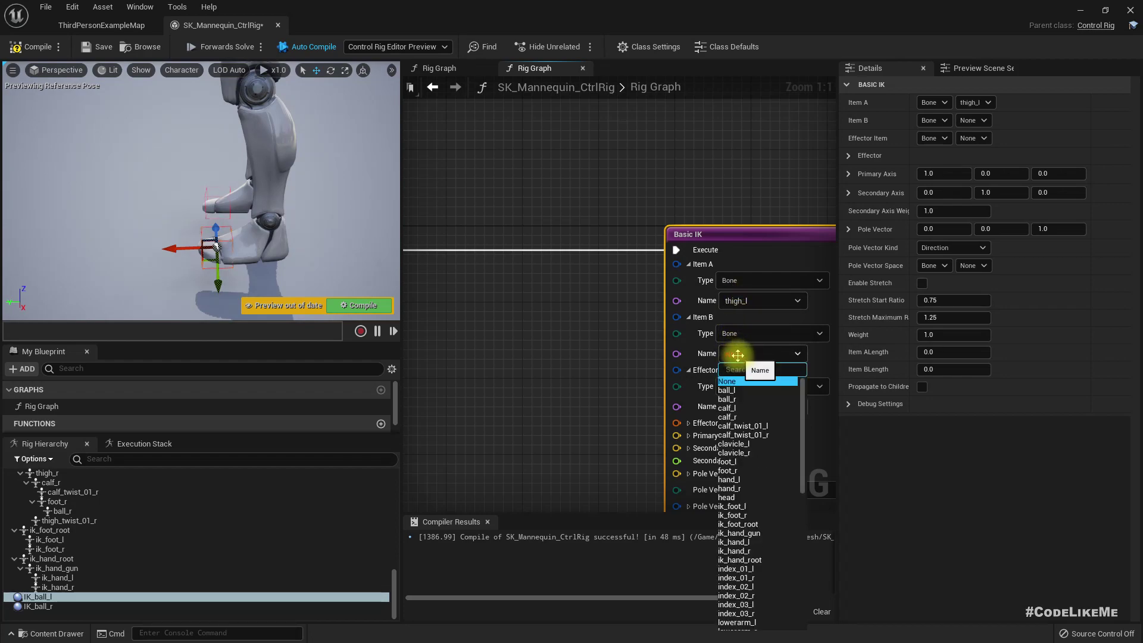
{"action": "type", "text": "c"}
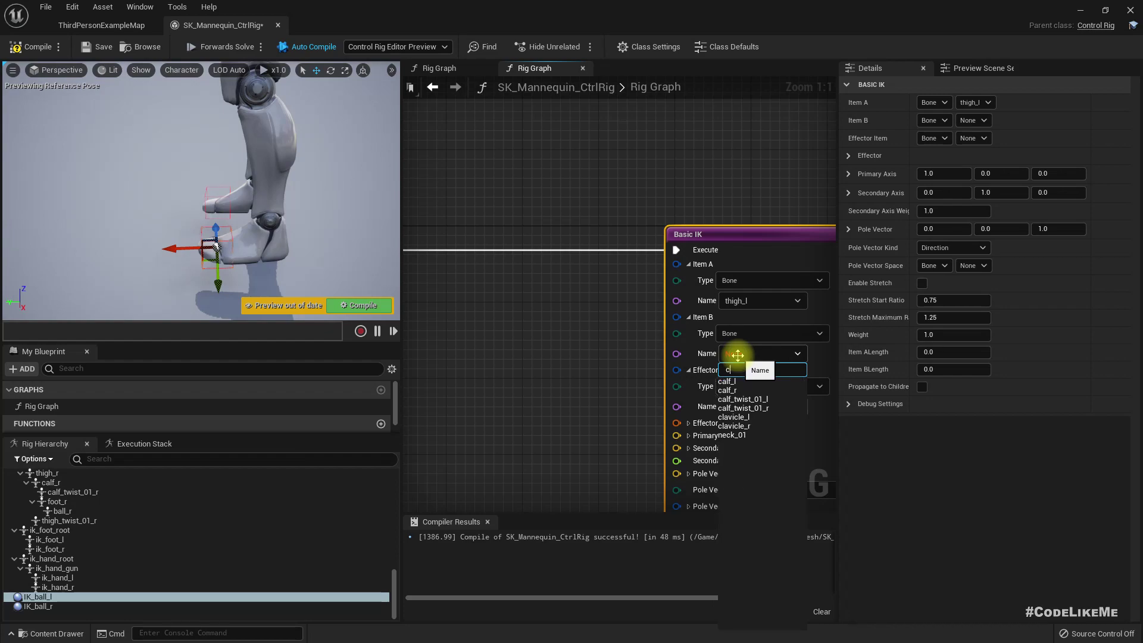
{"action": "type", "text": "alf_l"}
{"action": "key", "text": "Return"}
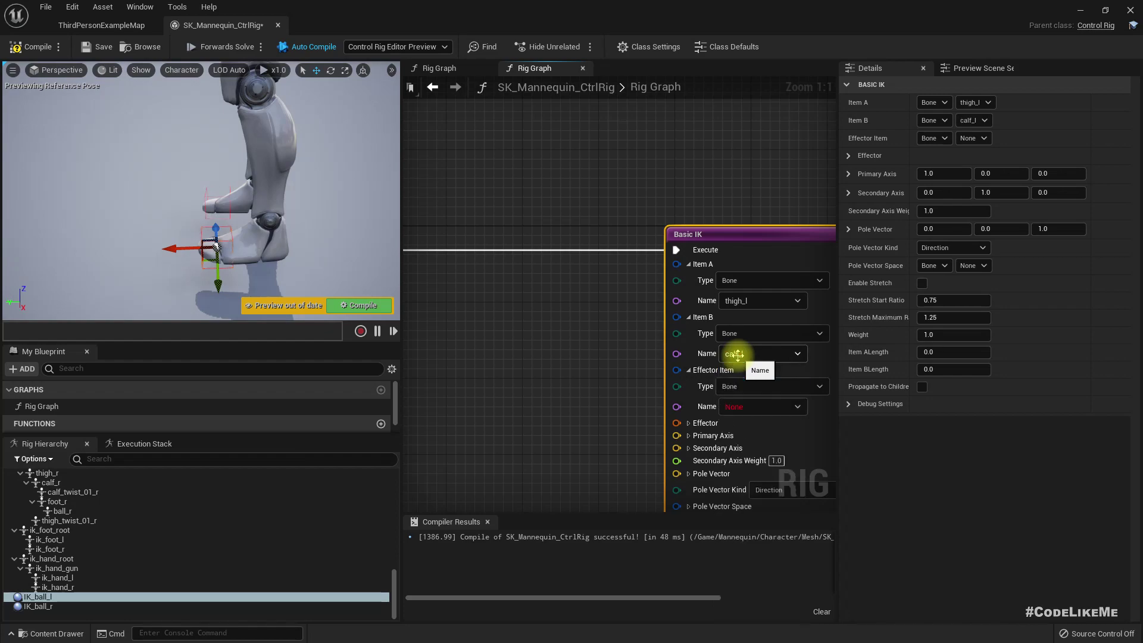
Step: Set the Basic IK node's Effector Item bone to foot_l
{"action": "left_click", "coordinate": [751, 409]}
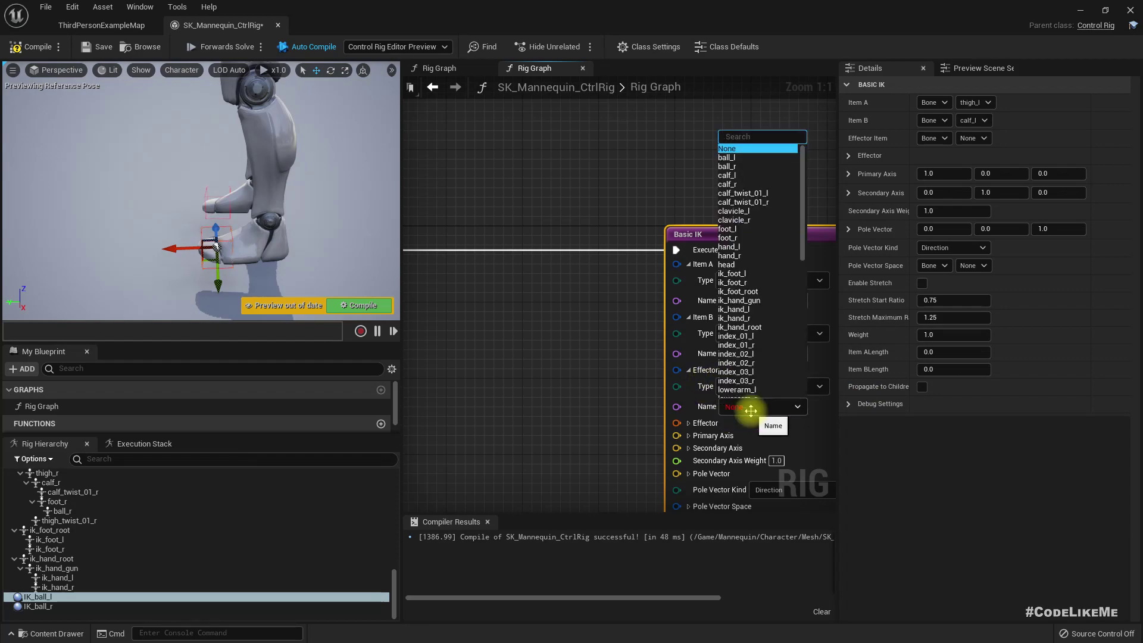
{"action": "type", "text": "foot_l"}
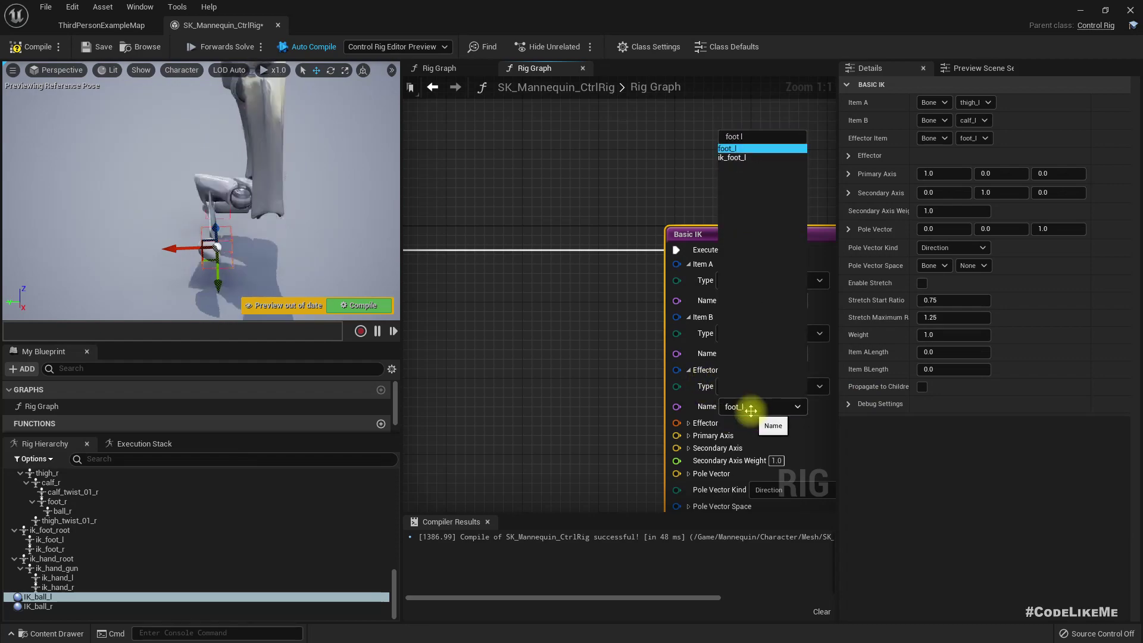
{"action": "key", "text": "Return"}
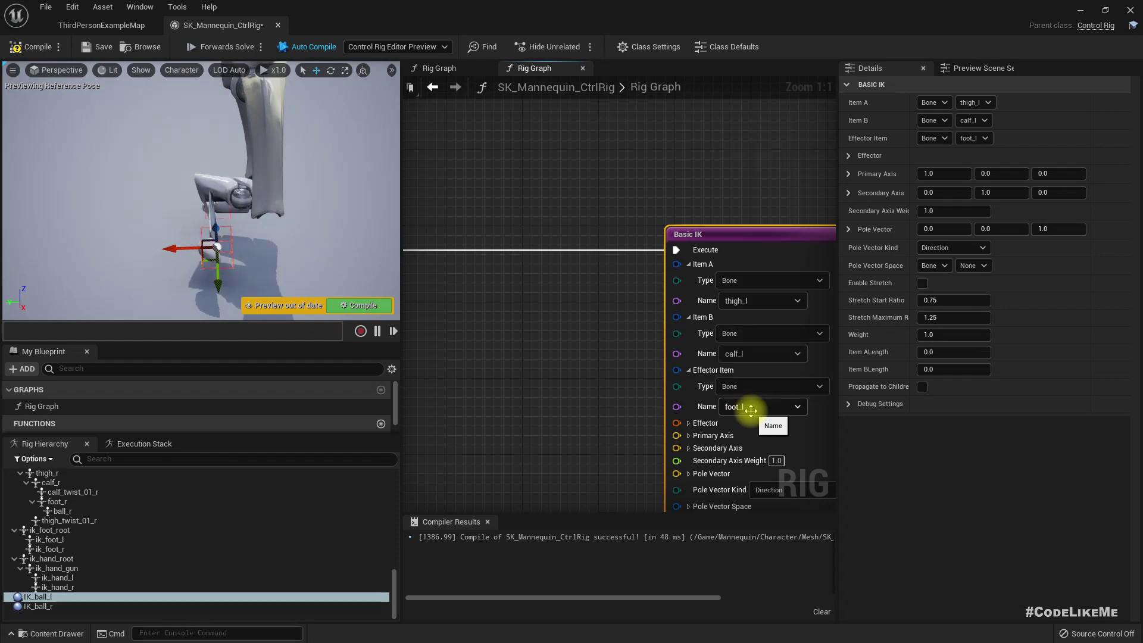
Step: Examine the left leg's pose in the preview from several sides and the Effector input of the Basic IK node
{"action": "right_click_drag", "start_coordinate": [92, 114], "coordinate": [232, 89]}
{"action": "right_click_drag", "start_coordinate": [131, 127], "coordinate": [131, 127]}
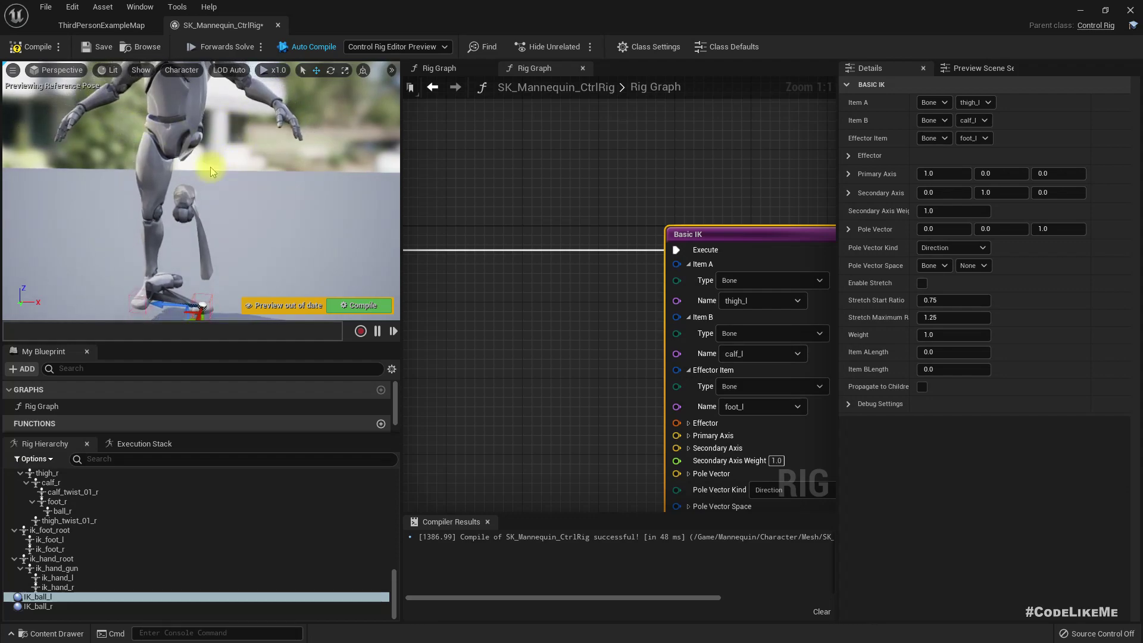
{"action": "mouse_move", "coordinate": [210, 167]}
{"action": "right_mouse_down"}
{"action": "mouse_move", "coordinate": [193, 156]}
{"action": "mouse_move", "coordinate": [223, 170]}
{"action": "mouse_move", "coordinate": [199, 160]}
{"action": "mouse_move", "coordinate": [205, 173]}
{"action": "right_mouse_up"}
{"action": "right_click_drag", "start_coordinate": [609, 411], "coordinate": [649, 338]}
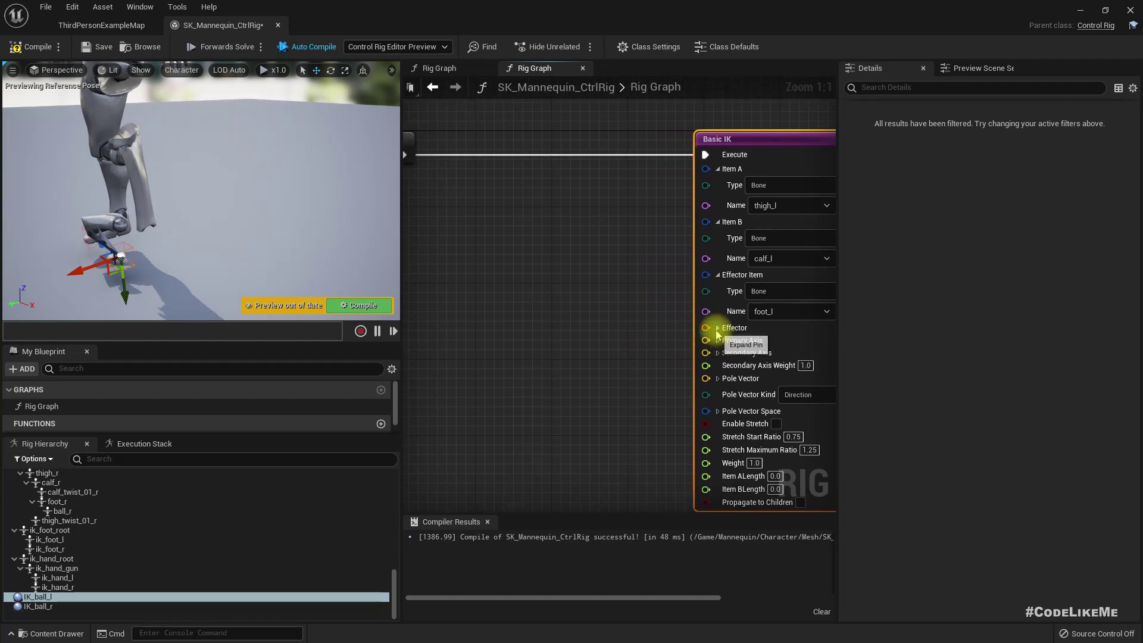
{"action": "right_click_drag", "start_coordinate": [141, 249], "coordinate": [171, 232]}
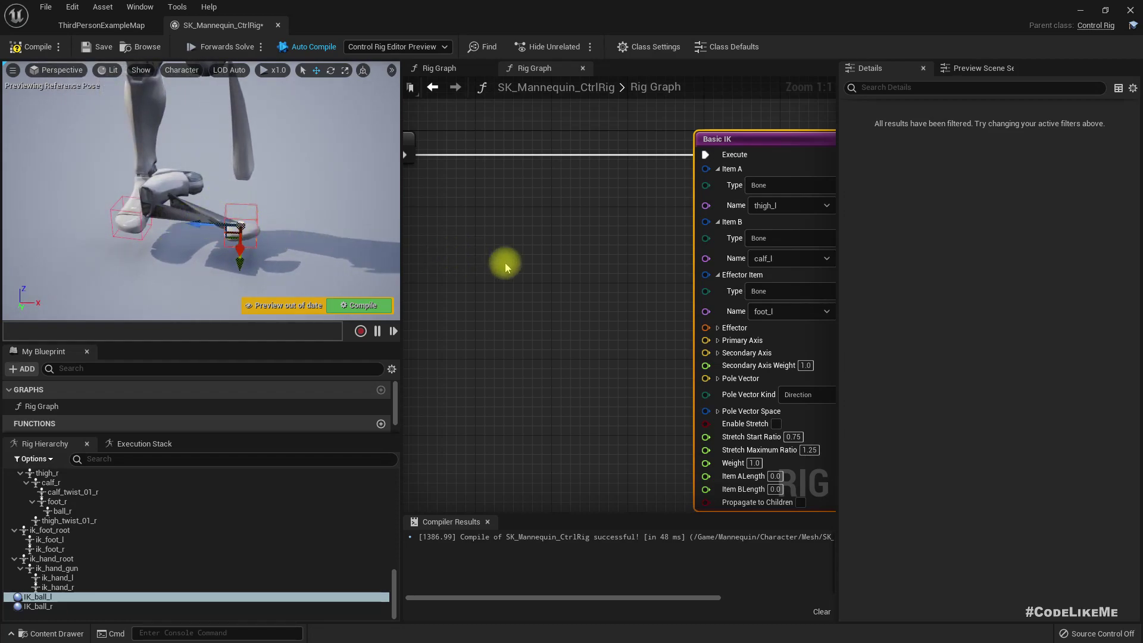
Step: Set the Basic IK node's Primary Axis X to -1.0 and expand its Secondary Axis values
{"action": "right_click_drag", "start_coordinate": [504, 262], "coordinate": [394, 262]}
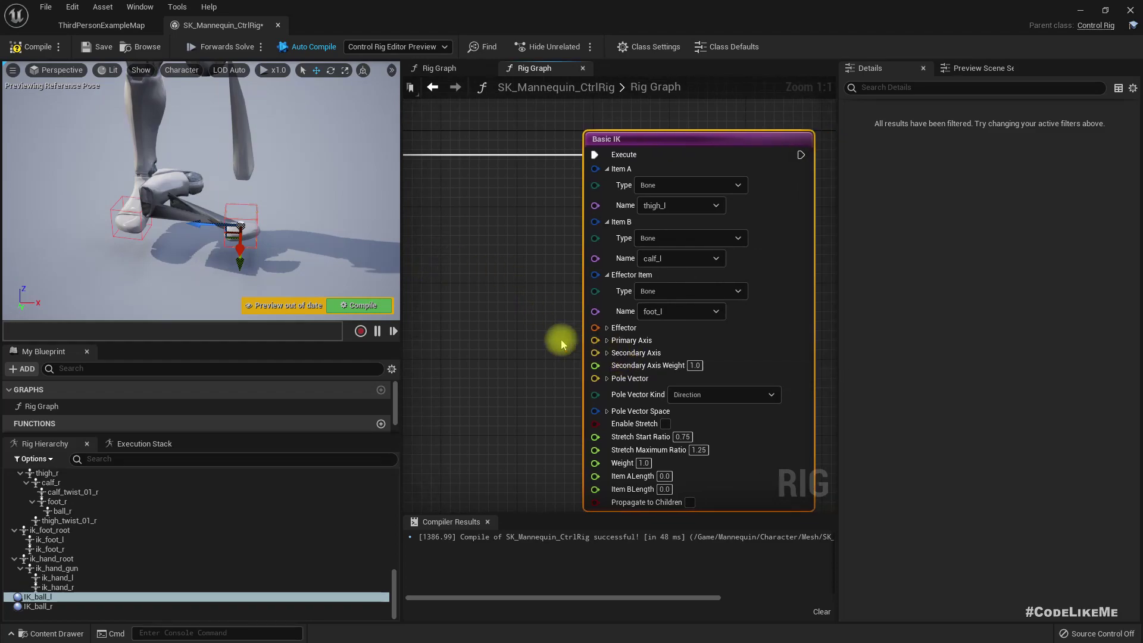
{"action": "left_click", "coordinate": [607, 340]}
{"action": "left_click", "coordinate": [630, 366]}
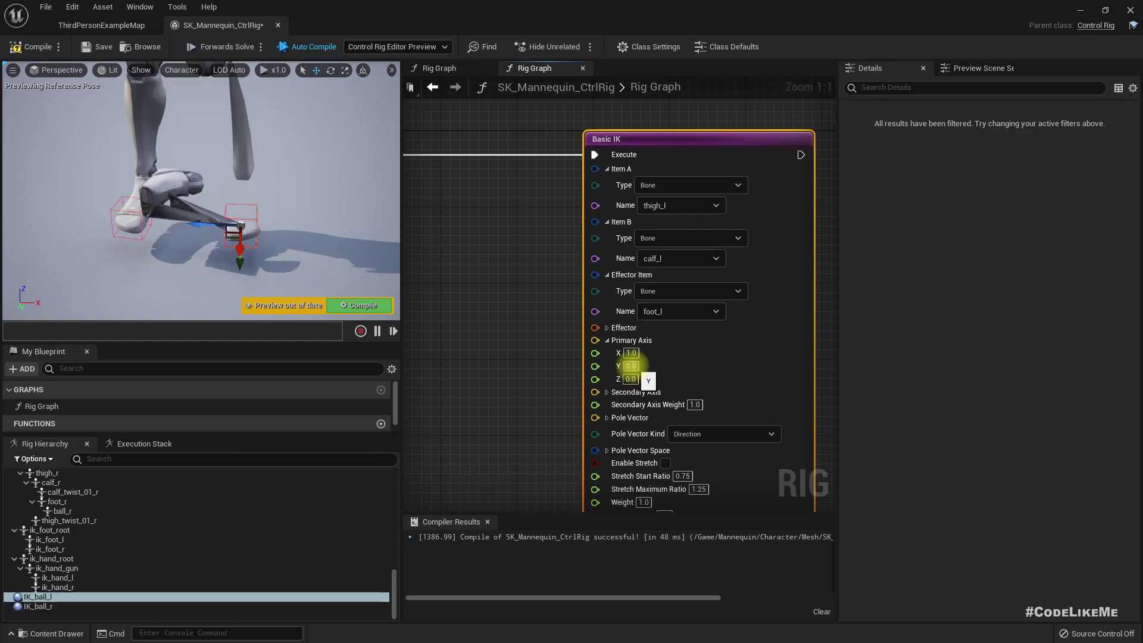
{"action": "left_click", "coordinate": [631, 353]}
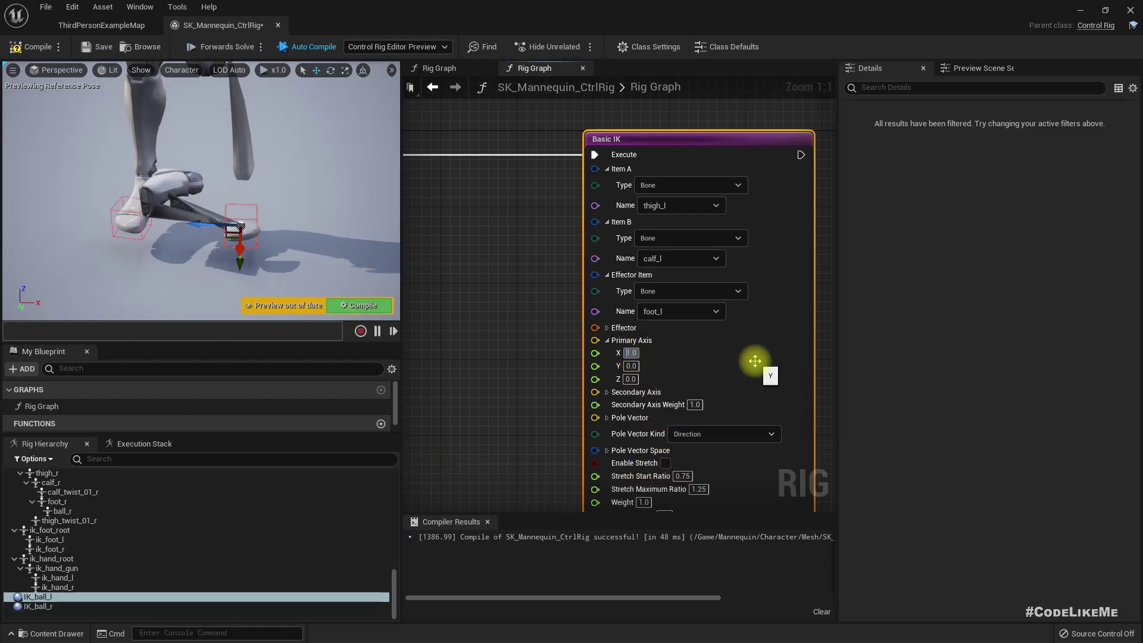
{"action": "type", "text": "-"}
{"action": "key", "text": "Return"}
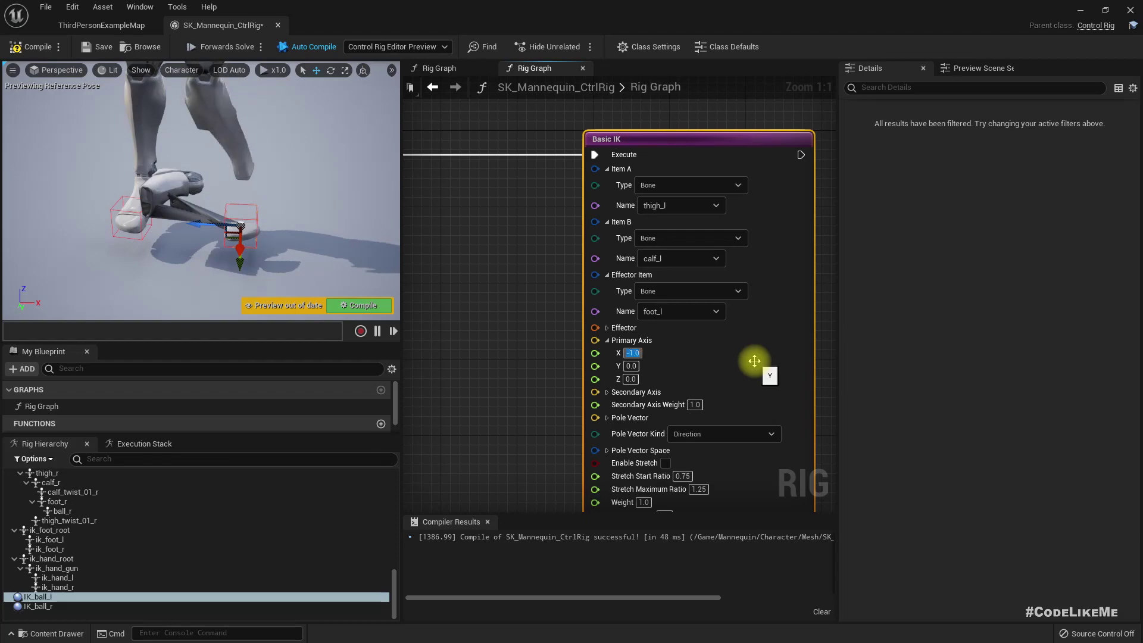
{"action": "scroll", "coordinate": [276, 217], "scroll_direction": "down", "scroll_amount": 5}
{"action": "mouse_move", "coordinate": [262, 208]}
{"action": "right_mouse_down"}
{"action": "mouse_move", "coordinate": [241, 215]}
{"action": "mouse_move", "coordinate": [264, 200]}
{"action": "right_mouse_up"}
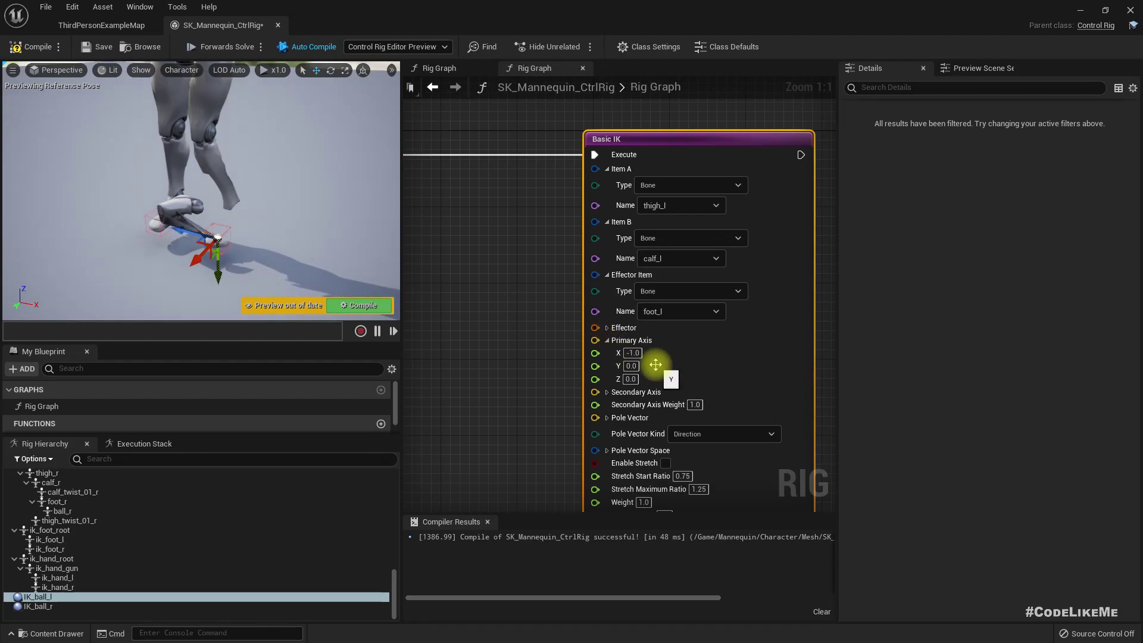
{"action": "left_click", "coordinate": [607, 392]}
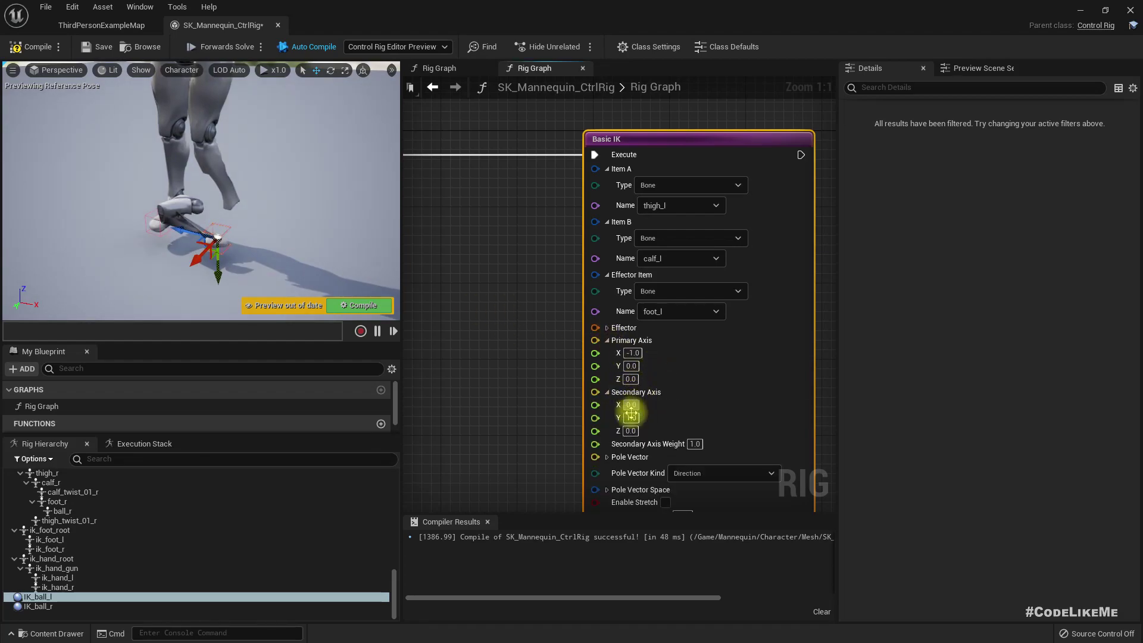
{"action": "mouse_move", "coordinate": [256, 234]}
{"action": "right_mouse_down"}
{"action": "mouse_move", "coordinate": [280, 234]}
{"action": "mouse_move", "coordinate": [255, 232]}
{"action": "right_mouse_up"}
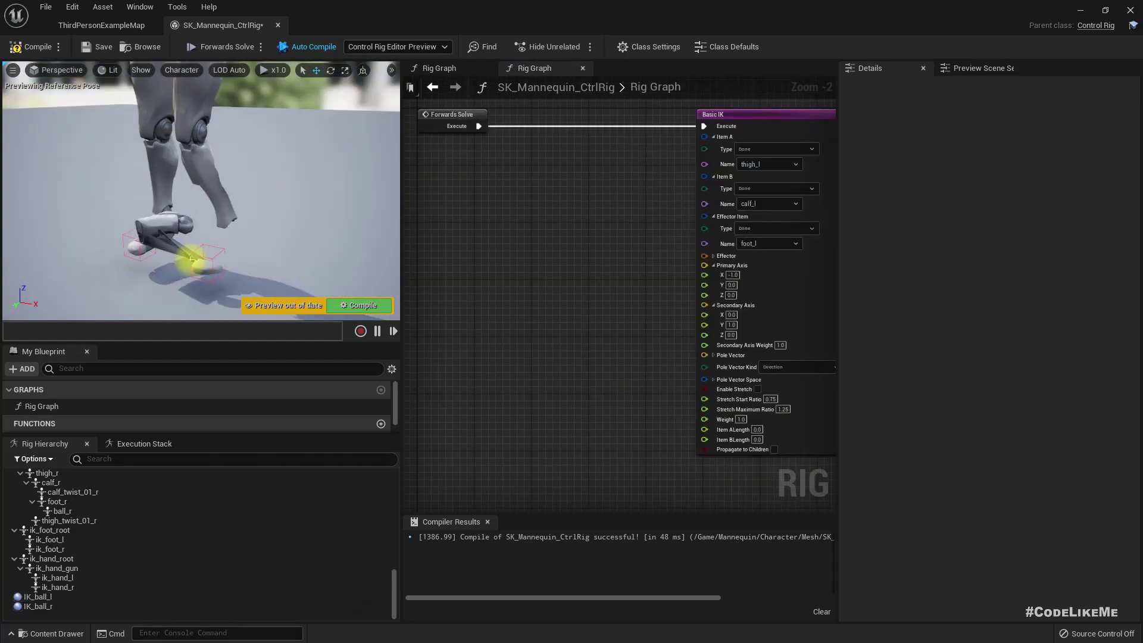
Step: Break the execution link between Forwards Solve and the Basic IK node
{"action": "scroll", "coordinate": [714, 256], "scroll_direction": "up", "scroll_amount": 2}
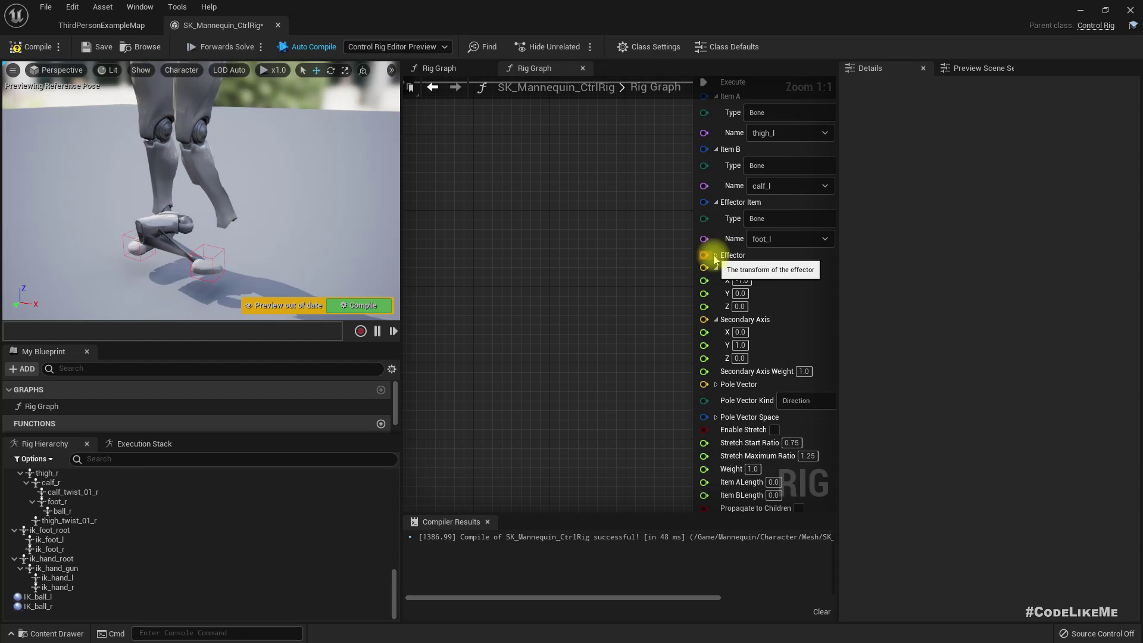
{"action": "right_click_drag", "start_coordinate": [589, 238], "coordinate": [617, 309]}
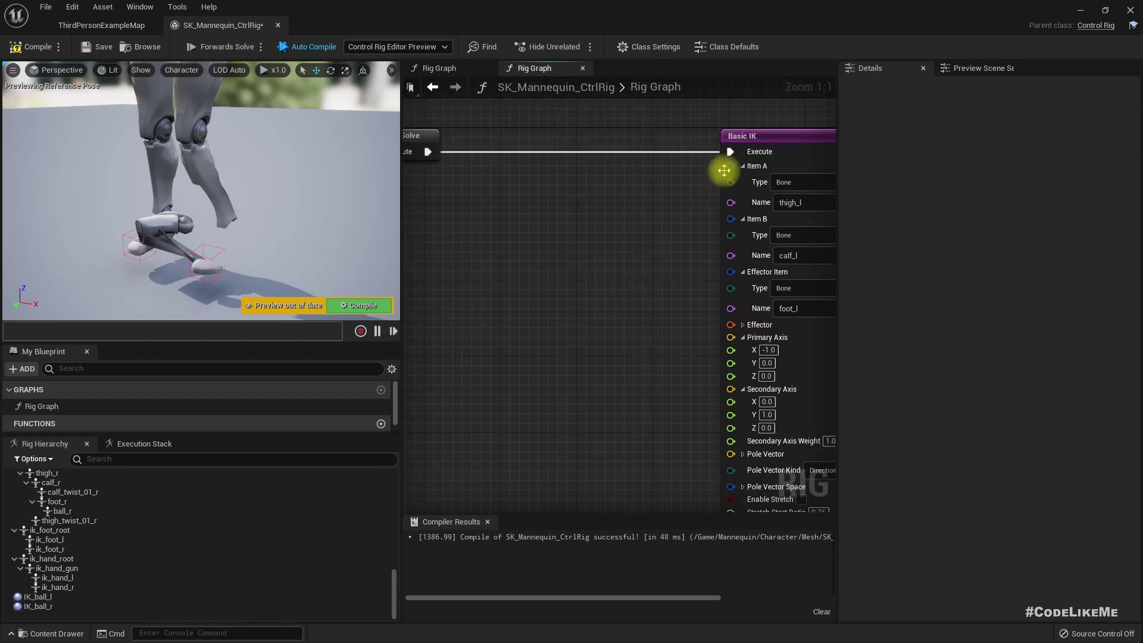
{"action": "right_click", "coordinate": [730, 152]}
{"action": "mouse_move", "coordinate": [778, 212]}
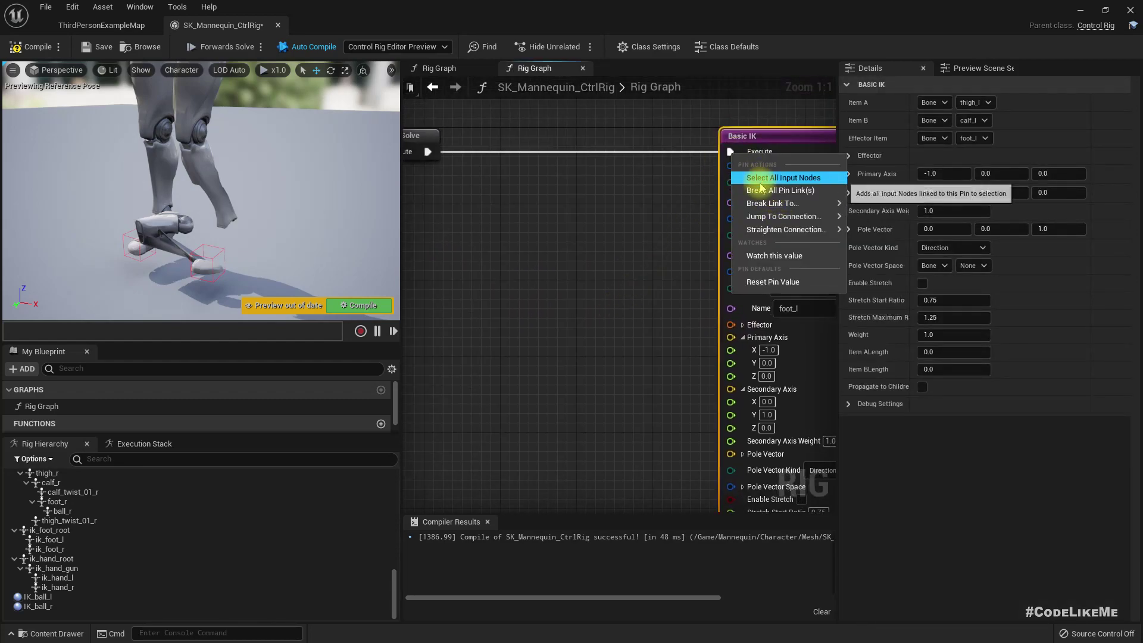
{"action": "left_click", "coordinate": [758, 190]}
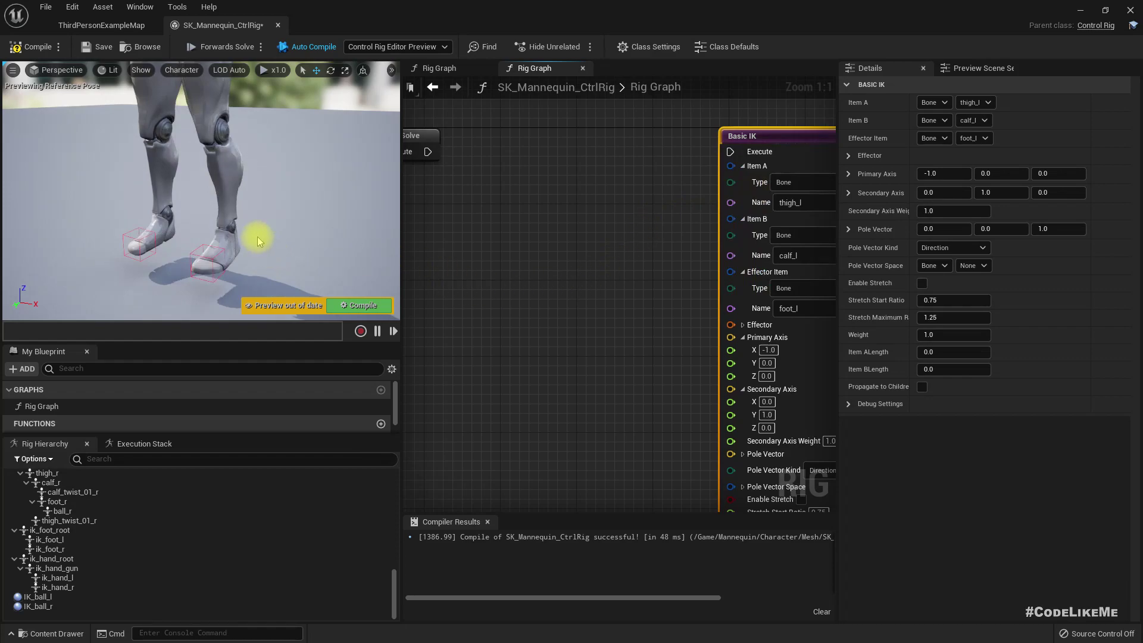
Step: Examine the left foot and its ball control in the preview, and compare where the ik_foot_l and foot_l bones sit
{"action": "right_click_drag", "start_coordinate": [257, 237], "coordinate": [246, 222]}
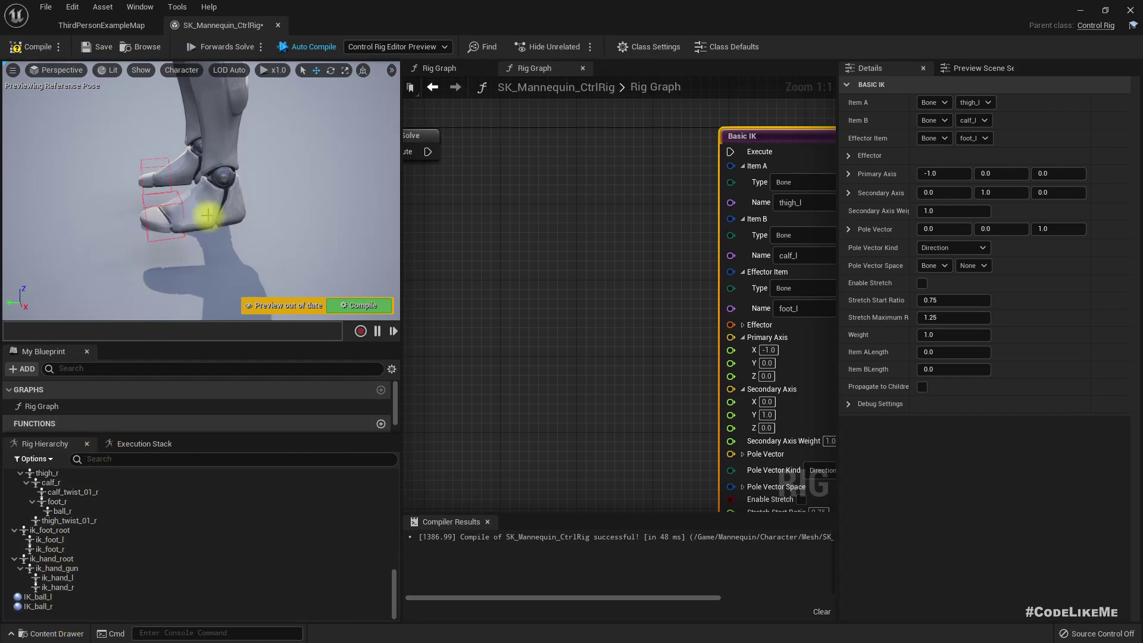
{"action": "right_click_drag", "start_coordinate": [200, 223], "coordinate": [196, 182]}
{"action": "mouse_move", "coordinate": [196, 181]}
{"action": "left_mouse_down", "text": "alt"}
{"action": "mouse_move", "coordinate": [216, 206]}
{"action": "mouse_move", "coordinate": [208, 198]}
{"action": "left_mouse_up", "text": "alt"}
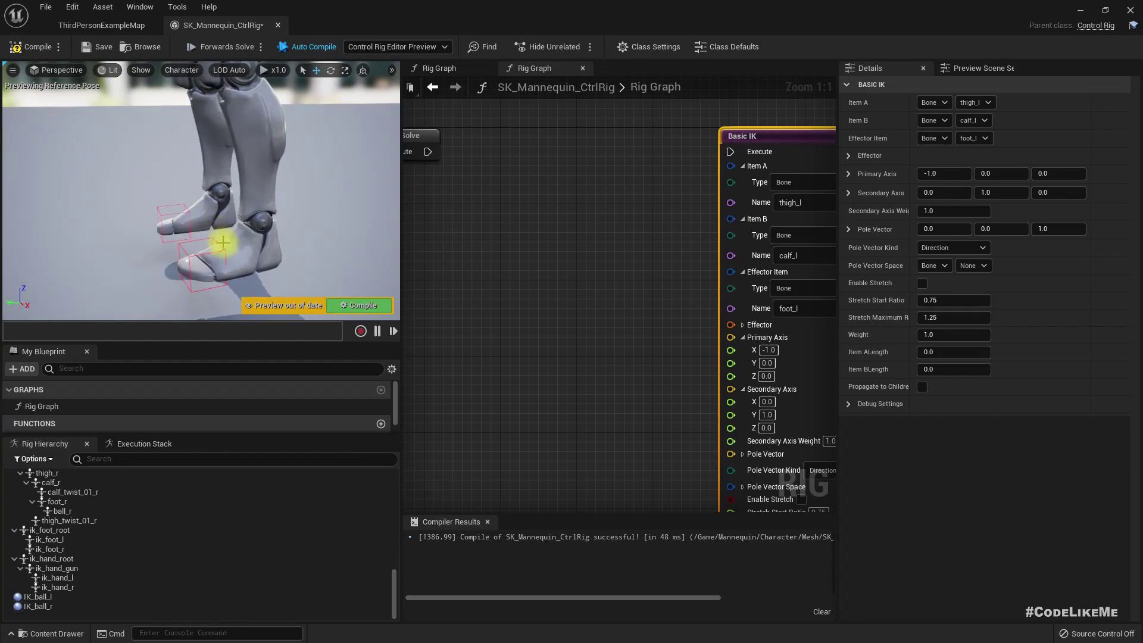
{"action": "right_click_drag", "start_coordinate": [223, 245], "coordinate": [191, 216]}
{"action": "right_click_drag", "start_coordinate": [585, 277], "coordinate": [470, 270]}
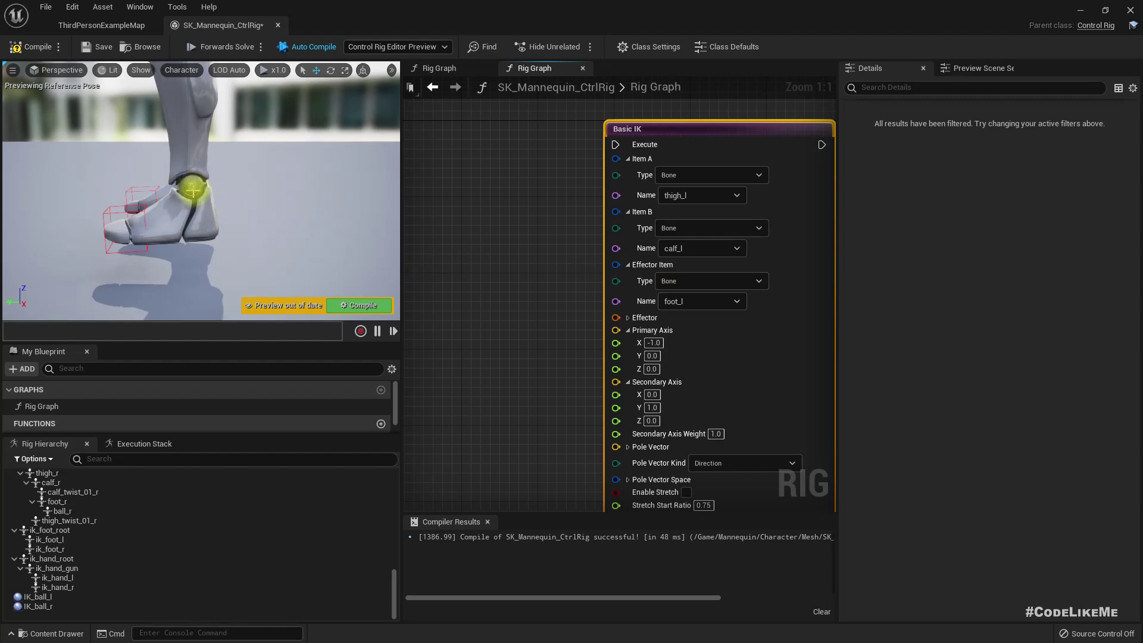
{"action": "left_click", "coordinate": [52, 539]}
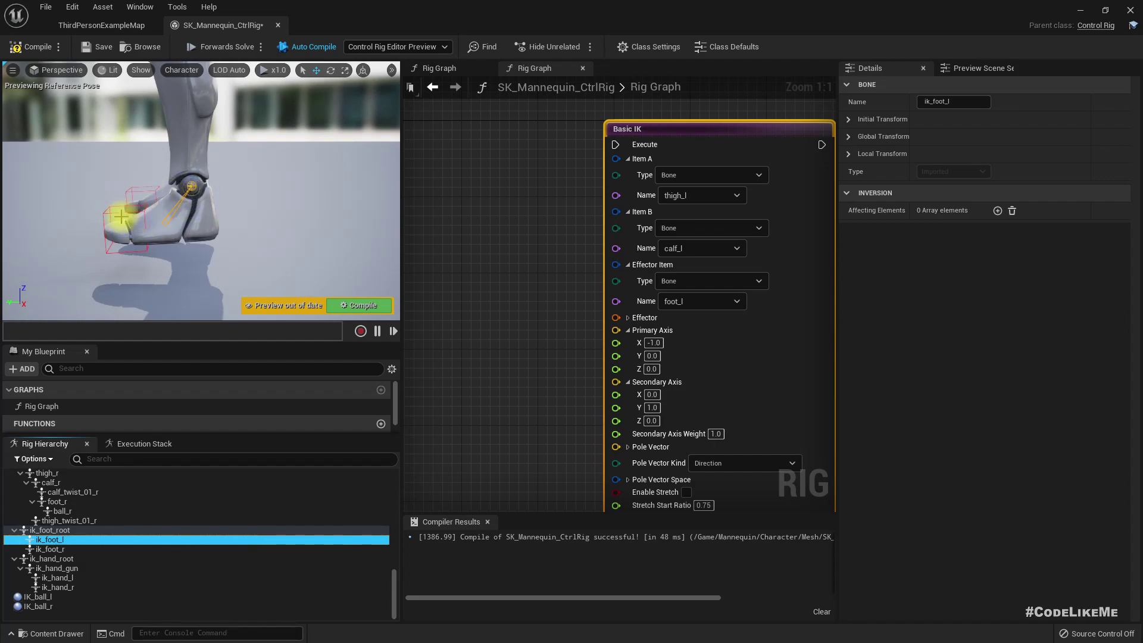
{"action": "mouse_move", "coordinate": [190, 188]}
{"action": "left_mouse_down"}
{"action": "mouse_move", "coordinate": [127, 240]}
{"action": "mouse_move", "coordinate": [196, 190]}
{"action": "left_mouse_up"}
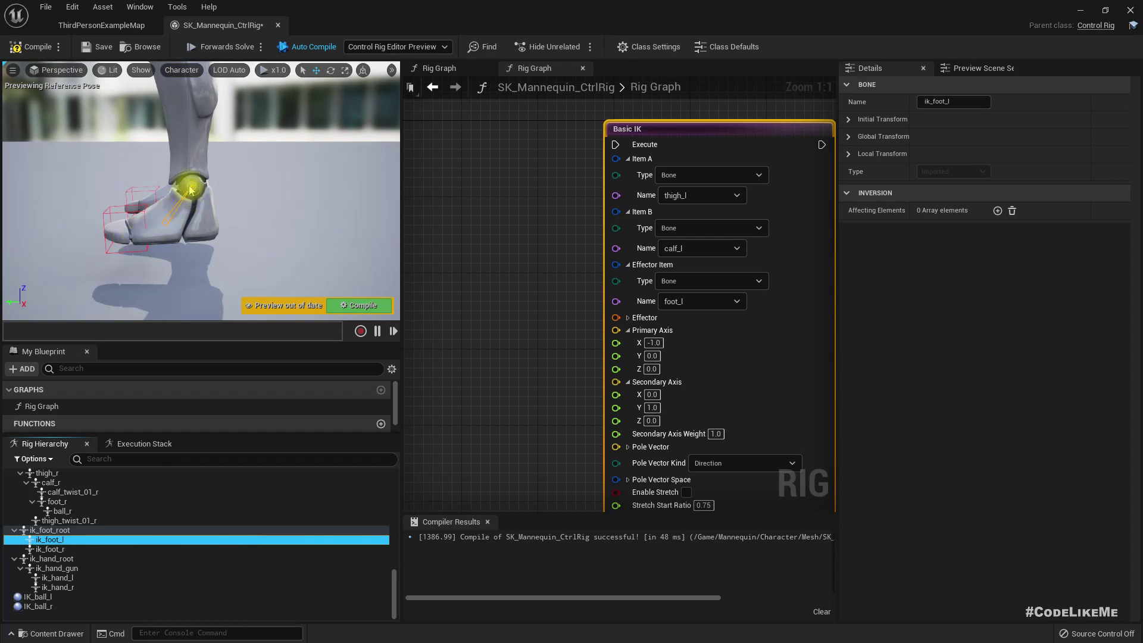
{"action": "mouse_move", "coordinate": [191, 187]}
{"action": "left_mouse_down"}
{"action": "mouse_move", "coordinate": [150, 222]}
{"action": "mouse_move", "coordinate": [190, 187]}
{"action": "left_mouse_up"}
{"action": "right_click_drag", "start_coordinate": [444, 291], "coordinate": [641, 269]}
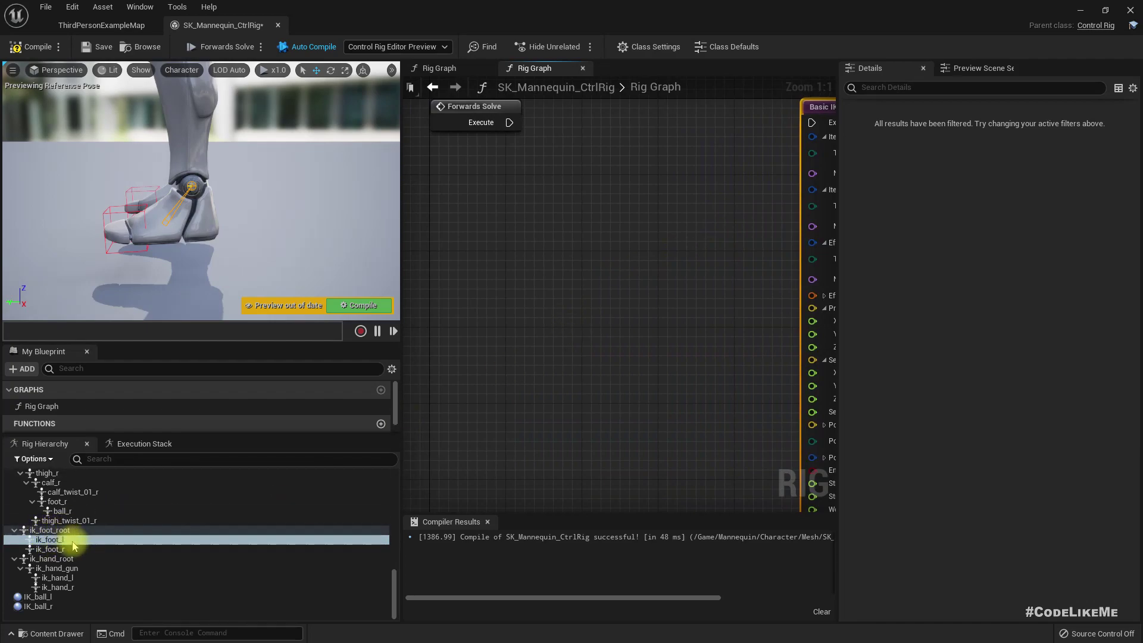
{"action": "scroll", "coordinate": [74, 546], "scroll_direction": "up", "scroll_amount": 3}
{"action": "left_click", "coordinate": [56, 522]}
{"action": "scroll", "coordinate": [54, 575], "scroll_direction": "down", "scroll_amount": 2}
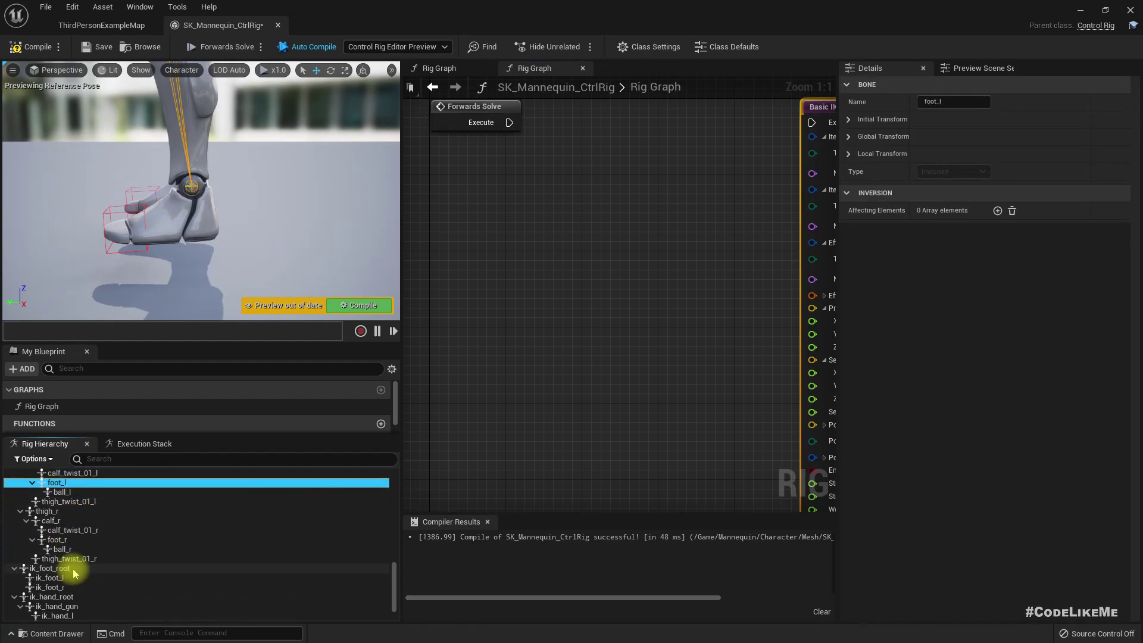
{"action": "left_click", "coordinate": [54, 577]}
{"action": "scroll", "coordinate": [66, 557], "scroll_direction": "up", "scroll_amount": 1}
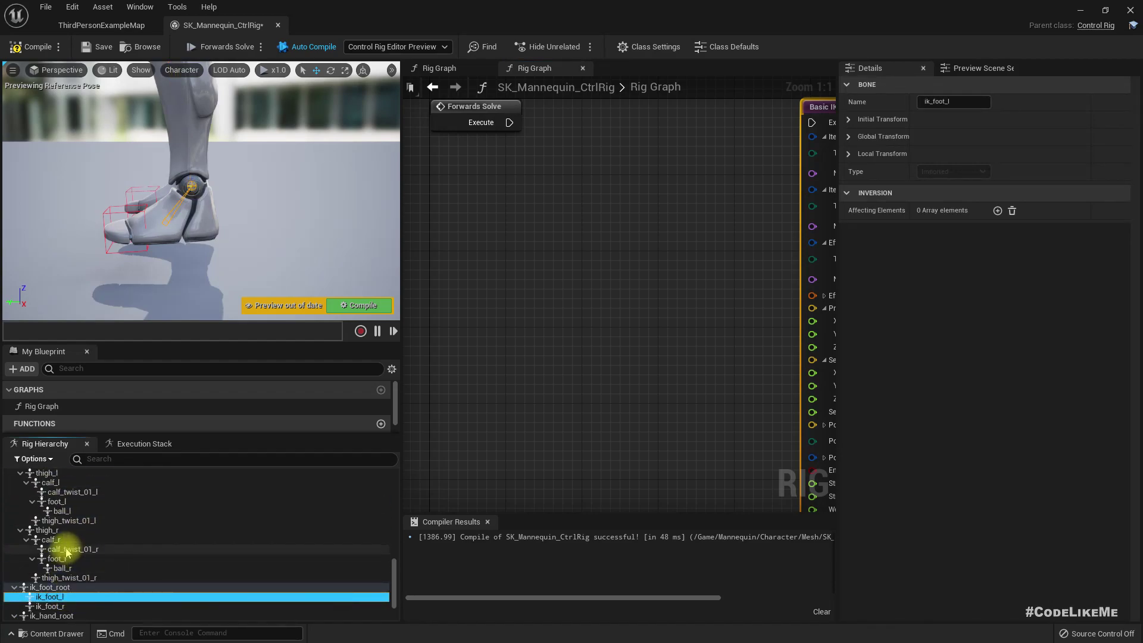
Step: Add a Get Transform node for the foot_l bone below Forwards Solve and enable its Initial option
{"action": "left_click", "coordinate": [55, 502]}
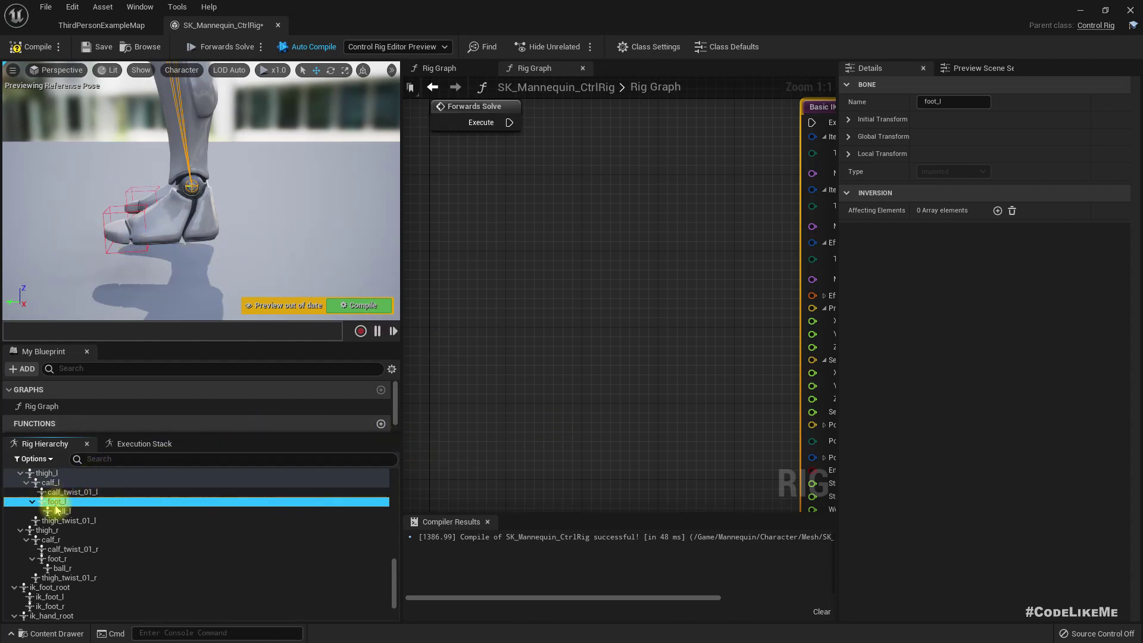
{"action": "left_click_drag", "start_coordinate": [54, 508], "coordinate": [518, 229]}
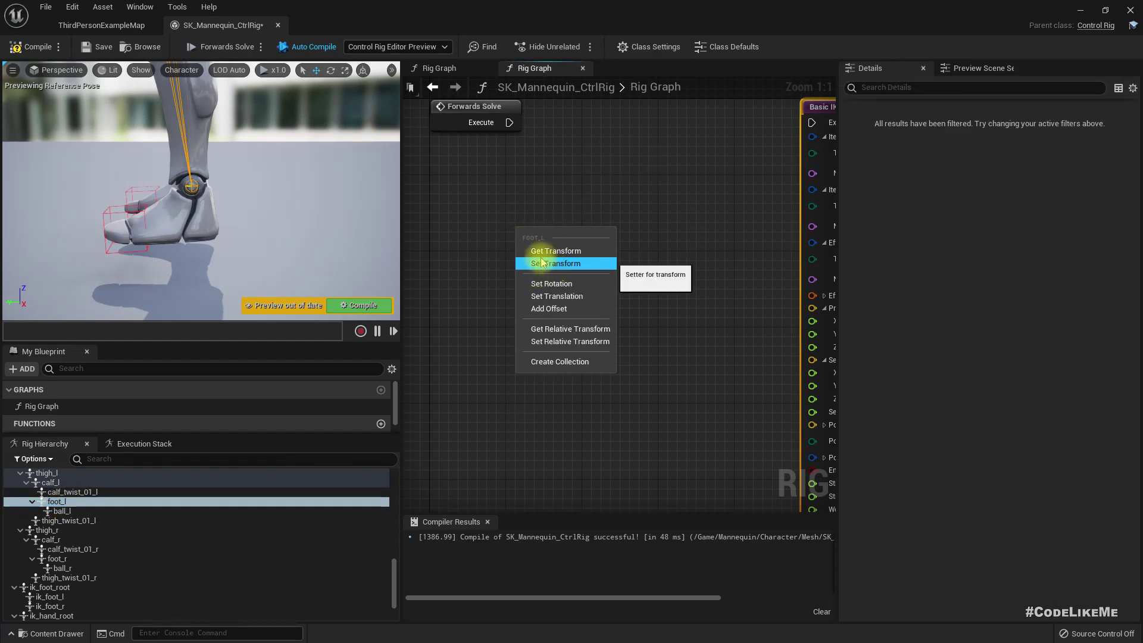
{"action": "left_click", "coordinate": [534, 254]}
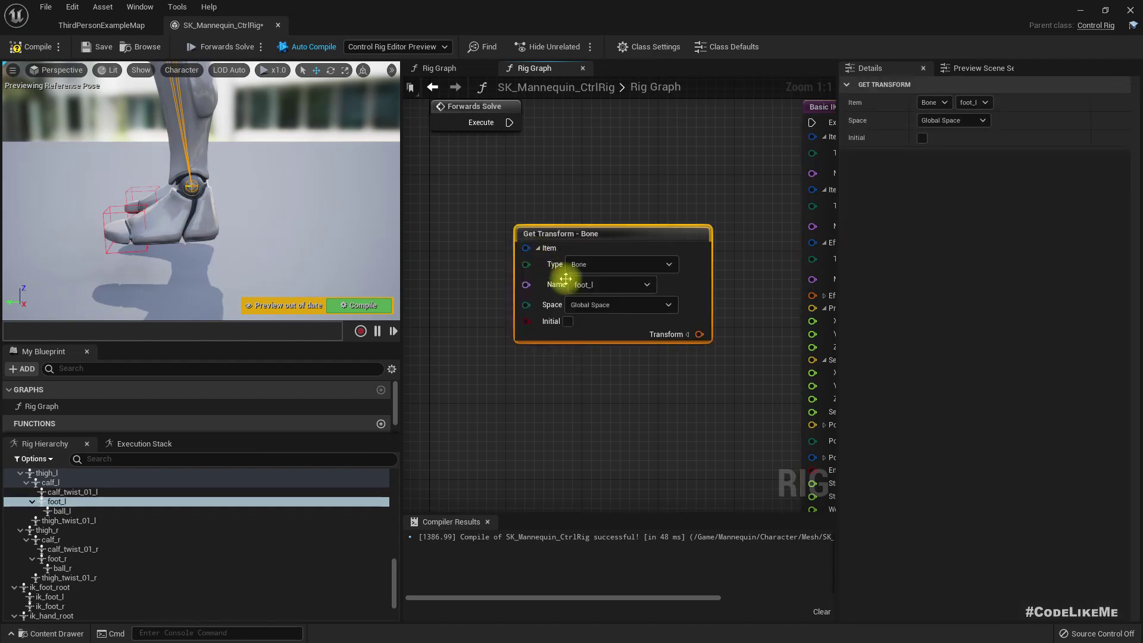
{"action": "left_click_drag", "start_coordinate": [612, 238], "coordinate": [527, 235]}
{"action": "right_click_drag", "start_coordinate": [497, 373], "coordinate": [553, 344]}
{"action": "left_click", "coordinate": [538, 290]}
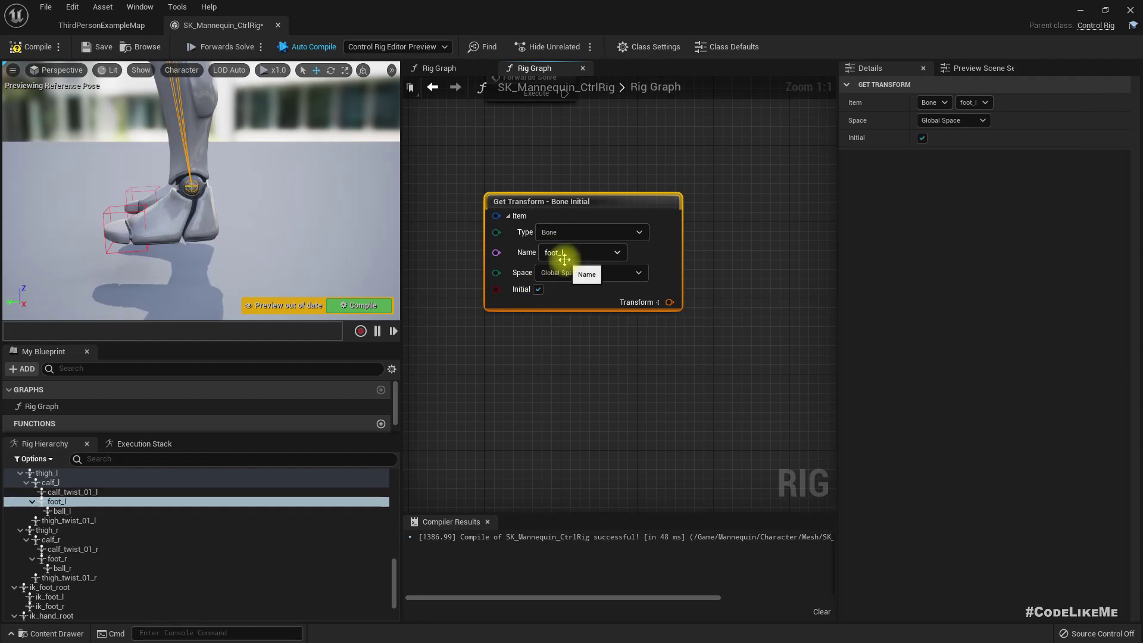
Step: Add a Get Transform node for the IK_ball_l control below the foot_l one, with its Initial option enabled
{"action": "right_click_drag", "start_coordinate": [524, 372], "coordinate": [503, 309]}
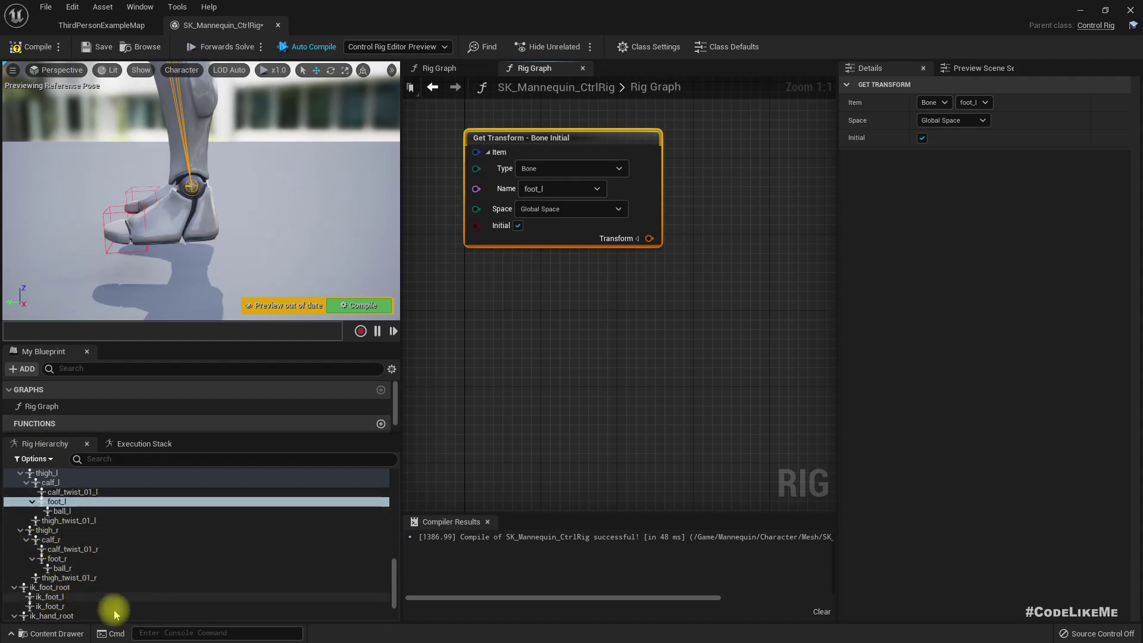
{"action": "scroll", "coordinate": [91, 592], "scroll_direction": "down", "scroll_amount": 3}
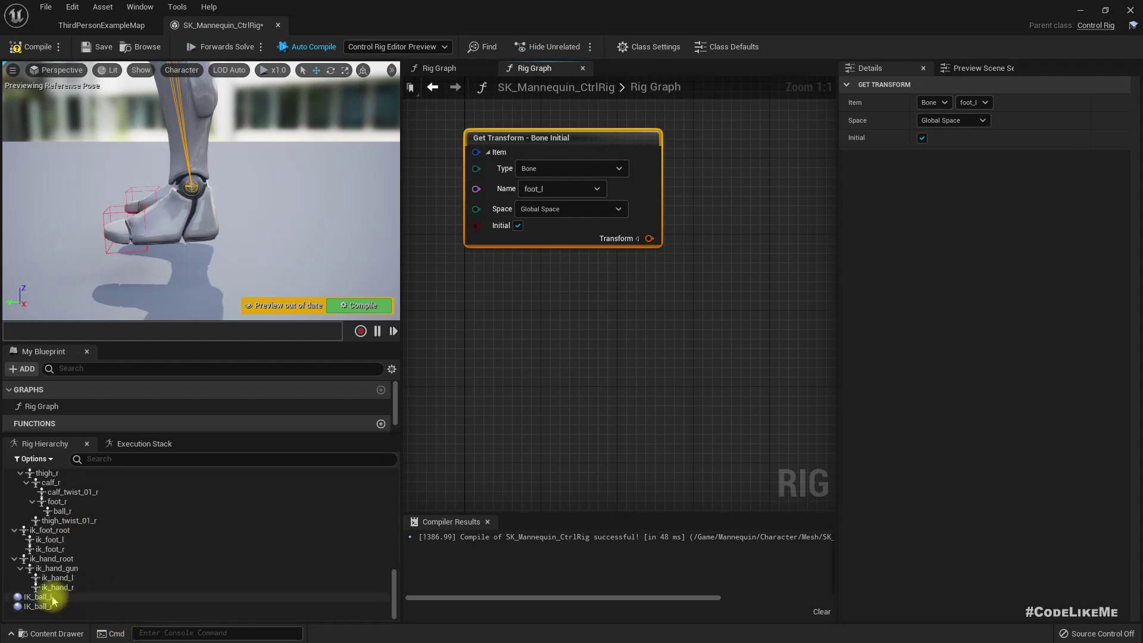
{"action": "left_click", "coordinate": [37, 596]}
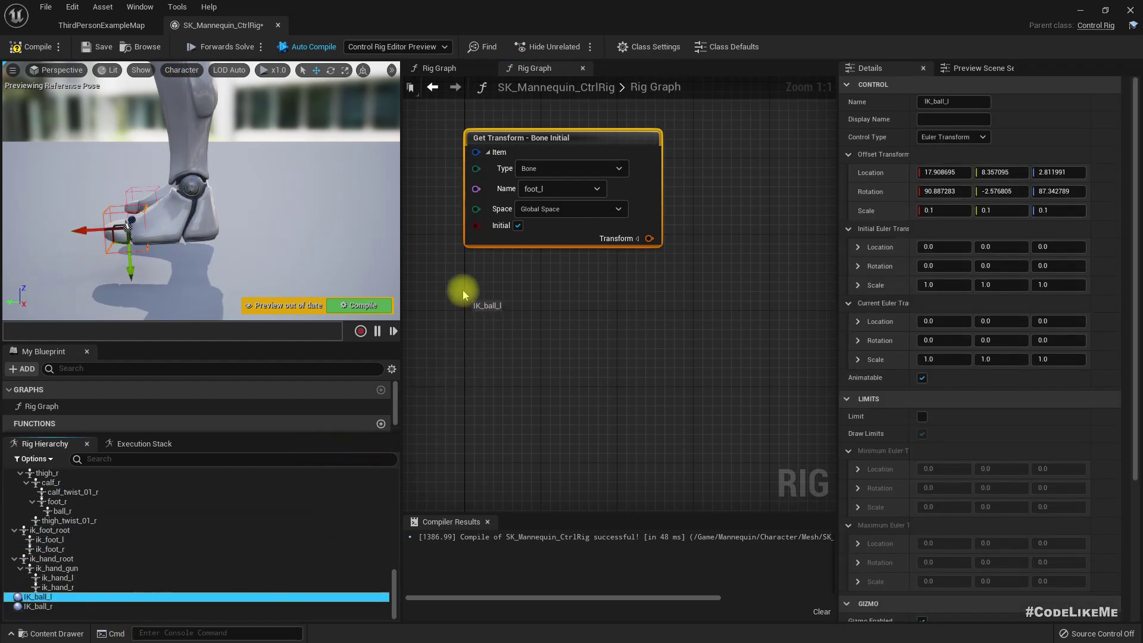
{"action": "left_click_drag", "start_coordinate": [463, 291], "coordinate": [516, 276]}
{"action": "left_click", "coordinate": [494, 311]}
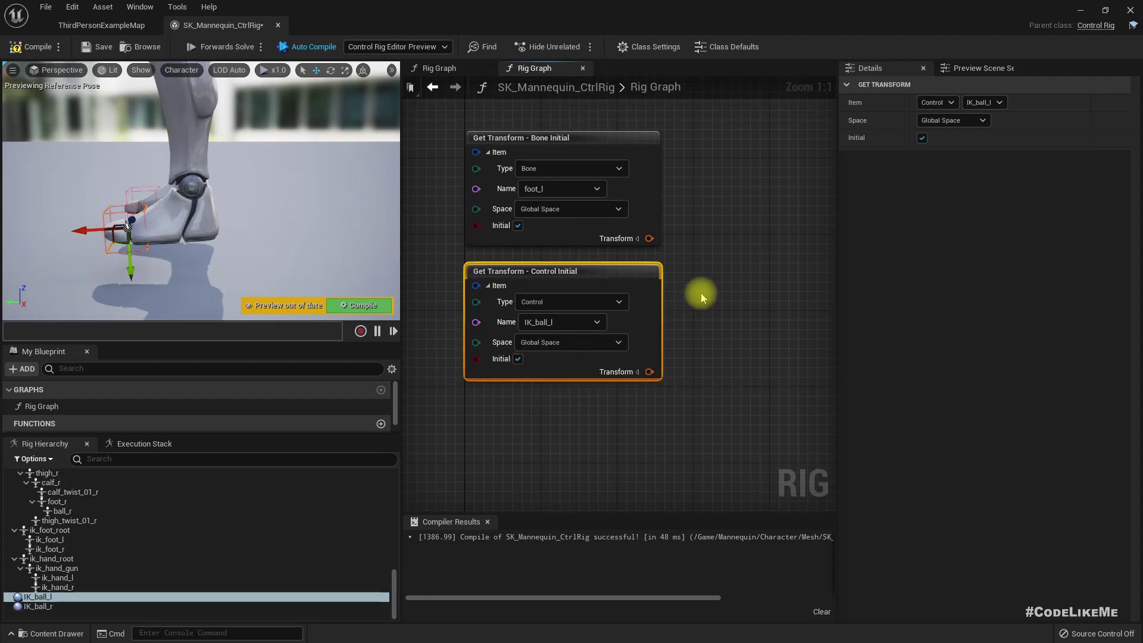
{"action": "scroll", "coordinate": [690, 321], "scroll_direction": "down", "scroll_amount": 3}
{"action": "scroll", "coordinate": [707, 332], "scroll_direction": "up", "scroll_amount": 3}
{"action": "mouse_move", "coordinate": [715, 324]}
{"action": "right_mouse_down"}
{"action": "mouse_move", "coordinate": [668, 324]}
{"action": "mouse_move", "coordinate": [707, 329]}
{"action": "right_mouse_up"}
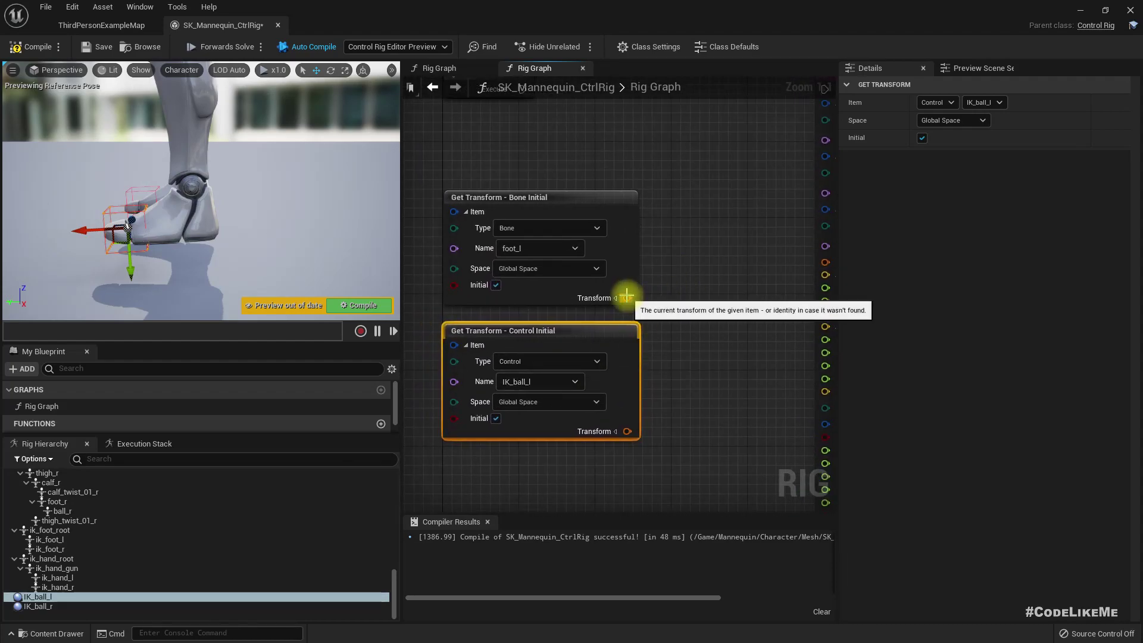
Step: Add a Make Relative node with the foot_l transform as Global and the IK_ball_l transform as Parent
{"action": "left_click_drag", "start_coordinate": [627, 298], "coordinate": [683, 296]}
{"action": "type", "text": "make"}
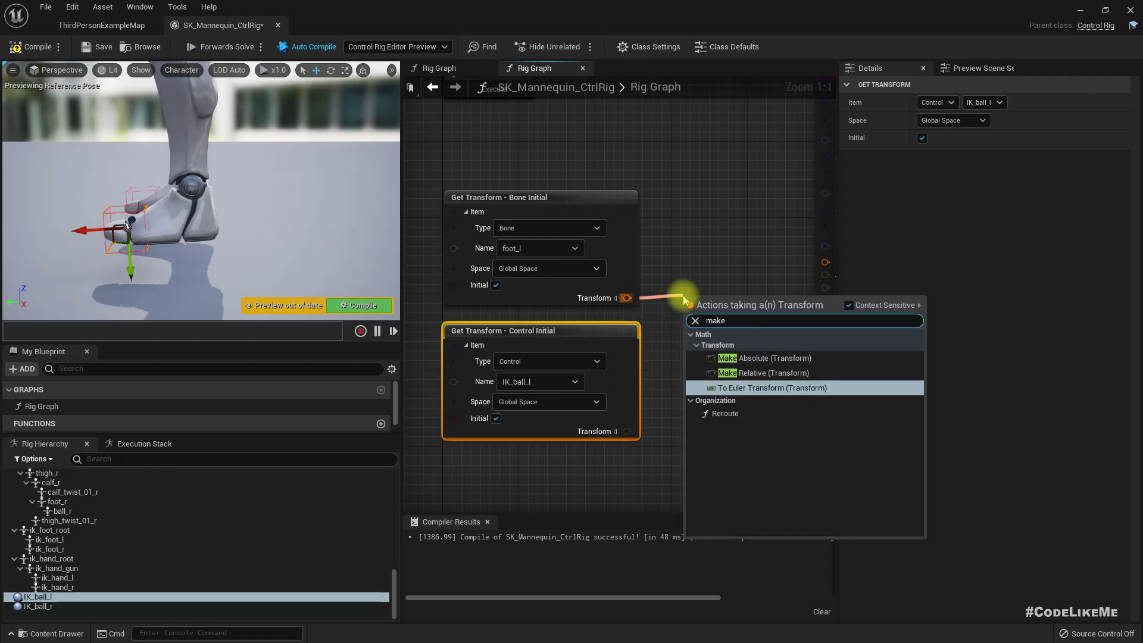
{"action": "key", "text": "Up"}
{"action": "key", "text": "Up"}
{"action": "key", "text": "Down"}
{"action": "key", "text": "Return"}
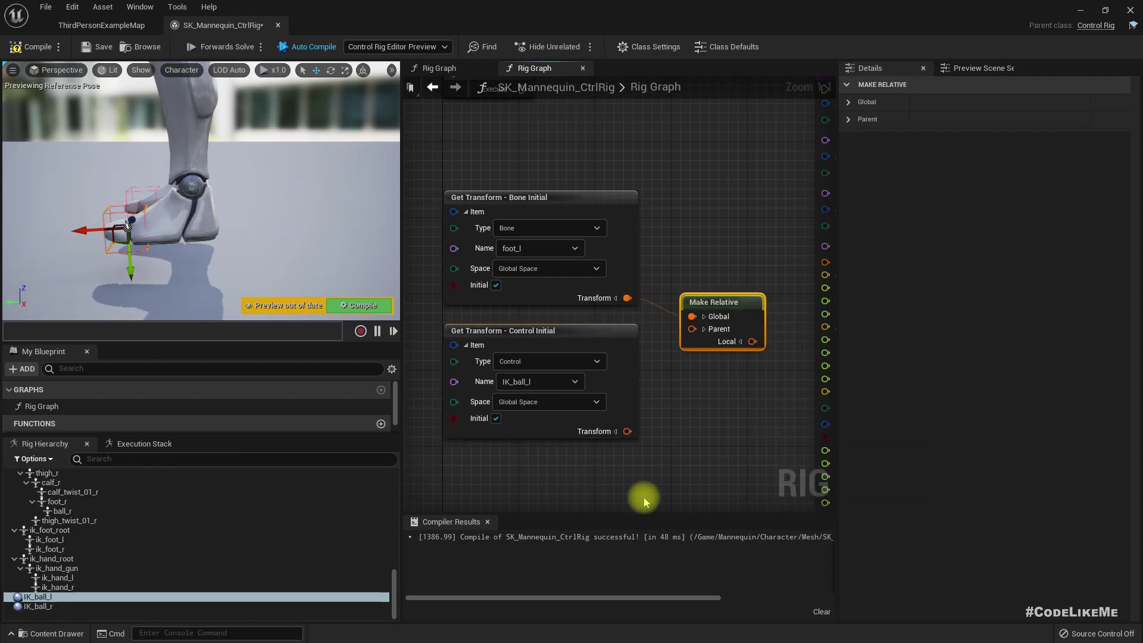
{"action": "left_click_drag", "start_coordinate": [627, 431], "coordinate": [707, 322]}
Step: Move the Basic IK node farther away from the Make Relative node to make room between them
{"action": "scroll", "coordinate": [707, 321], "scroll_direction": "down", "scroll_amount": 1}
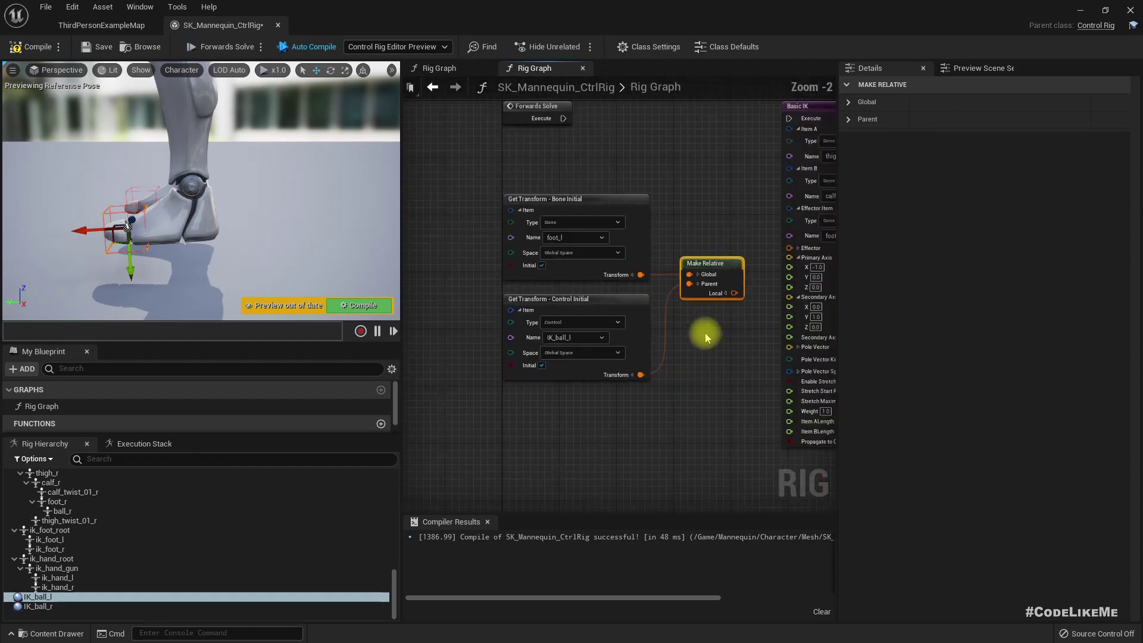
{"action": "left_click_drag", "start_coordinate": [515, 123], "coordinate": [682, 321]}
{"action": "right_click_drag", "start_coordinate": [712, 402], "coordinate": [637, 364]}
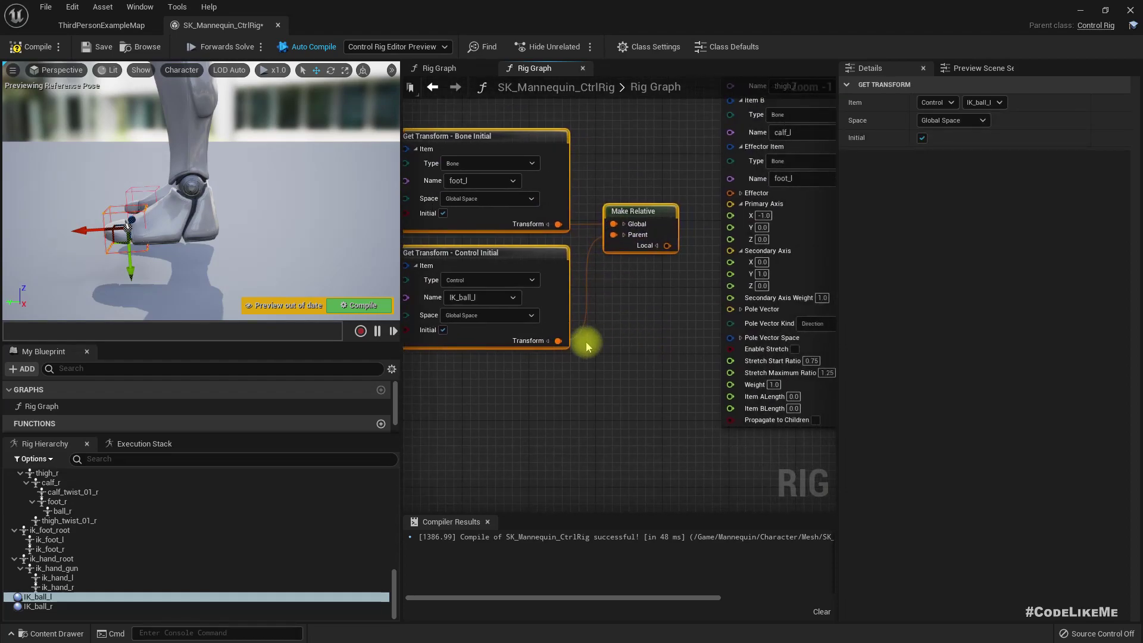
{"action": "scroll", "coordinate": [649, 328], "scroll_direction": "down", "scroll_amount": 3}
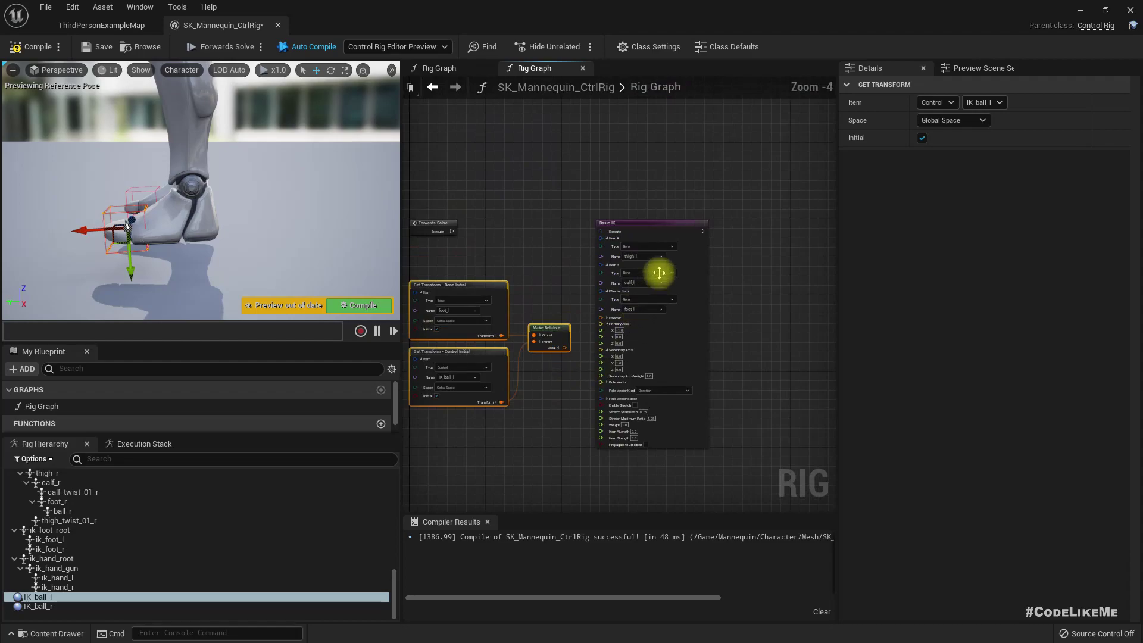
{"action": "left_click", "coordinate": [723, 238]}
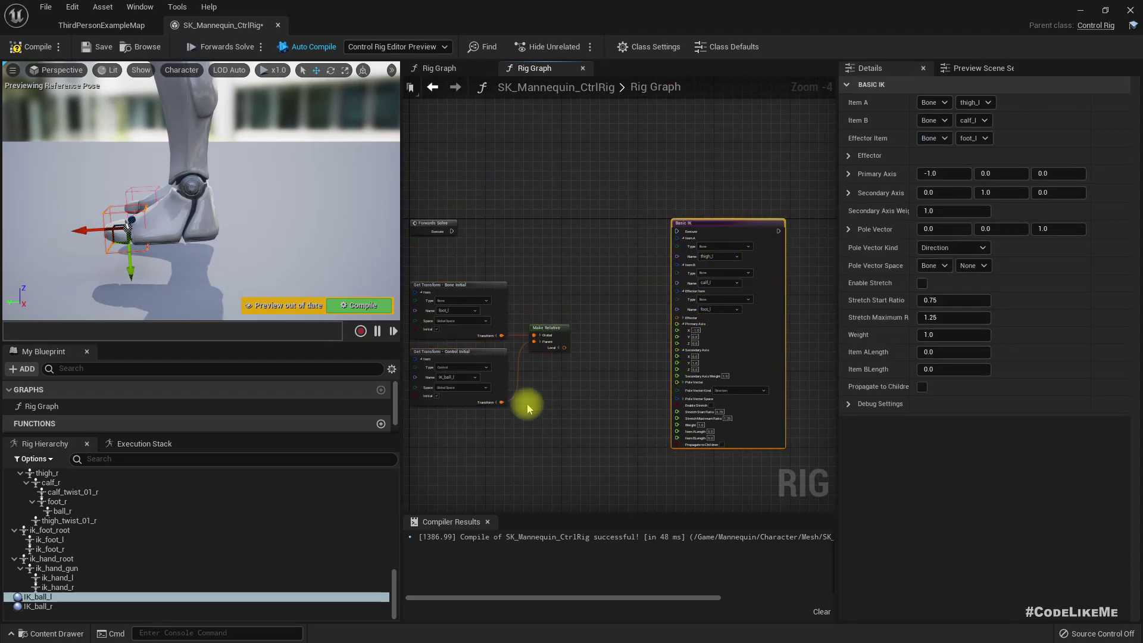
{"action": "scroll", "coordinate": [651, 382], "scroll_direction": "up", "scroll_amount": 4}
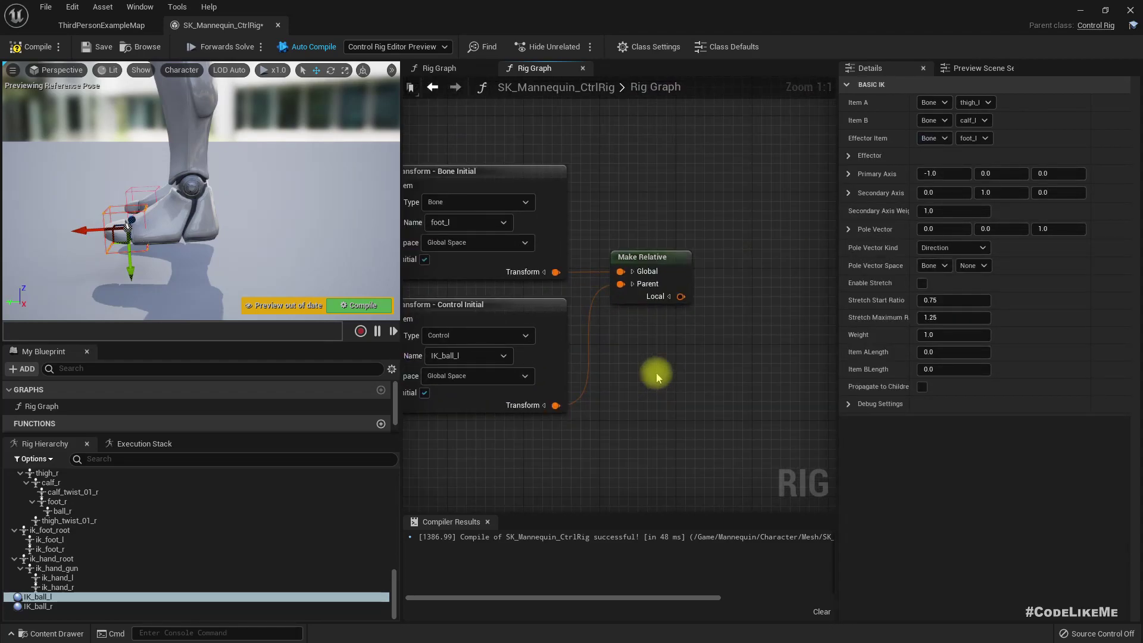
{"action": "right_click_drag", "start_coordinate": [515, 411], "coordinate": [485, 336]}
{"action": "left_click_drag", "start_coordinate": [650, 223], "coordinate": [676, 273]}
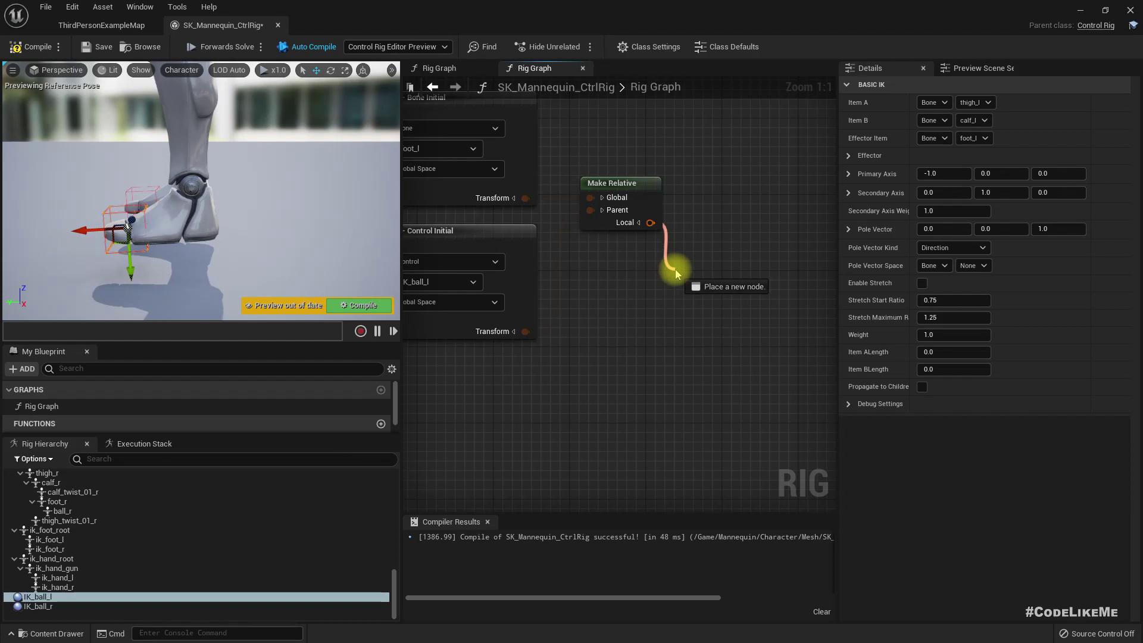
{"action": "left_click_drag", "start_coordinate": [676, 272], "coordinate": [698, 268]}
{"action": "right_click_drag", "start_coordinate": [482, 374], "coordinate": [539, 375]}
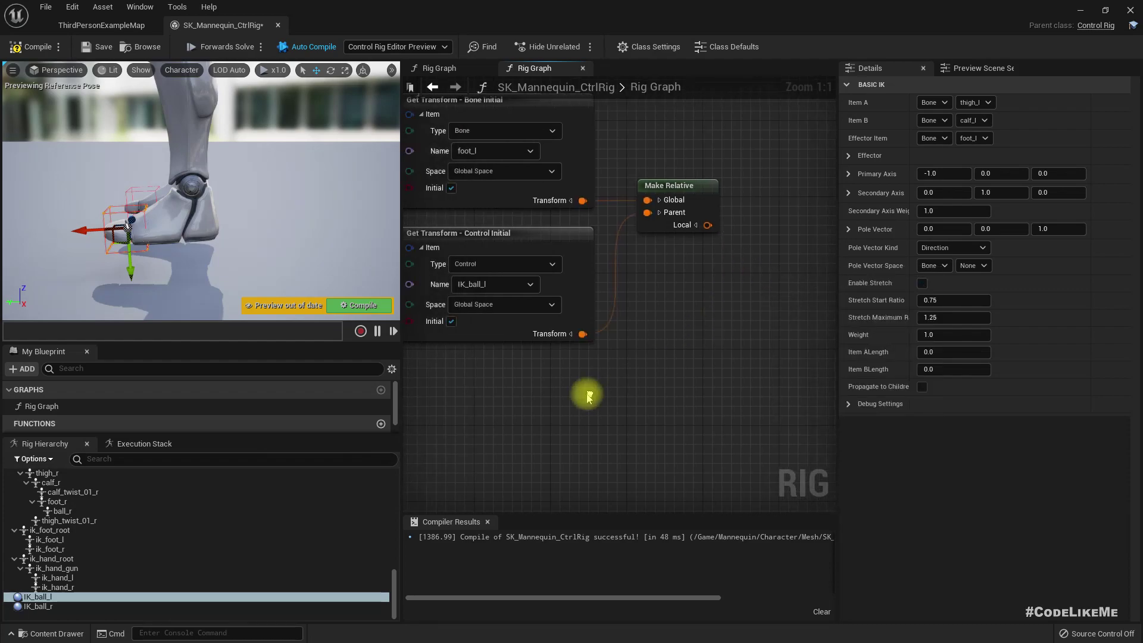
Step: Try raising the IK_ball_l control in the preview, and recompile the rig to reset it
{"action": "right_click_drag", "start_coordinate": [98, 259], "coordinate": [76, 249]}
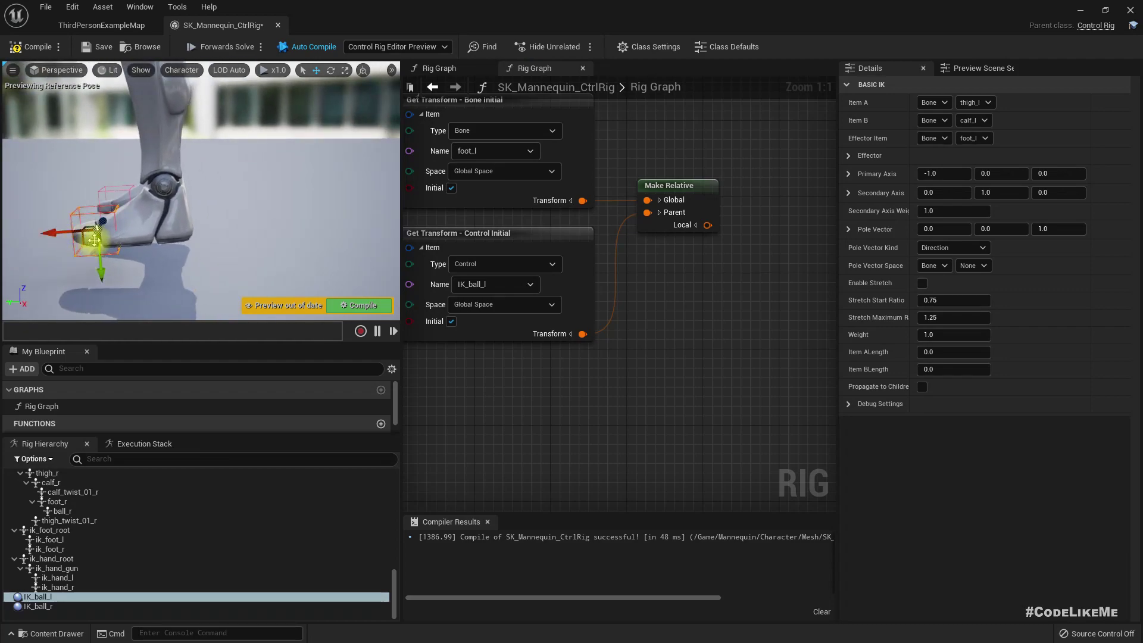
{"action": "left_click_drag", "start_coordinate": [85, 243], "coordinate": [74, 187]}
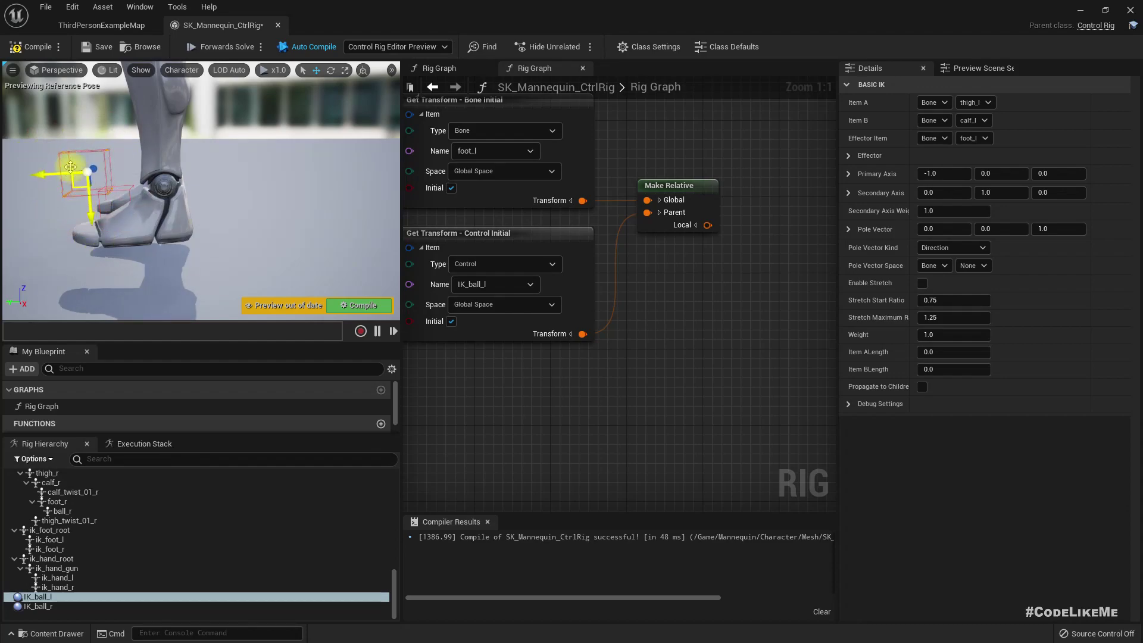
{"action": "key", "text": "ctrl+z"}
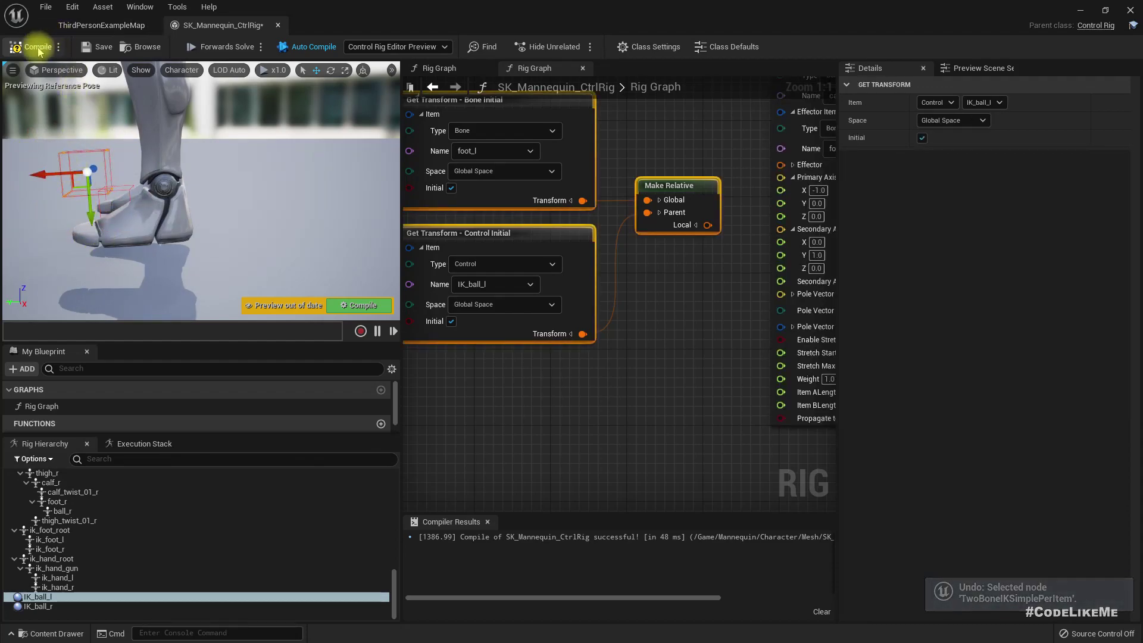
{"action": "key", "text": "ctrl+y"}
{"action": "left_click", "coordinate": [39, 49]}
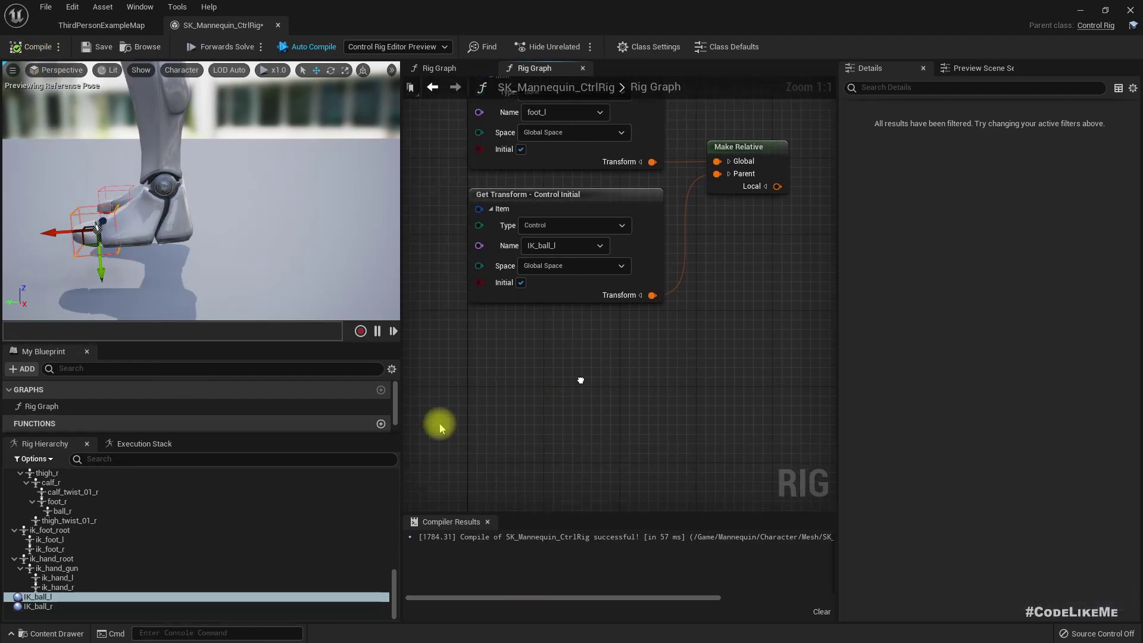
Step: Add another Get Transform node for the IK_ball_l control below the existing ones, leaving its Initial option off
{"action": "left_click_drag", "start_coordinate": [43, 596], "coordinate": [476, 383]}
{"action": "left_click", "coordinate": [526, 414]}
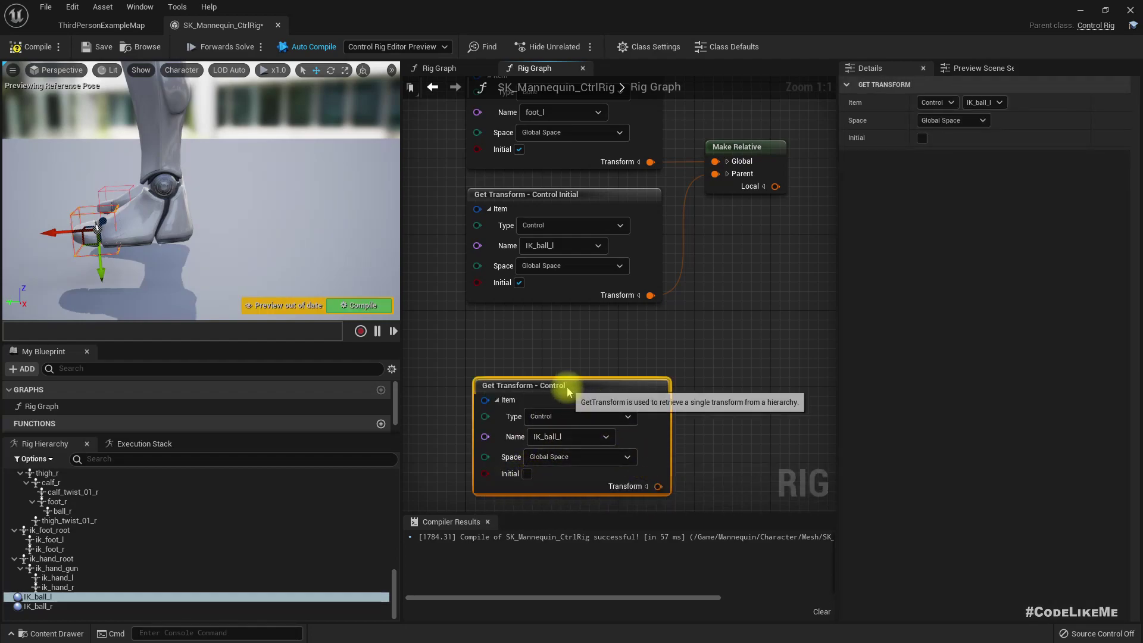
{"action": "left_click_drag", "start_coordinate": [568, 391], "coordinate": [559, 381]}
{"action": "right_click_drag", "start_coordinate": [701, 375], "coordinate": [685, 371]}
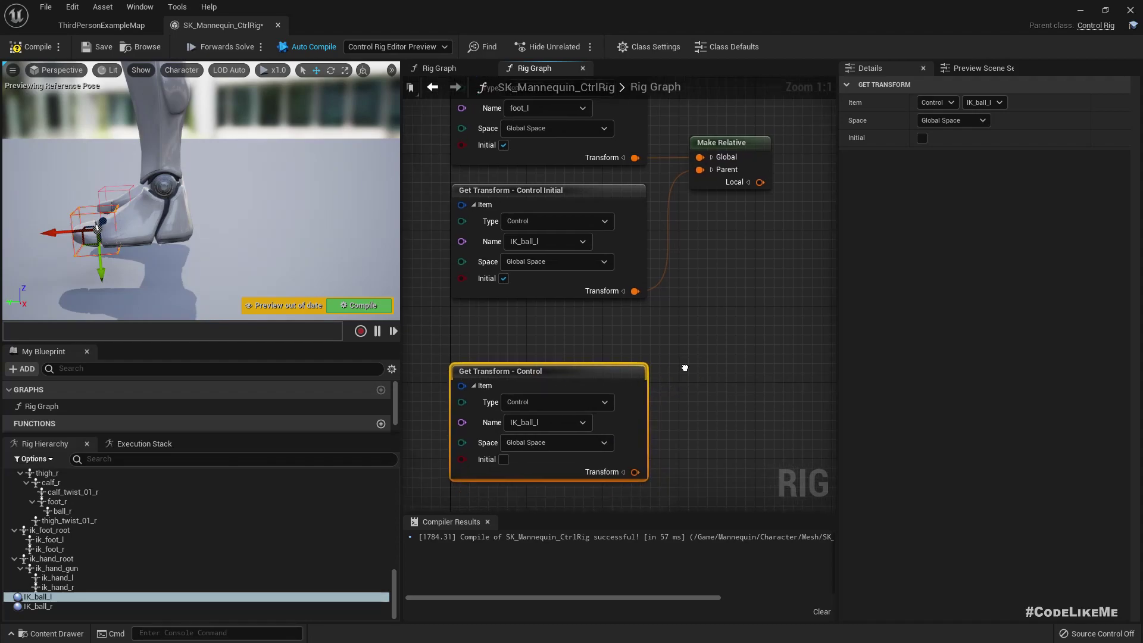
{"action": "right_click_drag", "start_coordinate": [706, 422], "coordinate": [643, 444]}
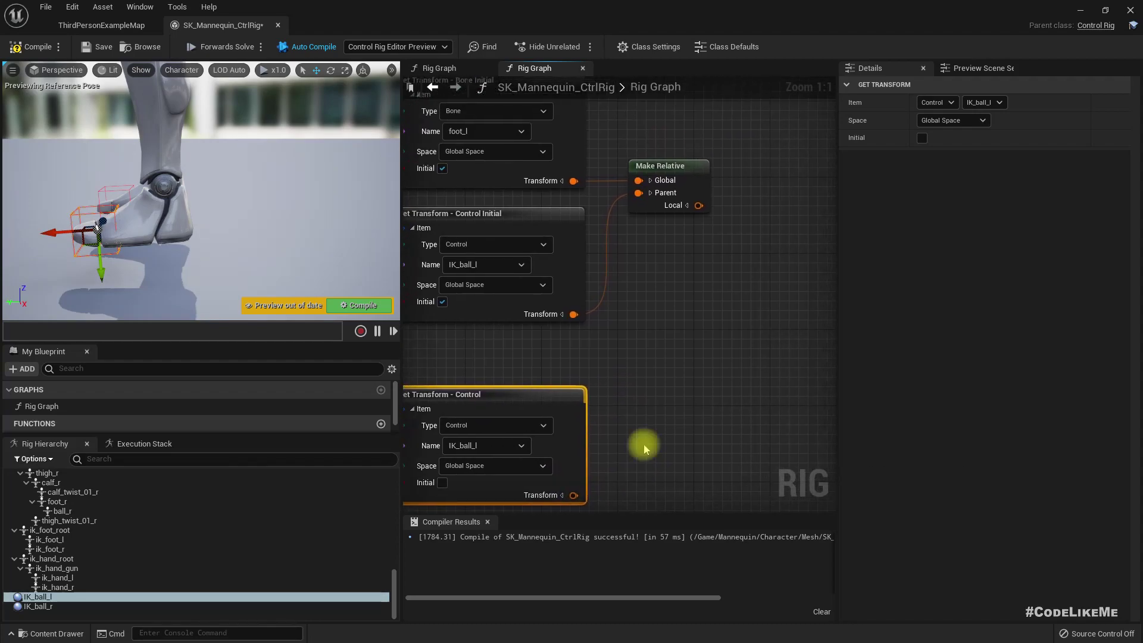
Step: Add a transform Multiply node with Make Relative's Local output as A and the non-initial IK_ball_l transform as B
{"action": "left_click_drag", "start_coordinate": [688, 211], "coordinate": [750, 315]}
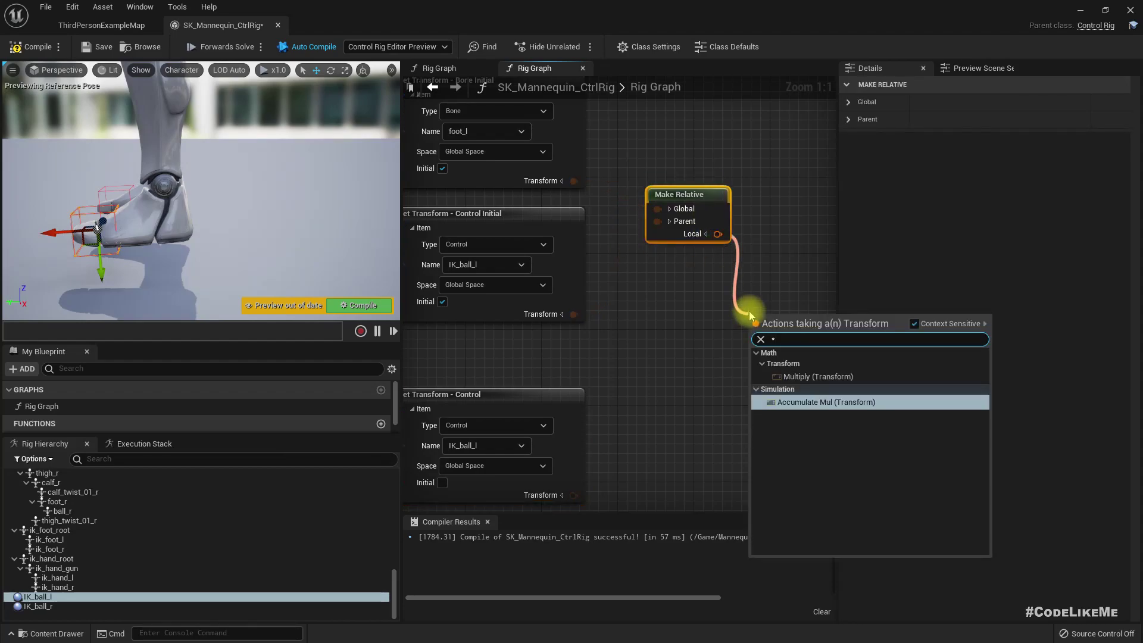
{"action": "type", "text": "*"}
{"action": "key", "text": "Up"}
{"action": "key", "text": "Return"}
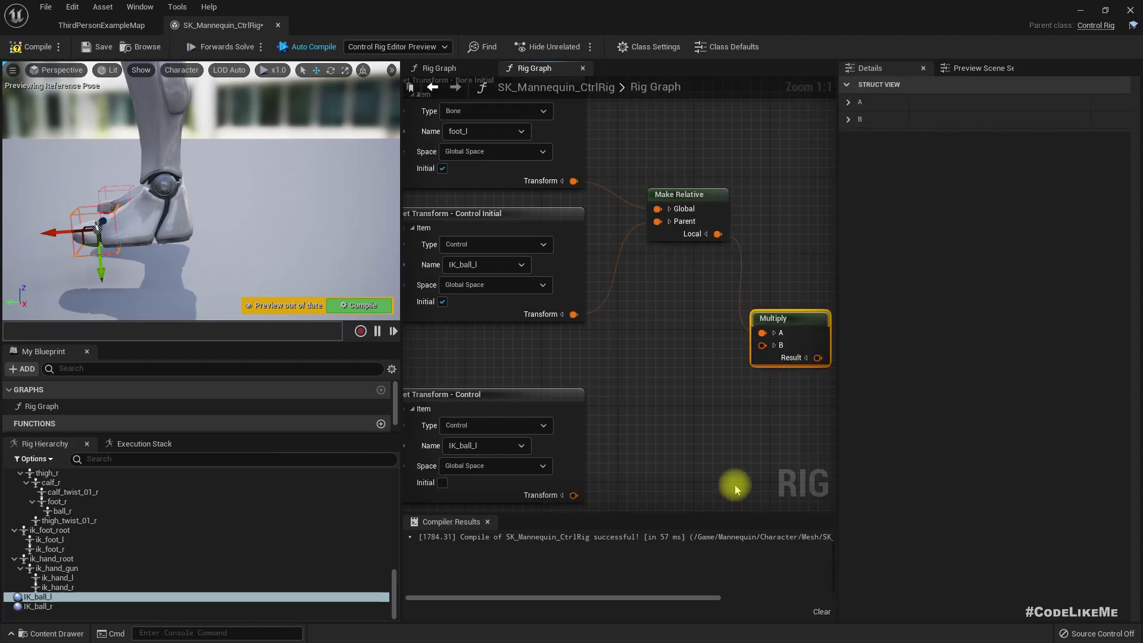
{"action": "right_click_drag", "start_coordinate": [682, 459], "coordinate": [650, 413]}
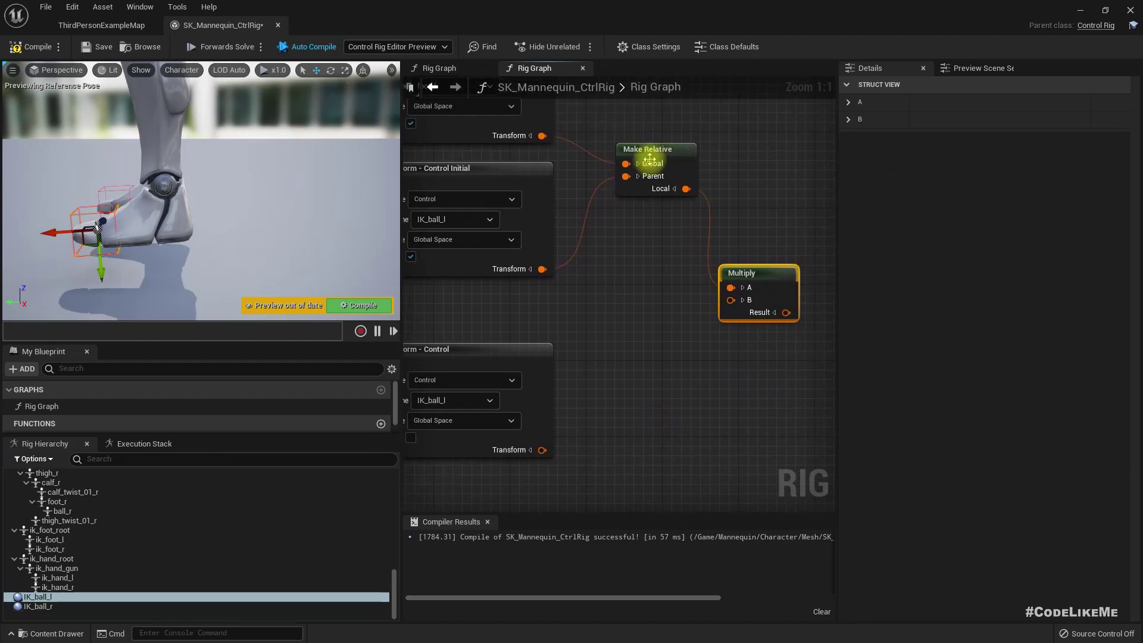
{"action": "left_click_drag", "start_coordinate": [541, 450], "coordinate": [744, 302]}
{"action": "scroll", "coordinate": [601, 387], "scroll_direction": "down", "scroll_amount": 5}
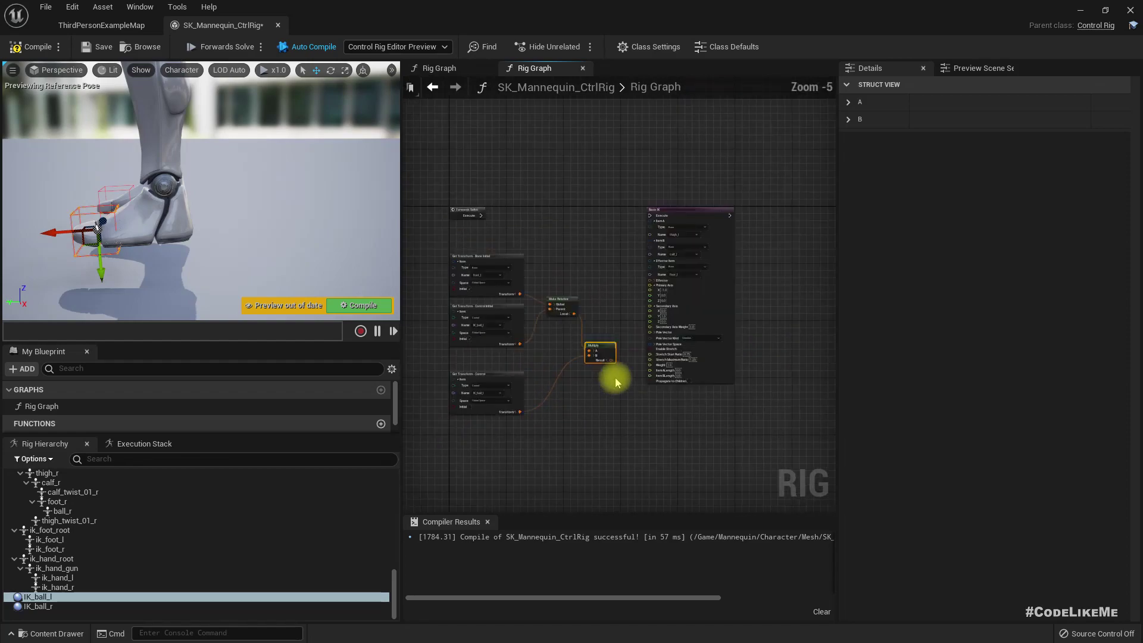
Step: Connect the Multiply node's Result to the Effector input of the Basic IK node
{"action": "scroll", "coordinate": [617, 383], "scroll_direction": "up", "scroll_amount": 3}
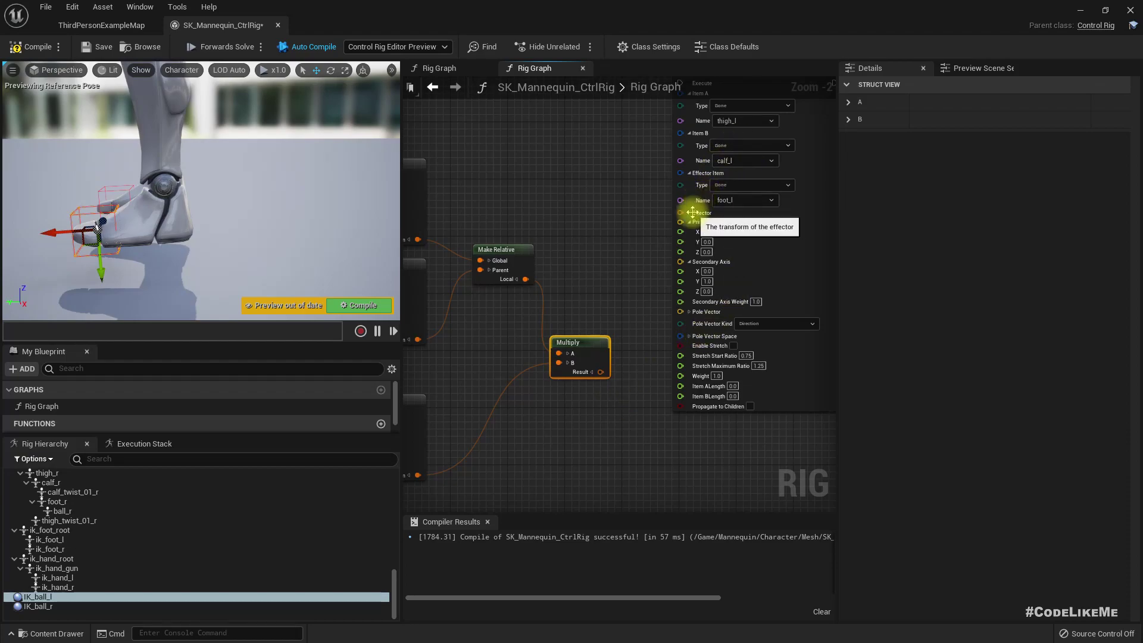
{"action": "right_click_drag", "start_coordinate": [561, 409], "coordinate": [731, 352]}
{"action": "left_click", "coordinate": [448, 321]}
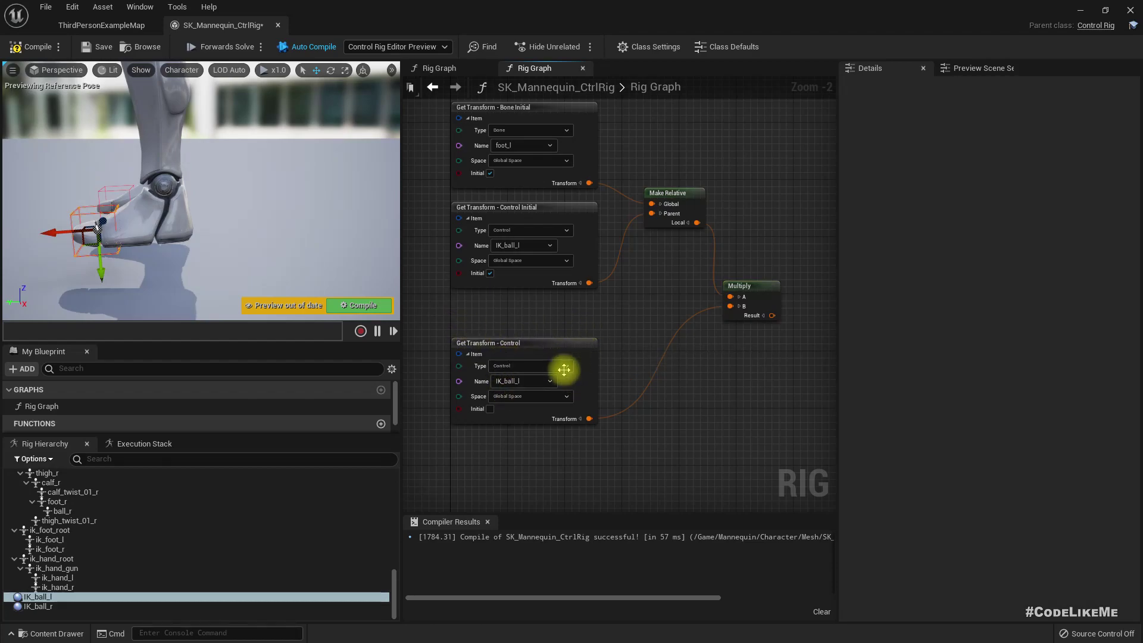
{"action": "right_click_drag", "start_coordinate": [684, 375], "coordinate": [594, 426]}
{"action": "left_click", "coordinate": [555, 386]}
{"action": "left_click_drag", "start_coordinate": [557, 394], "coordinate": [639, 231]}
{"action": "right_click_drag", "start_coordinate": [531, 284], "coordinate": [603, 372]}
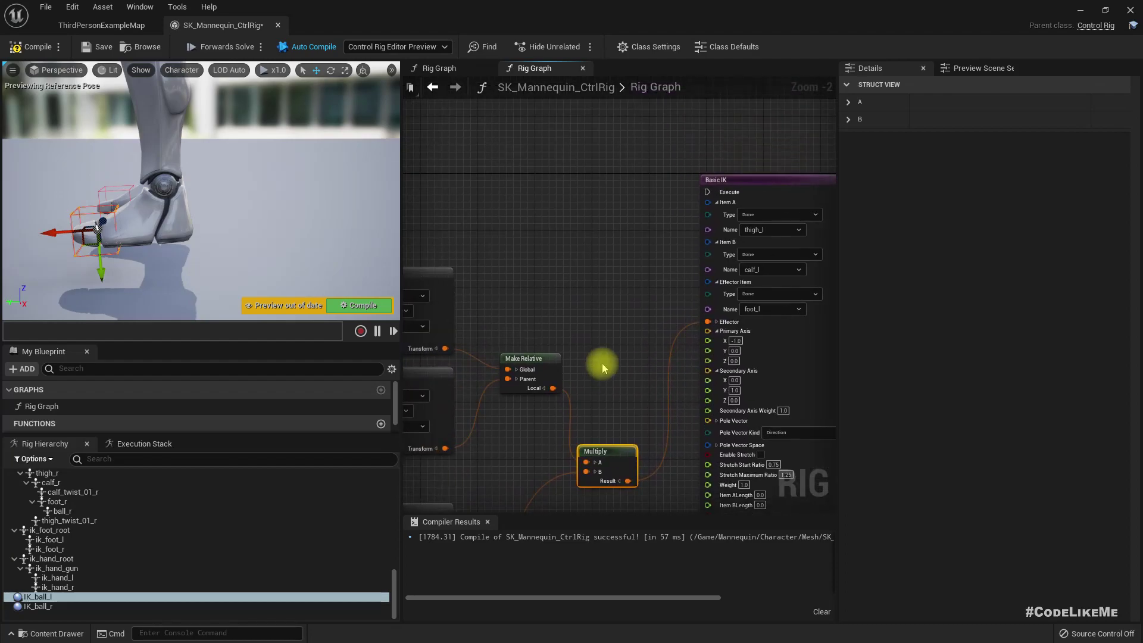
Step: Connect the Forwards Solve execution output to the Execute input of the Basic IK node
{"action": "scroll", "coordinate": [632, 233], "scroll_direction": "down", "scroll_amount": 1}
{"action": "right_click_drag", "start_coordinate": [632, 233], "coordinate": [710, 227]}
{"action": "left_click_drag", "start_coordinate": [477, 191], "coordinate": [767, 198]}
{"action": "right_click_drag", "start_coordinate": [704, 232], "coordinate": [695, 218]}
Step: Compile the rig and test the left leg's IK by moving the IK_ball_l control in the preview
{"action": "scroll", "coordinate": [345, 172], "scroll_direction": "down", "scroll_amount": 5}
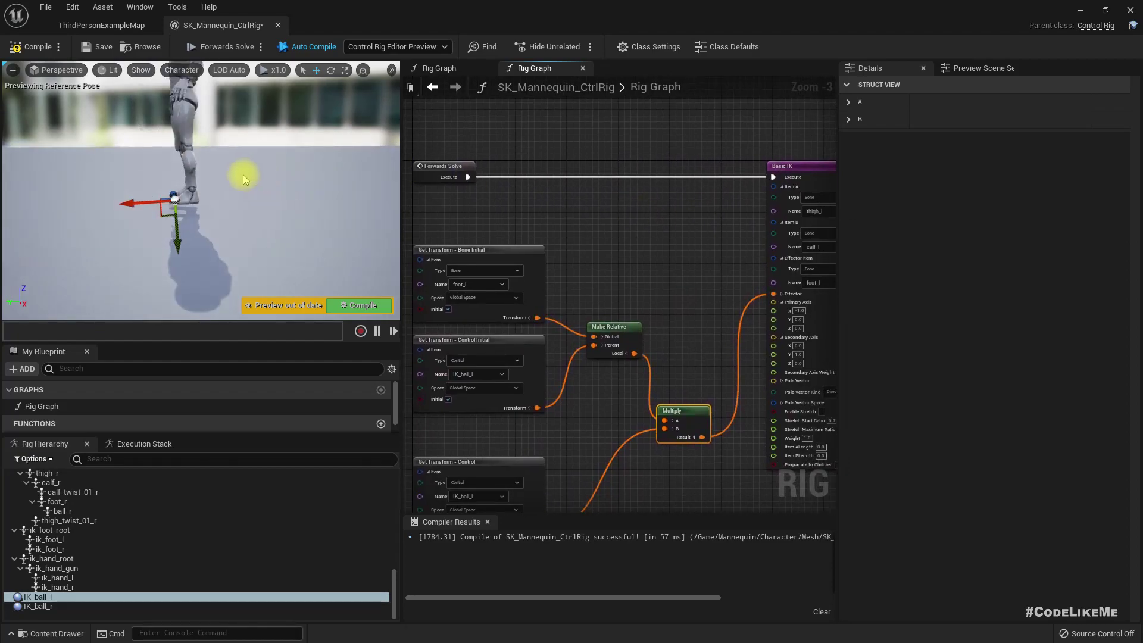
{"action": "right_click_drag", "start_coordinate": [243, 174], "coordinate": [304, 178]}
{"action": "left_click", "coordinate": [326, 306]}
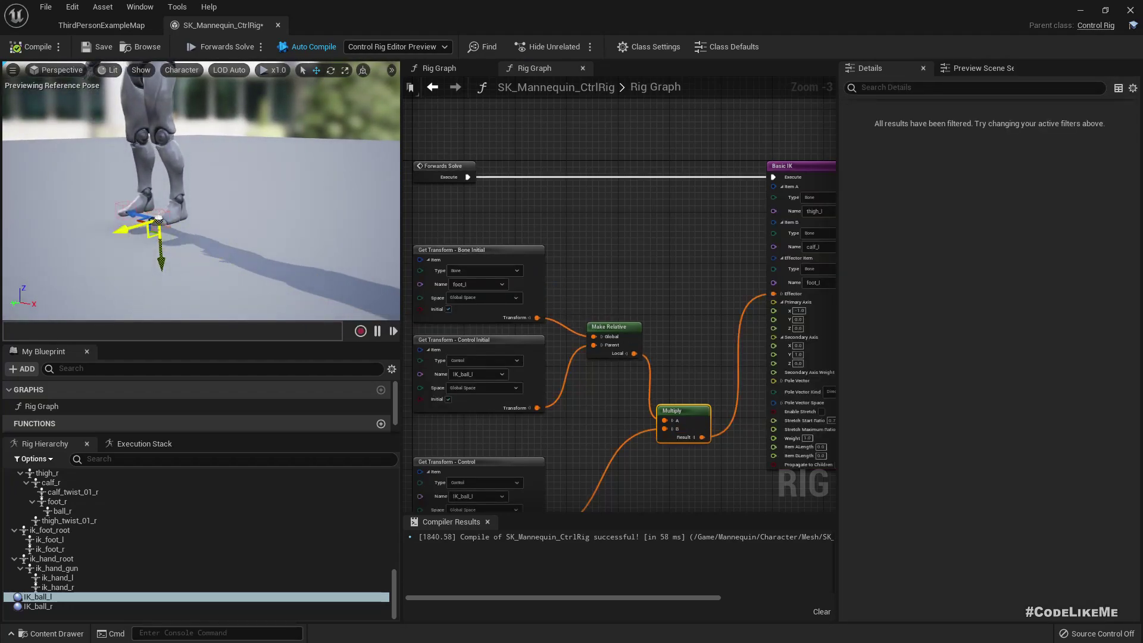
{"action": "mouse_move", "coordinate": [158, 220]}
{"action": "left_mouse_down"}
{"action": "mouse_move", "coordinate": [95, 237]}
{"action": "mouse_move", "coordinate": [190, 195]}
{"action": "mouse_move", "coordinate": [109, 234]}
{"action": "mouse_move", "coordinate": [98, 220]}
{"action": "mouse_move", "coordinate": [166, 209]}
{"action": "mouse_move", "coordinate": [154, 225]}
{"action": "mouse_move", "coordinate": [167, 228]}
{"action": "left_mouse_up"}
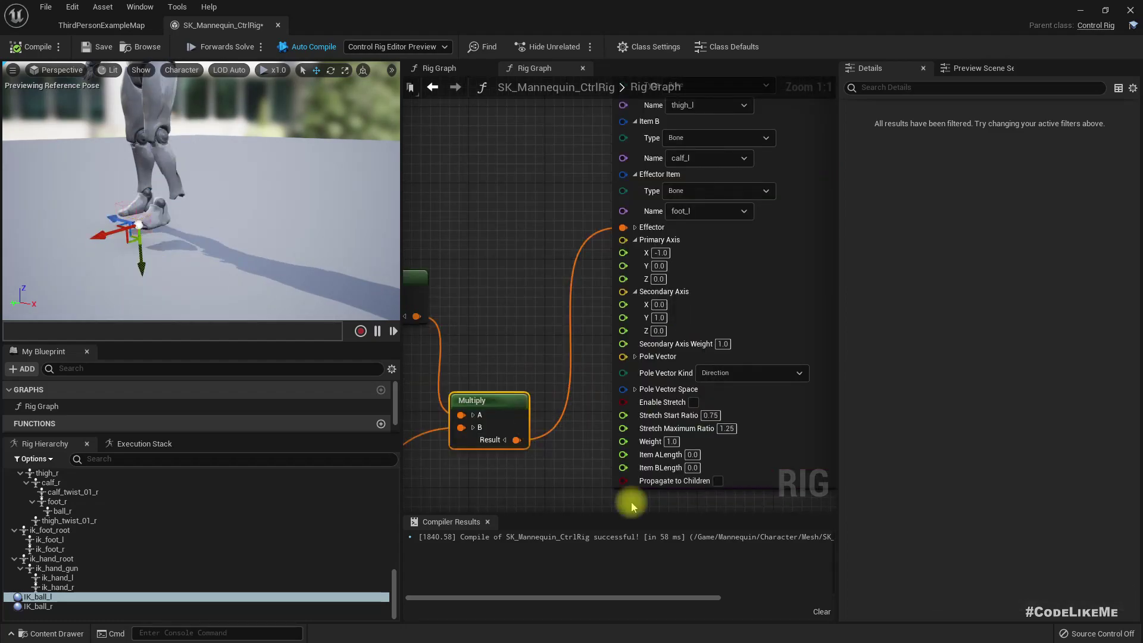
Step: Enable Propagate to Children on the Basic IK node and test the left foot by moving the IK_ball_l control
{"action": "left_click", "coordinate": [717, 481]}
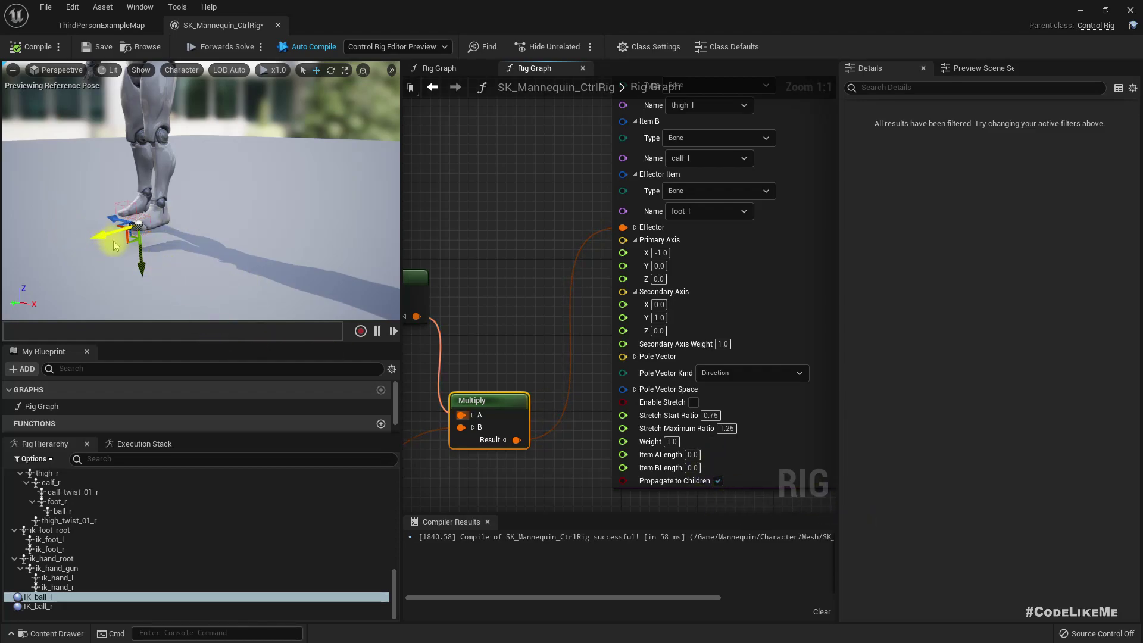
{"action": "left_click_drag", "start_coordinate": [107, 239], "coordinate": [137, 225]}
{"action": "scroll", "coordinate": [137, 123], "scroll_direction": "up", "scroll_amount": 5}
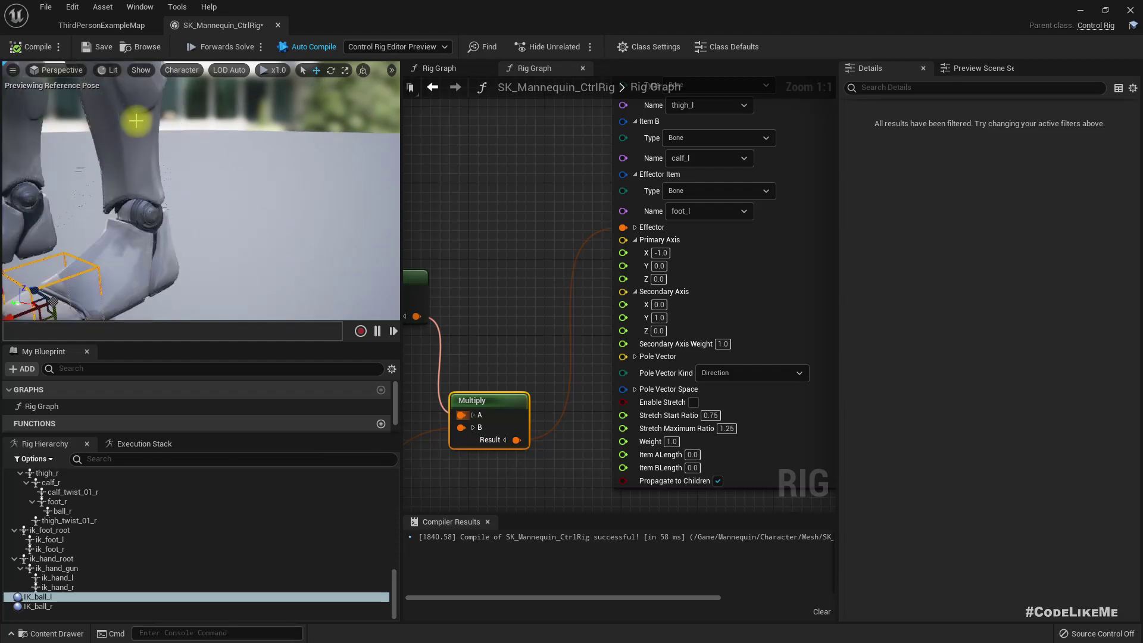
{"action": "right_click_drag", "start_coordinate": [181, 153], "coordinate": [180, 194]}
{"action": "scroll", "coordinate": [177, 172], "scroll_direction": "down", "scroll_amount": 5}
{"action": "mouse_move", "coordinate": [143, 261]}
{"action": "left_mouse_down"}
{"action": "mouse_move", "coordinate": [198, 253]}
{"action": "mouse_move", "coordinate": [130, 275]}
{"action": "mouse_move", "coordinate": [185, 265]}
{"action": "mouse_move", "coordinate": [157, 274]}
{"action": "left_mouse_up"}
{"action": "right_click_drag", "start_coordinate": [157, 274], "coordinate": [159, 271]}
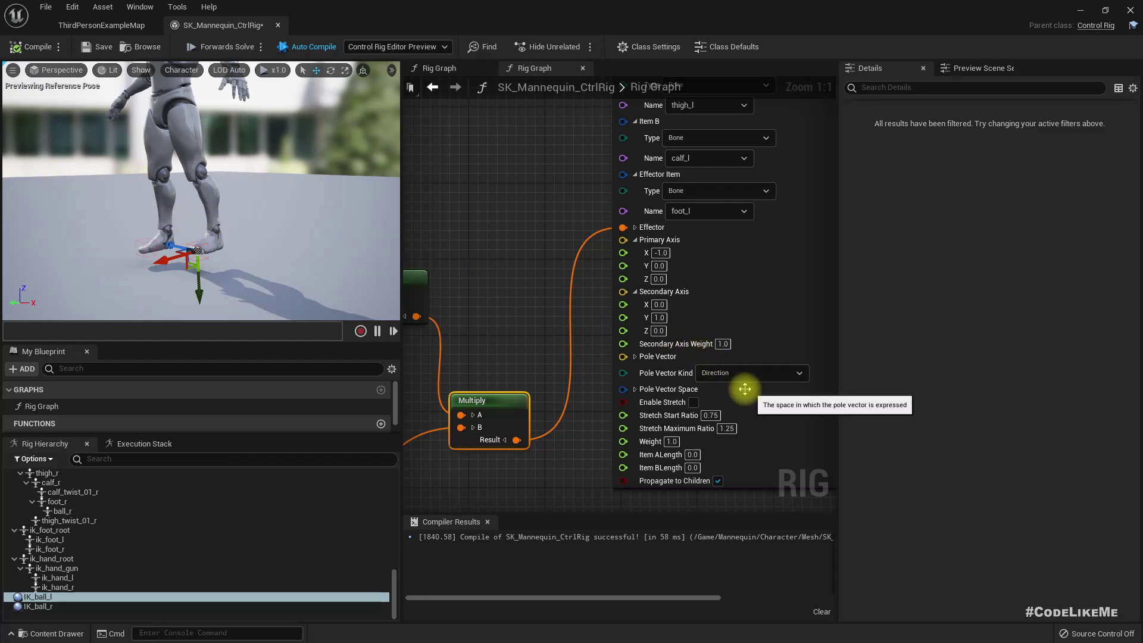
Step: Set the Basic IK node's Pole Vector Kind to Location and create a new root-level control named PV_l
{"action": "left_click", "coordinate": [718, 373]}
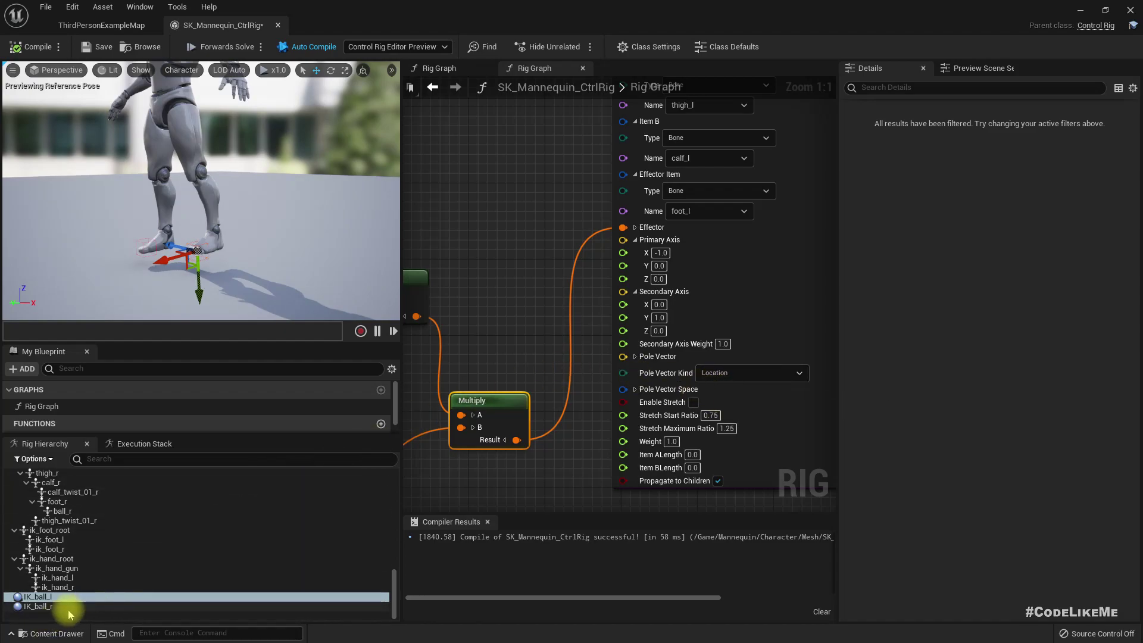
{"action": "left_click", "coordinate": [49, 597]}
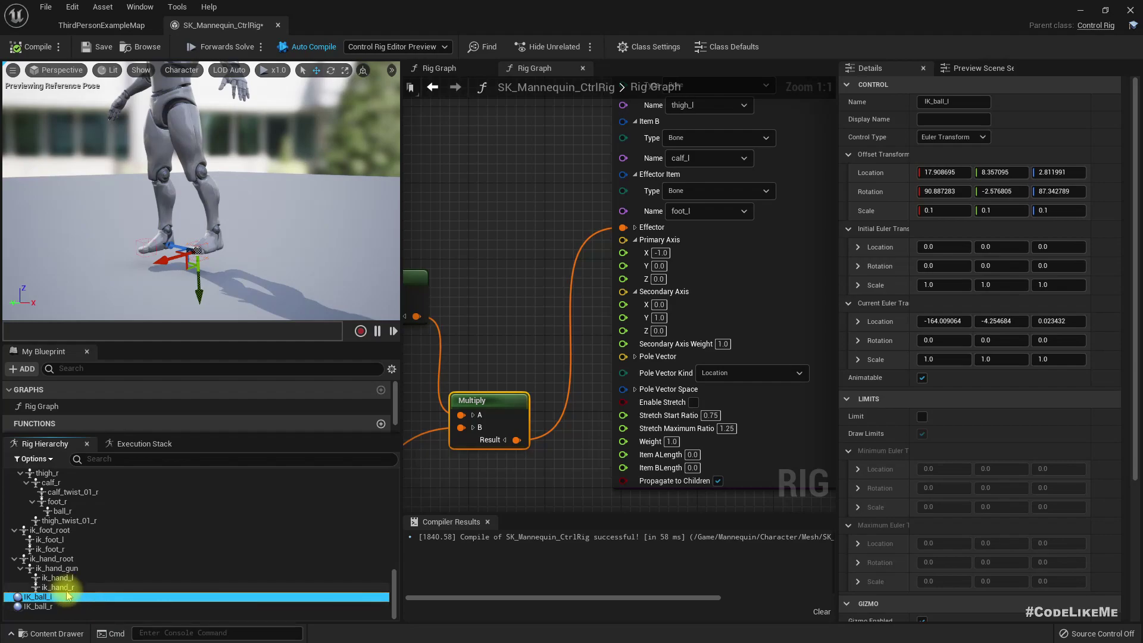
{"action": "right_click", "coordinate": [86, 618]}
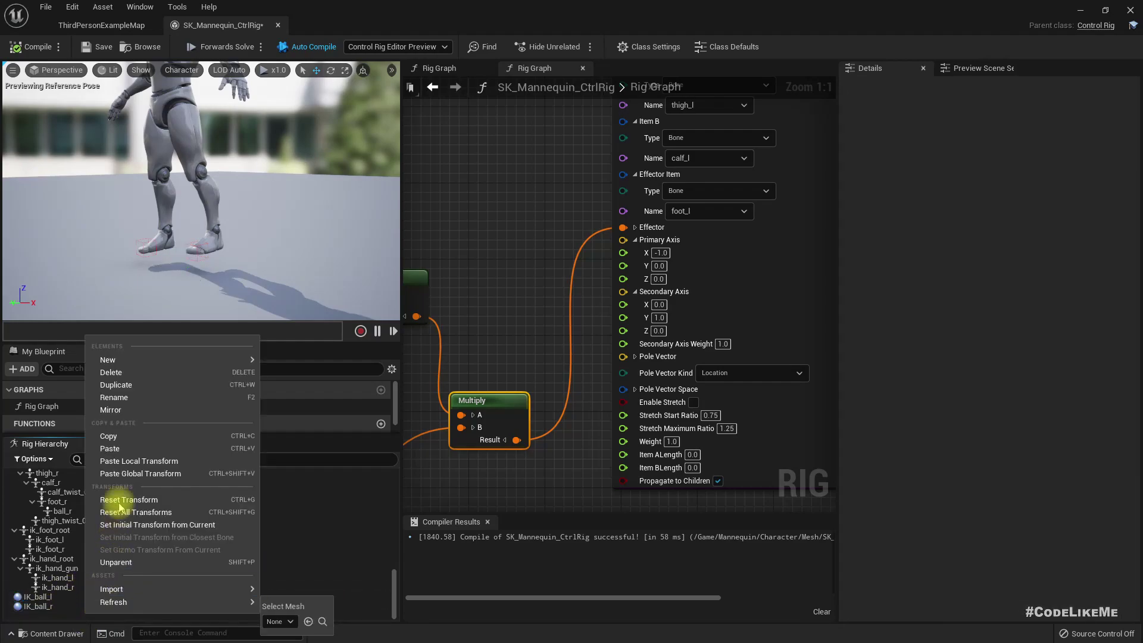
{"action": "mouse_move", "coordinate": [143, 361]}
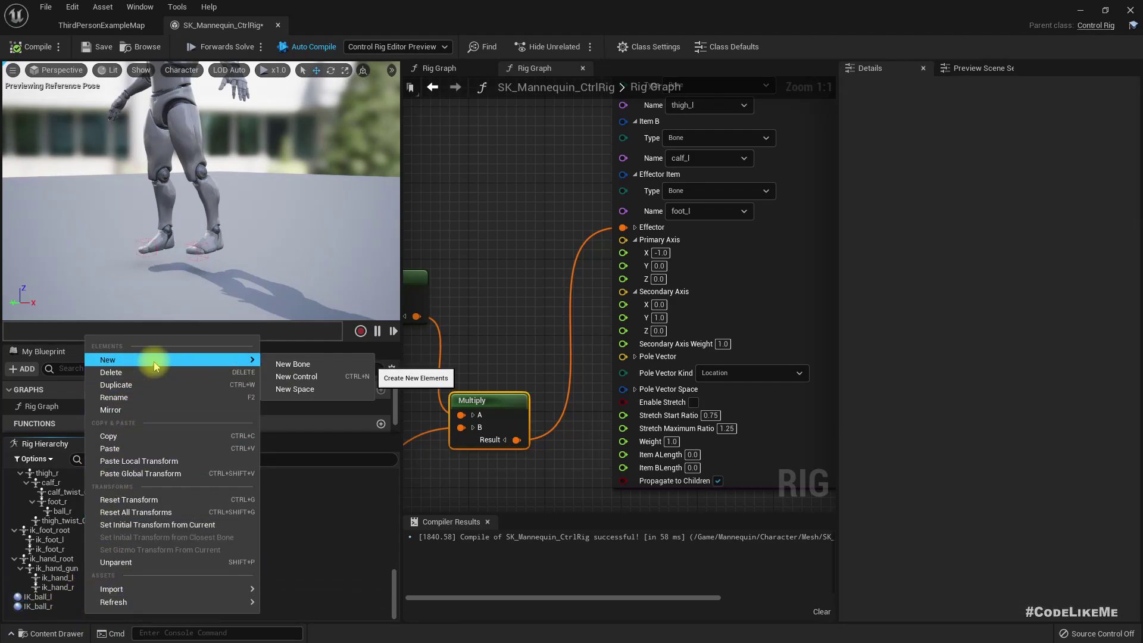
{"action": "left_click", "coordinate": [304, 374]}
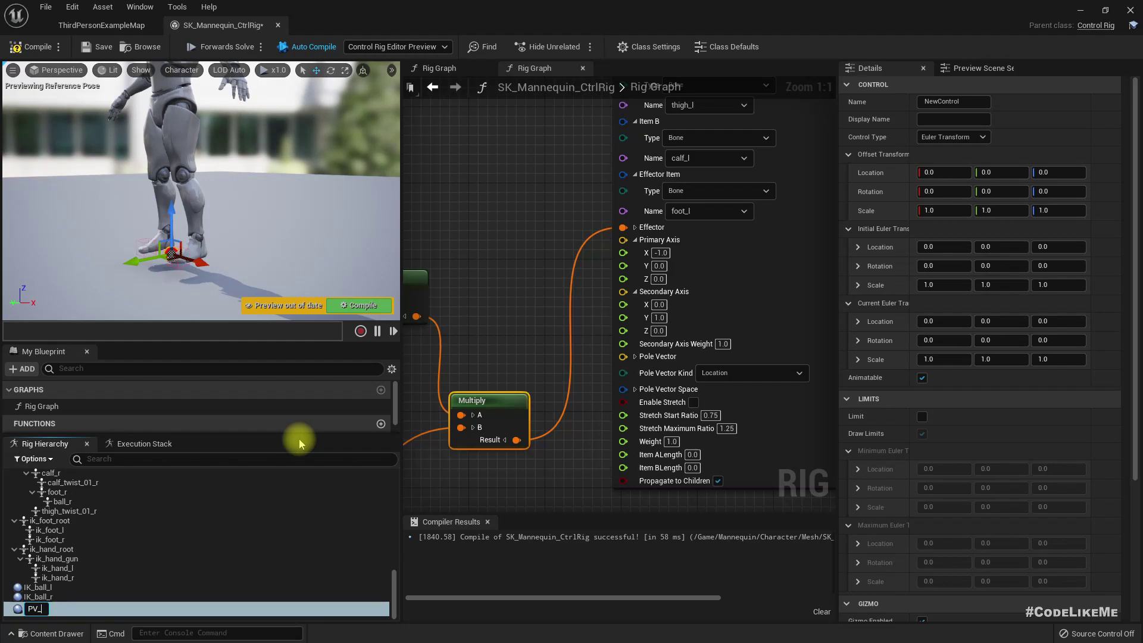
{"action": "type", "text": "PV_l"}
{"action": "key", "text": "Return"}
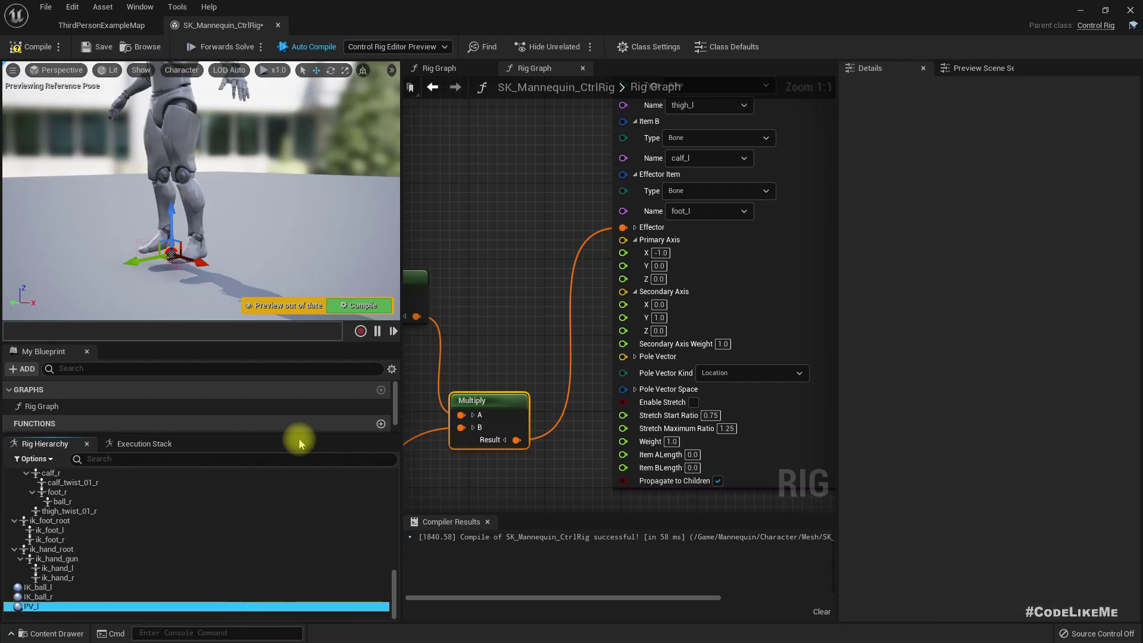
Step: In the Right orthographic view, raise the PV_l control to knee height beside the left knee
{"action": "right_click_drag", "start_coordinate": [275, 241], "coordinate": [277, 234]}
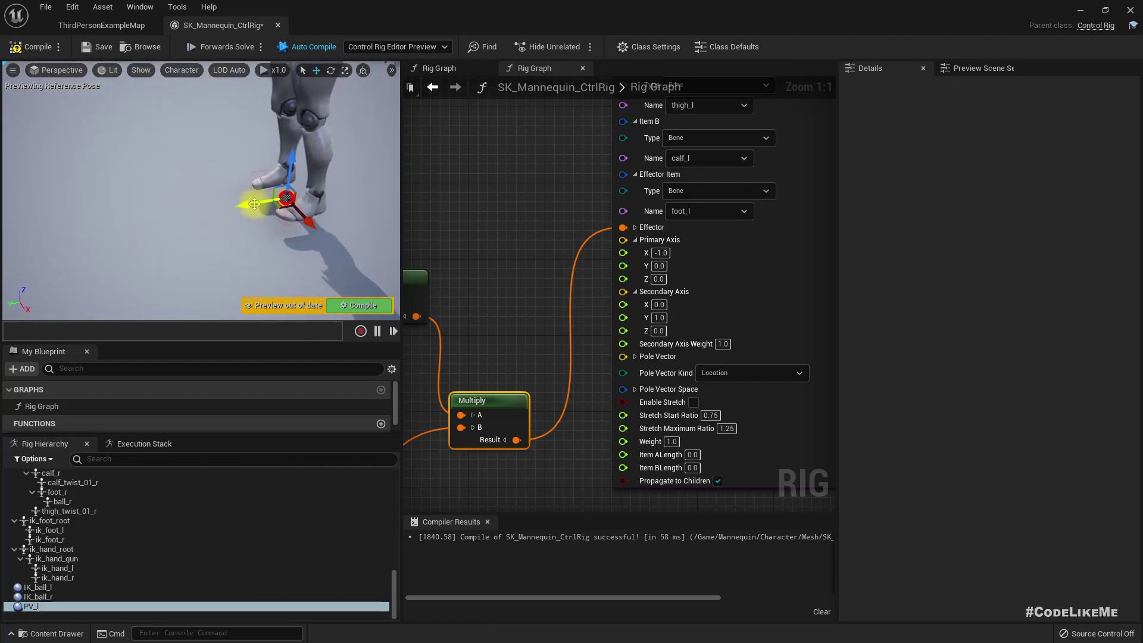
{"action": "left_click", "coordinate": [62, 70]}
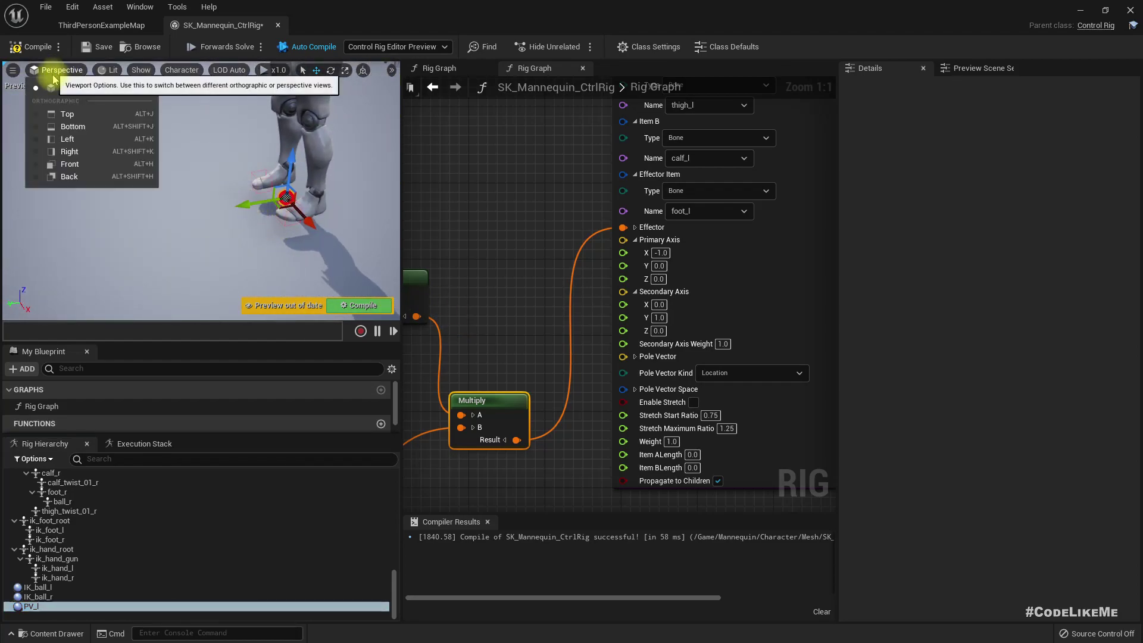
{"action": "left_click", "coordinate": [71, 152]}
{"action": "scroll", "coordinate": [241, 214], "scroll_direction": "down", "scroll_amount": 5}
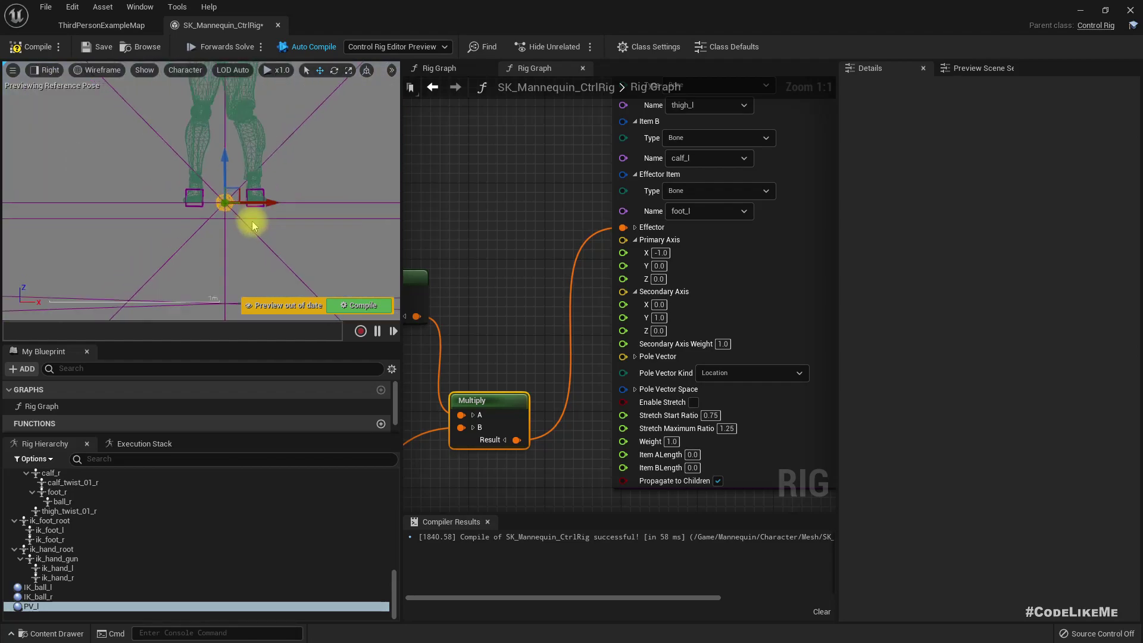
{"action": "scroll", "coordinate": [229, 274], "scroll_direction": "up", "scroll_amount": 2}
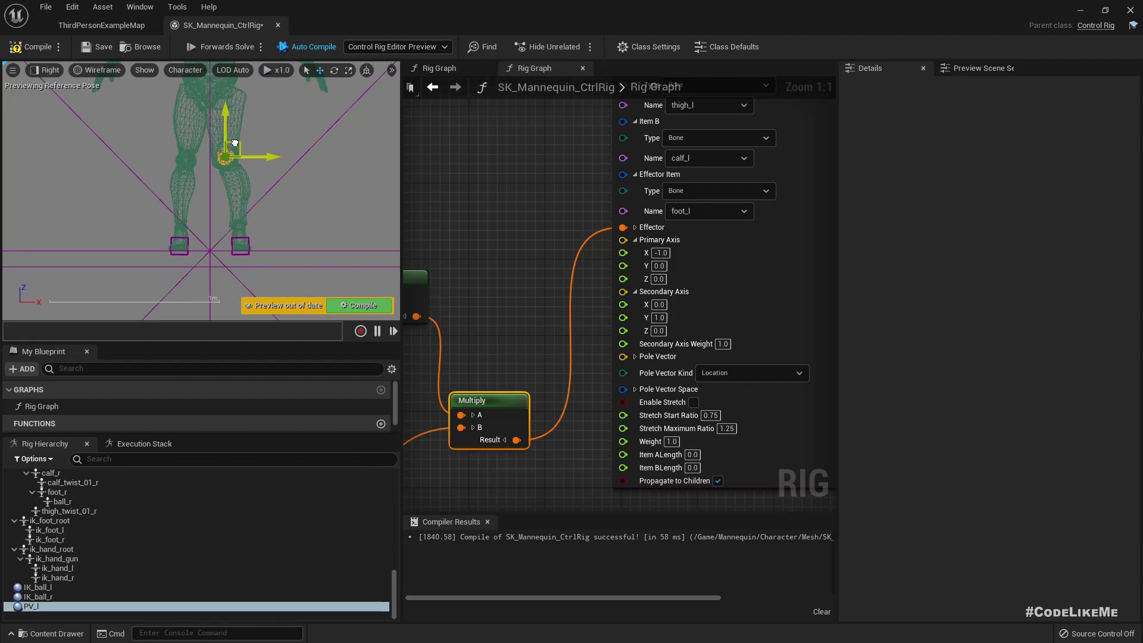
Step: In the Front orthographic view, move the PV_l control out in front of the knee, and return to Perspective view
{"action": "left_click", "coordinate": [45, 70]}
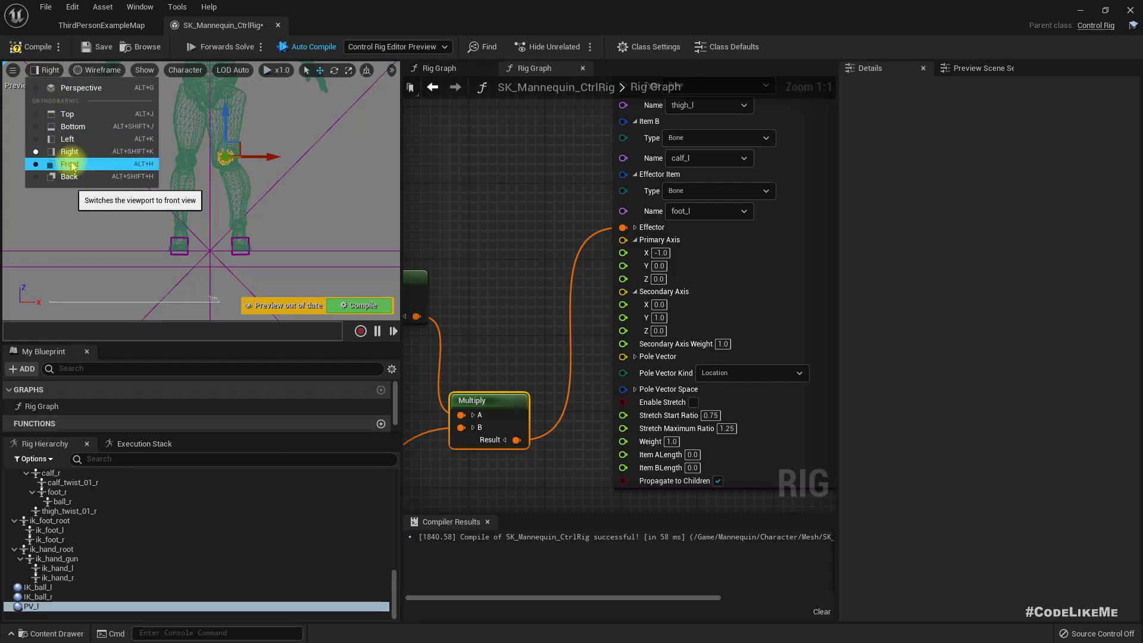
{"action": "left_click", "coordinate": [69, 165]}
{"action": "scroll", "coordinate": [250, 212], "scroll_direction": "down", "scroll_amount": 4}
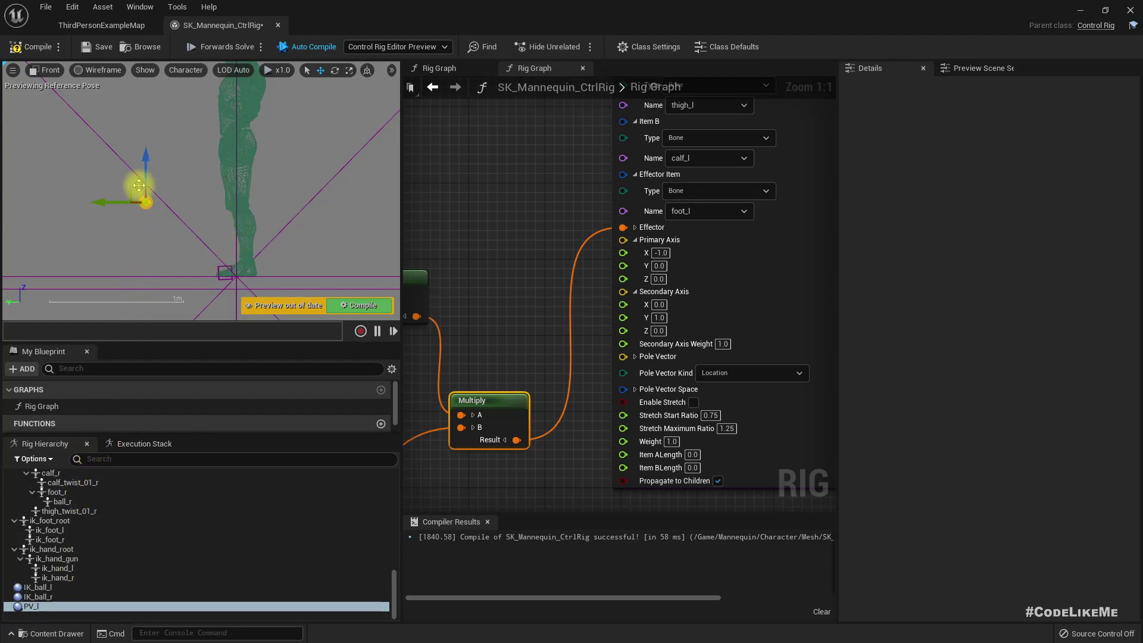
{"action": "left_click", "coordinate": [44, 70]}
{"action": "left_click", "coordinate": [63, 84]}
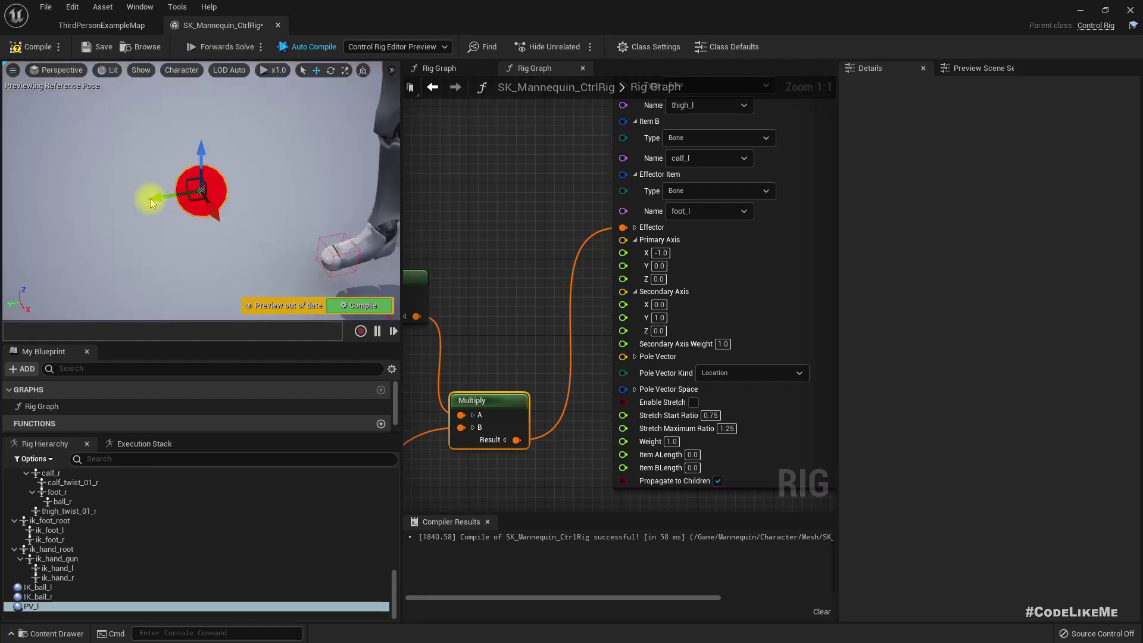
Step: Set the PV_l control's initial transform from its current position and check its placement around the legs
{"action": "right_click", "coordinate": [198, 188]}
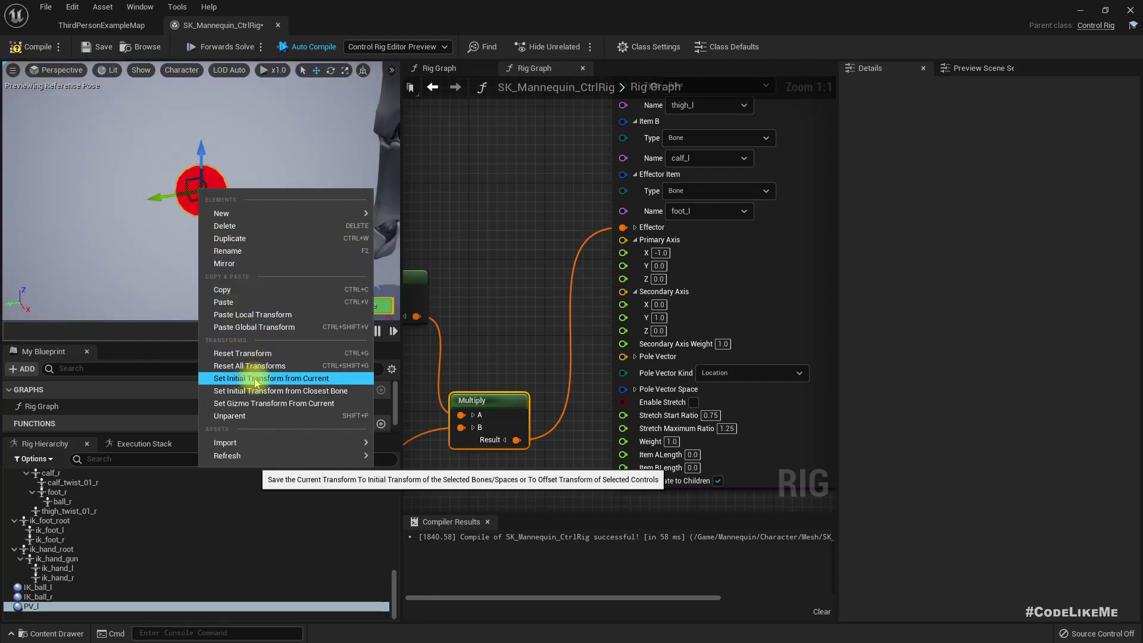
{"action": "left_click", "coordinate": [284, 379]}
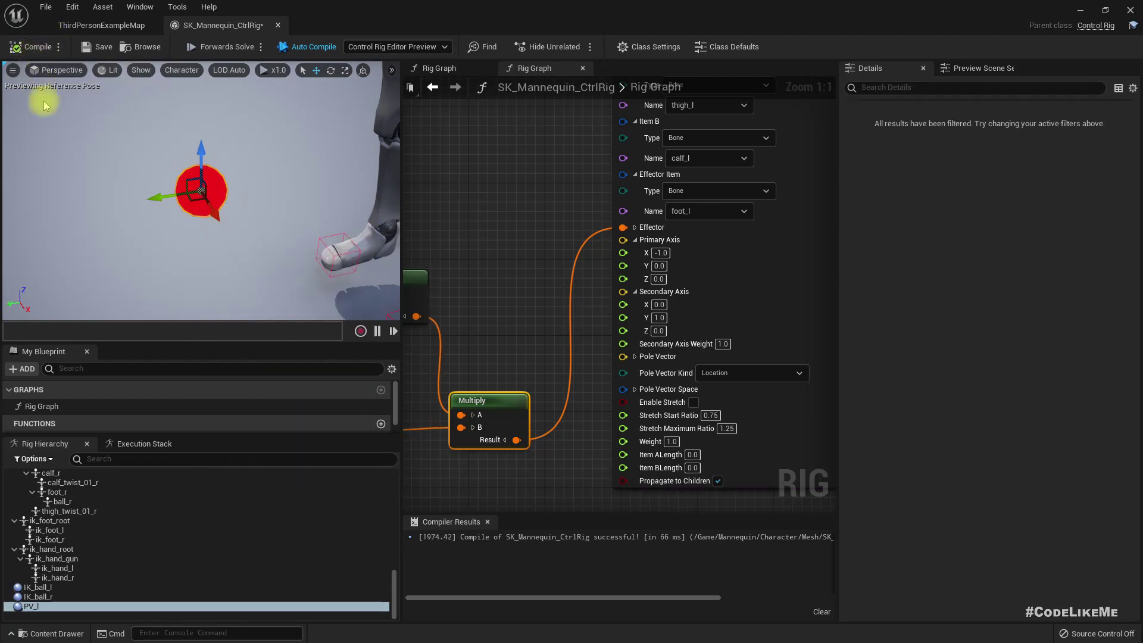
{"action": "right_click_drag", "start_coordinate": [246, 204], "coordinate": [352, 247]}
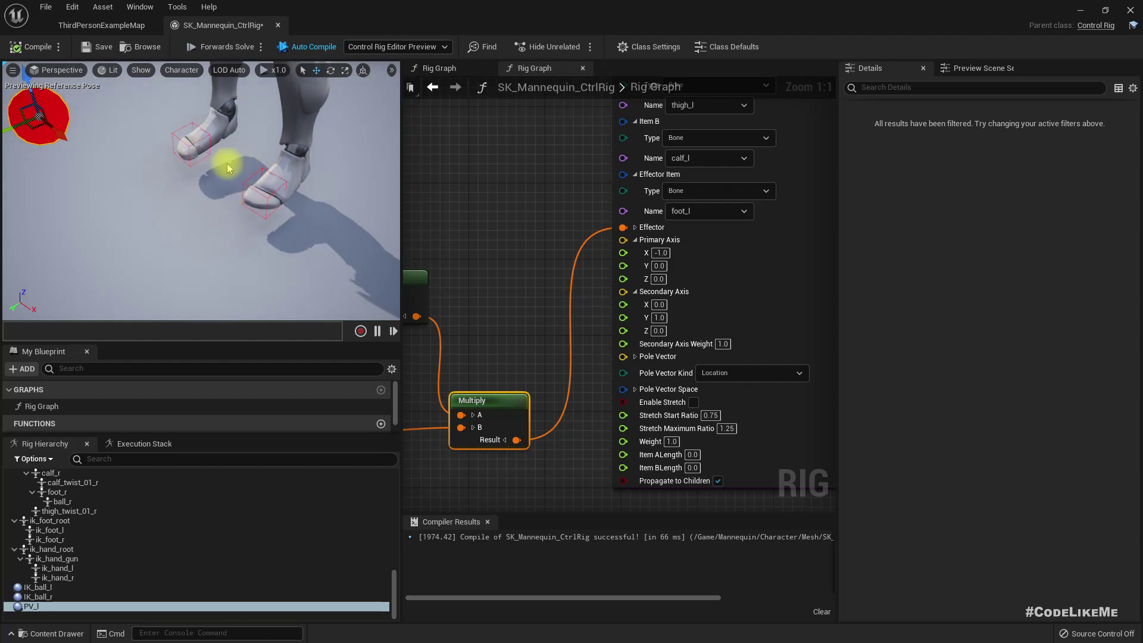
{"action": "right_click_drag", "start_coordinate": [227, 166], "coordinate": [302, 155]}
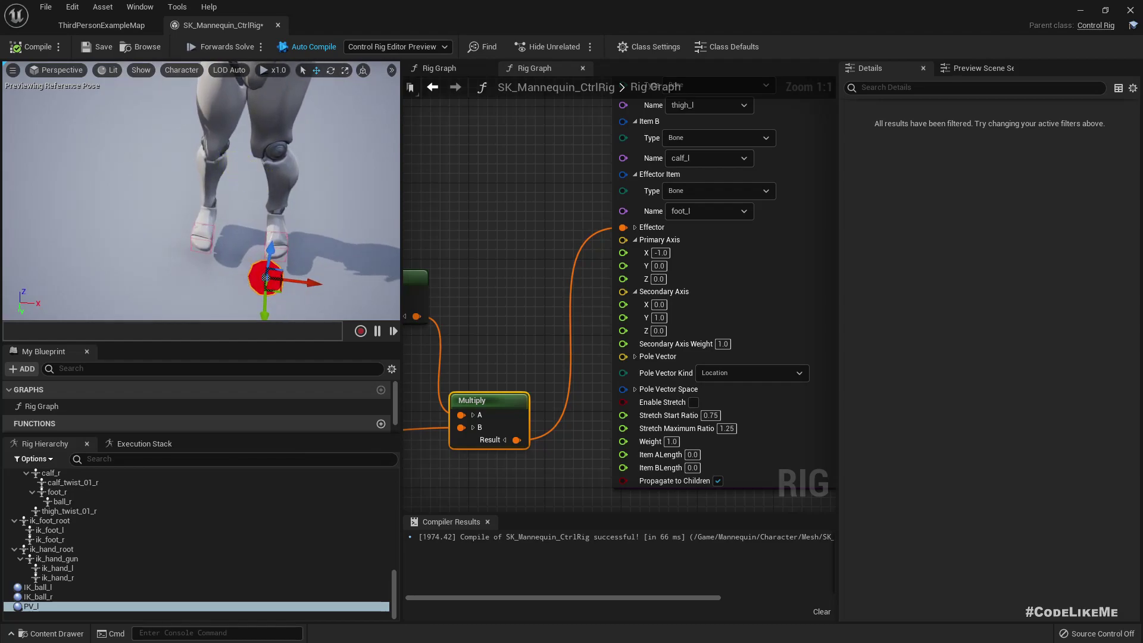
{"action": "right_click_drag", "start_coordinate": [232, 185], "coordinate": [262, 183]}
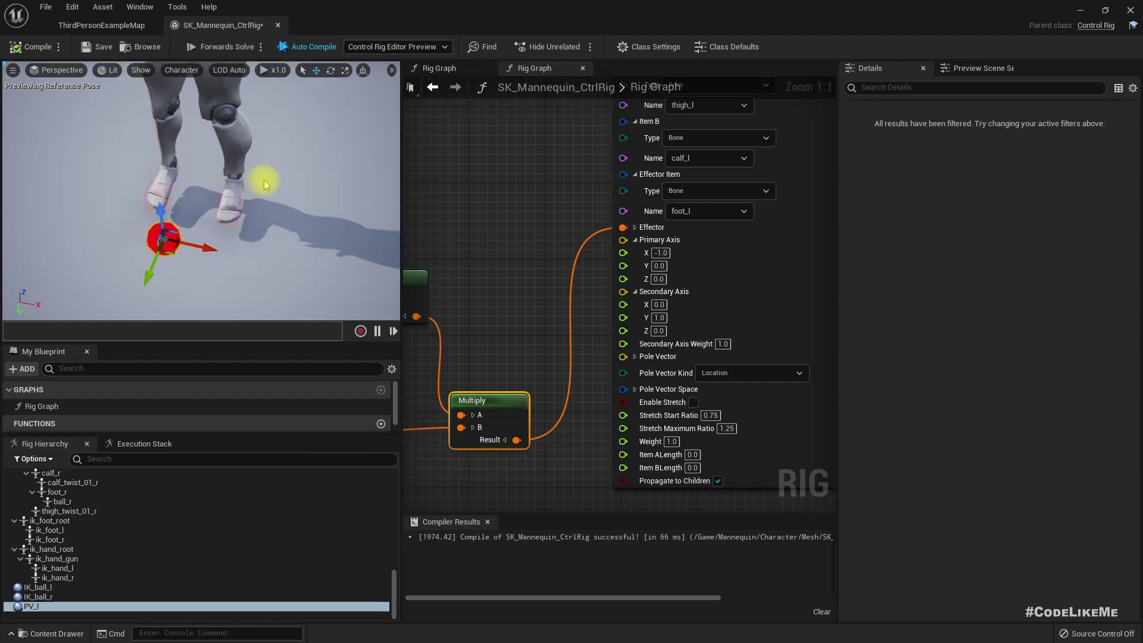
Step: Add a Get Transform node for the PV_l control and place it below the IK_ball_l Get Transform node
{"action": "right_click_drag", "start_coordinate": [478, 491], "coordinate": [533, 418]}
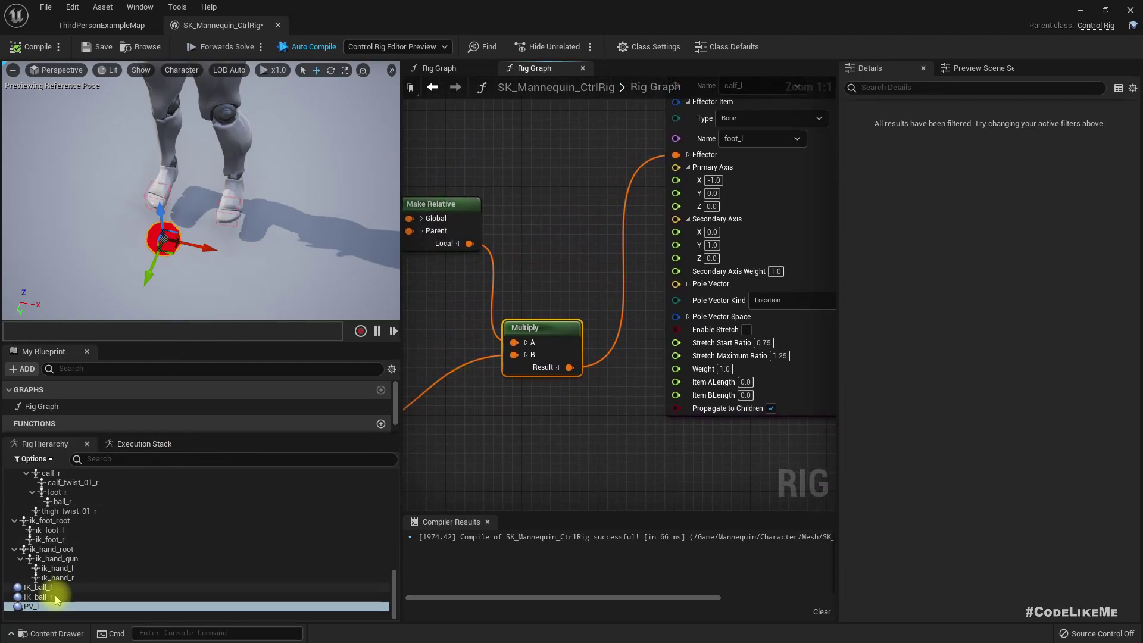
{"action": "left_click_drag", "start_coordinate": [43, 613], "coordinate": [493, 426]}
{"action": "left_click", "coordinate": [516, 451]}
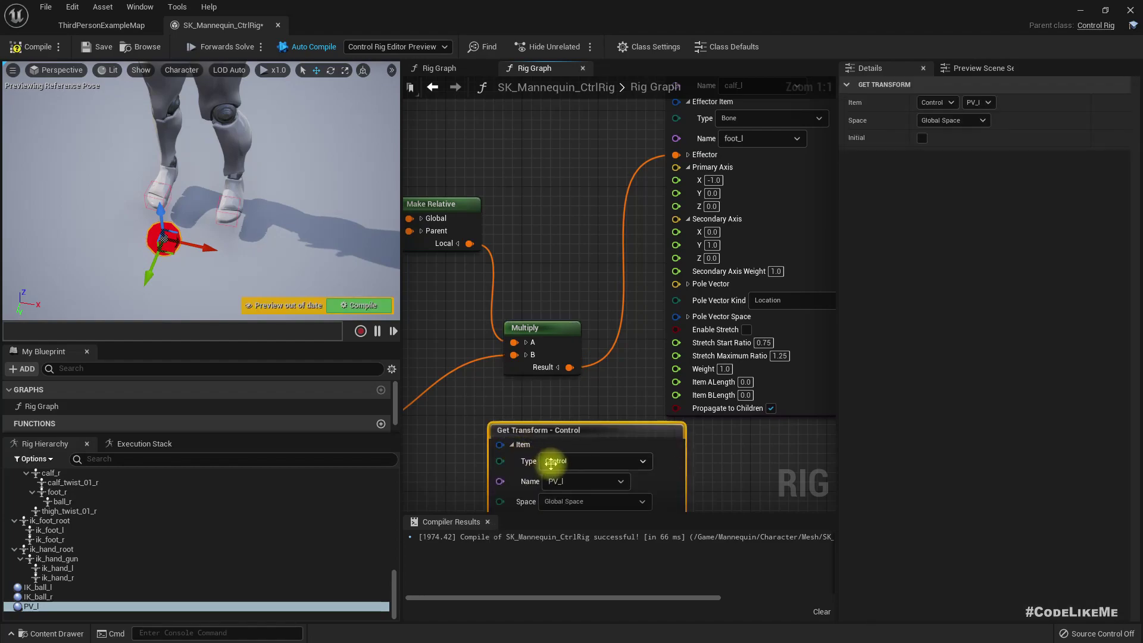
{"action": "right_click_drag", "start_coordinate": [534, 407], "coordinate": [628, 260]}
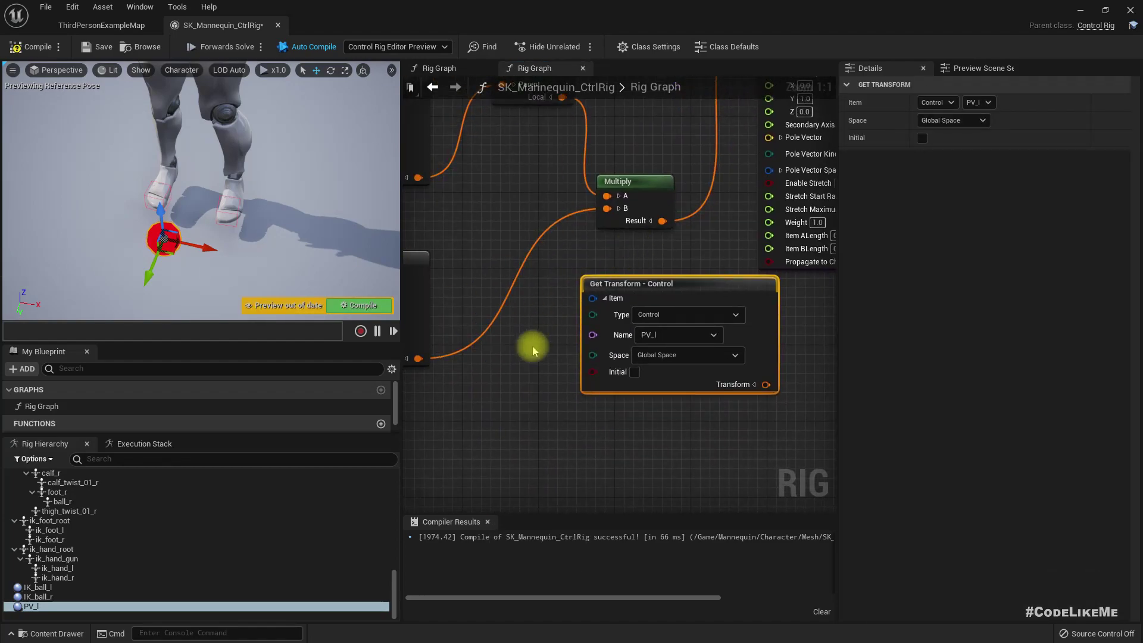
{"action": "scroll", "coordinate": [485, 446], "scroll_direction": "down", "scroll_amount": 3}
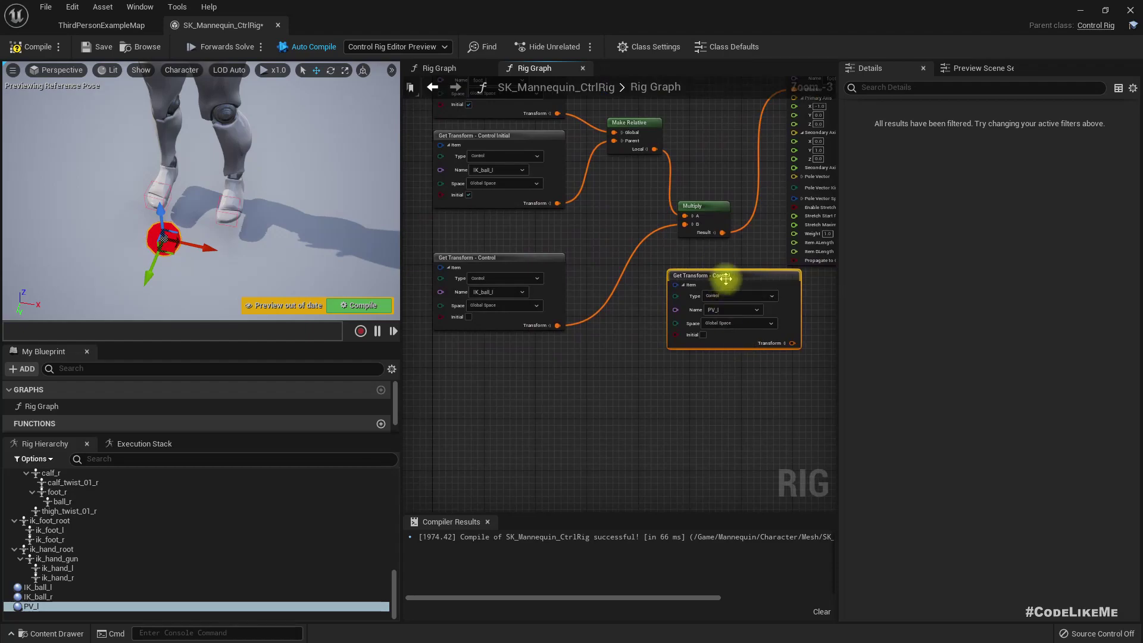
{"action": "left_click_drag", "start_coordinate": [726, 278], "coordinate": [492, 369]}
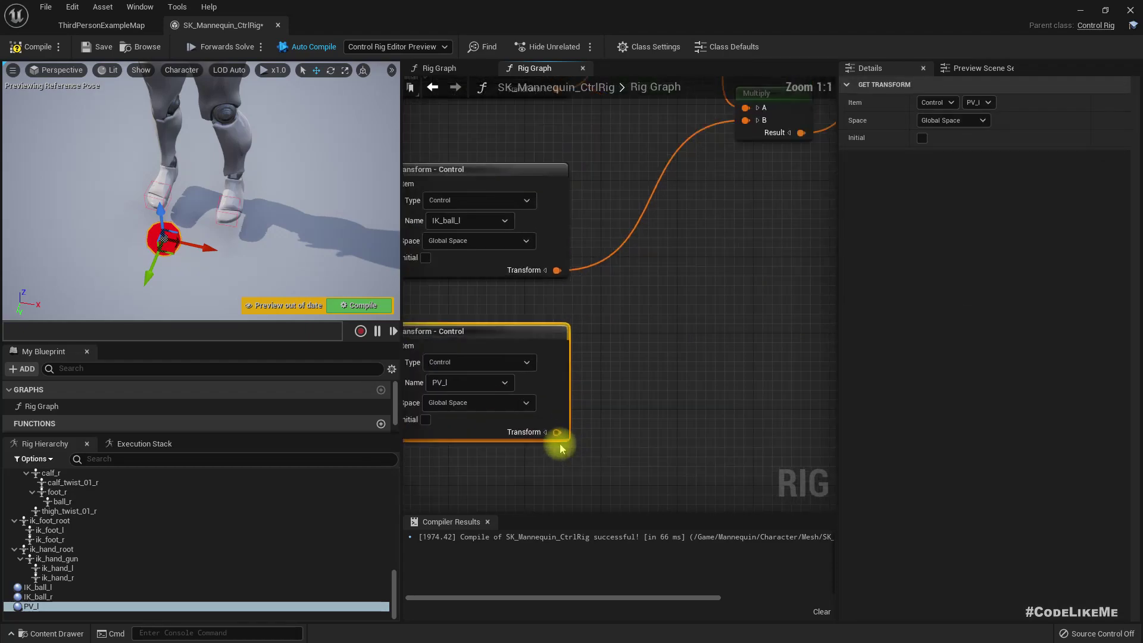
Step: Connect the Translation output of PV_l's Get Transform node to Basic IK's Pole Vector, and reposition the Multiply node clear of the wire
{"action": "scroll", "coordinate": [555, 434], "scroll_direction": "up", "scroll_amount": 3}
{"action": "left_click", "coordinate": [545, 432]}
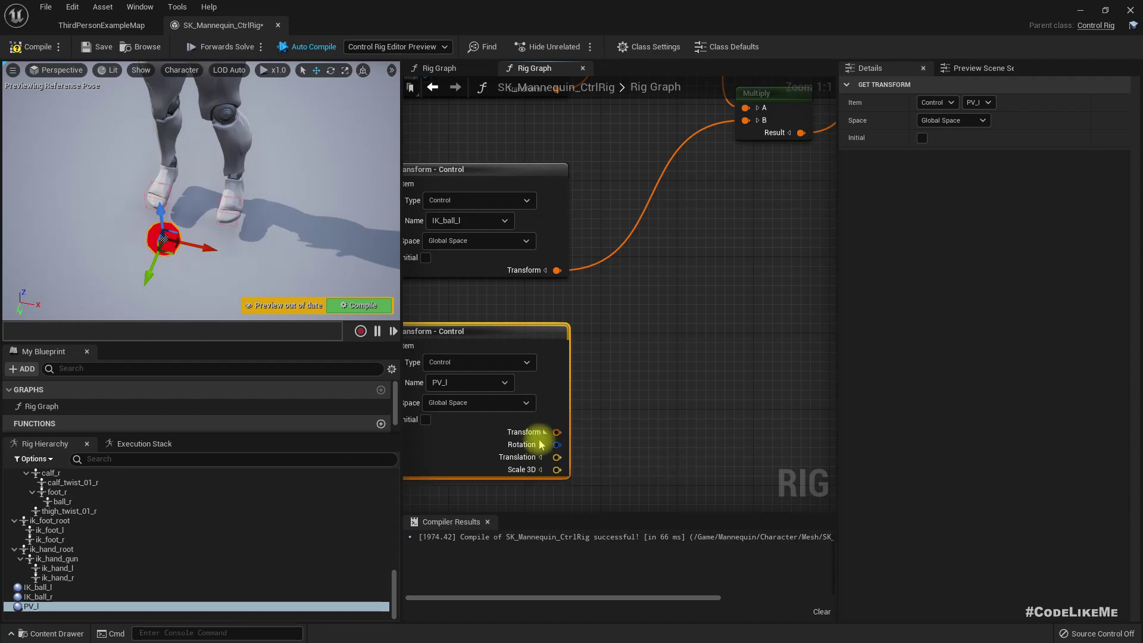
{"action": "scroll", "coordinate": [658, 421], "scroll_direction": "down", "scroll_amount": 4}
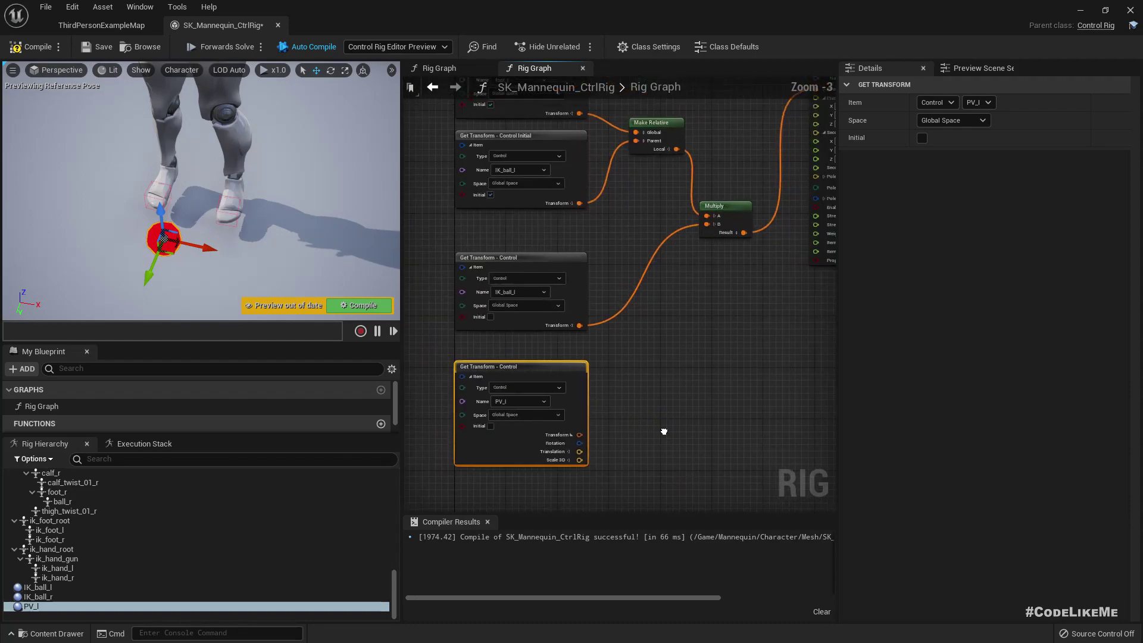
{"action": "right_click_drag", "start_coordinate": [653, 439], "coordinate": [568, 461]}
{"action": "scroll", "coordinate": [478, 478], "scroll_direction": "up", "scroll_amount": 3}
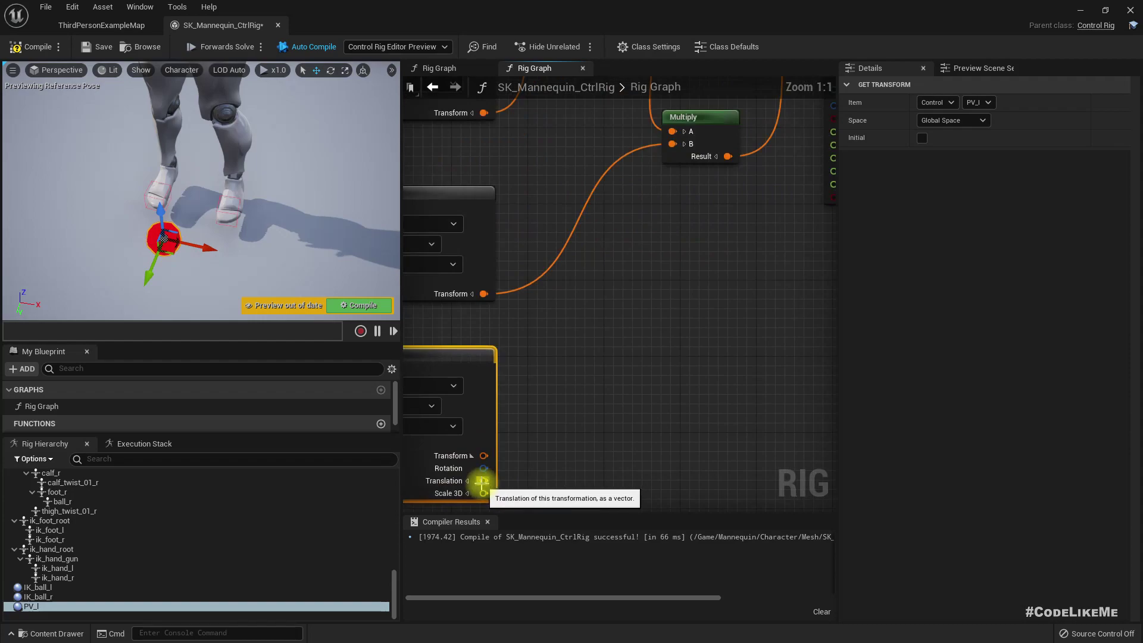
{"action": "left_click_drag", "start_coordinate": [481, 481], "coordinate": [603, 322]}
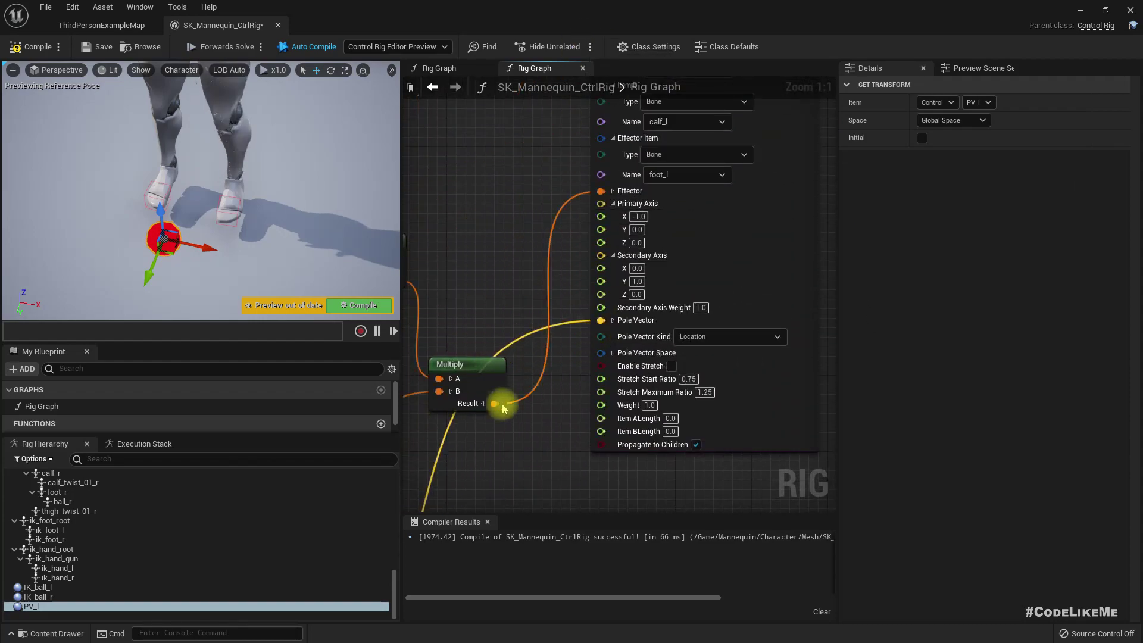
{"action": "right_click_drag", "start_coordinate": [462, 426], "coordinate": [535, 372]}
{"action": "left_click_drag", "start_coordinate": [532, 319], "coordinate": [570, 210]}
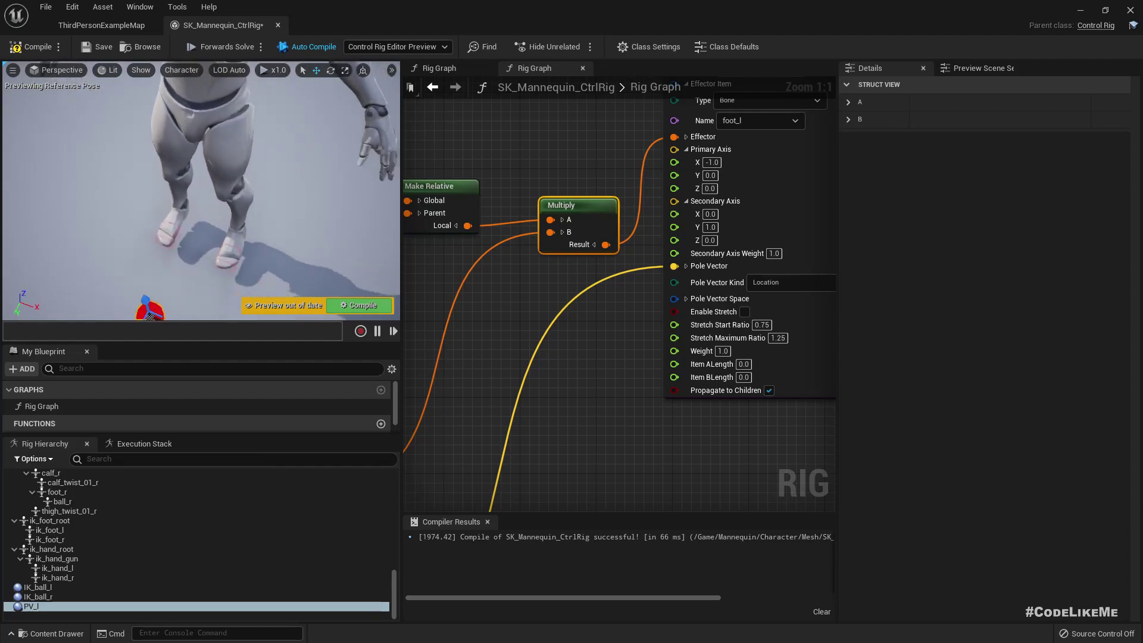
Step: Test how the left knee follows the pole vector by moving the IK_ball_l control upward and forward
{"action": "right_click_drag", "start_coordinate": [256, 185], "coordinate": [229, 220]}
{"action": "left_click", "coordinate": [212, 216]}
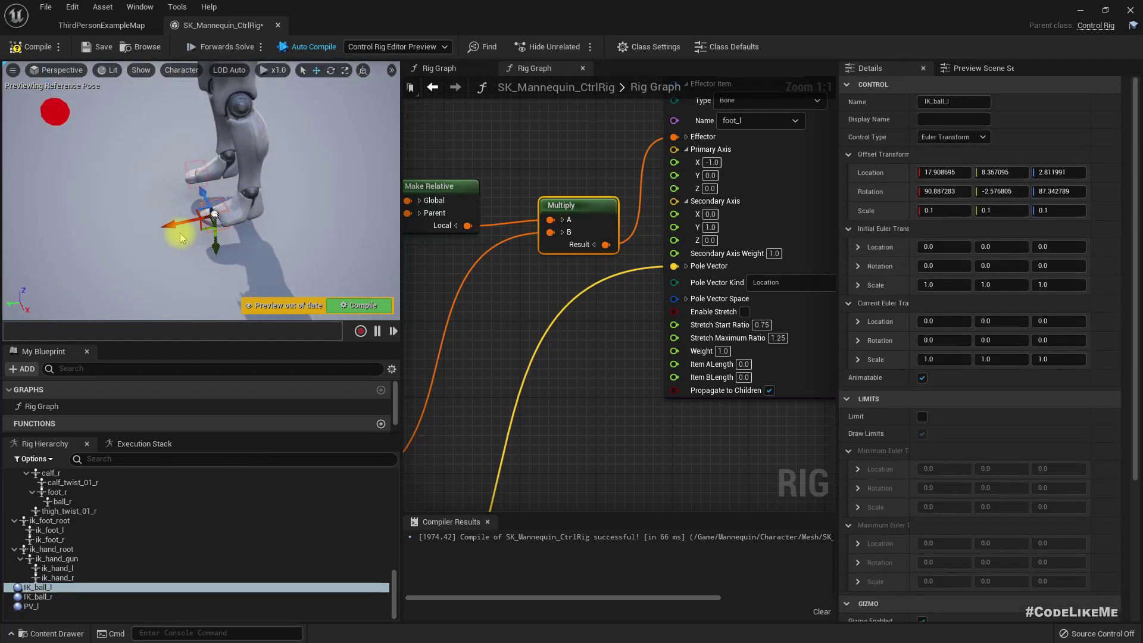
{"action": "left_click_drag", "start_coordinate": [205, 231], "coordinate": [262, 218]}
{"action": "mouse_move", "coordinate": [262, 220]}
{"action": "right_mouse_down"}
{"action": "mouse_move", "coordinate": [250, 184]}
{"action": "mouse_move", "coordinate": [247, 209]}
{"action": "mouse_move", "coordinate": [259, 212]}
{"action": "right_mouse_up"}
{"action": "left_click_drag", "start_coordinate": [168, 270], "coordinate": [43, 220]}
{"action": "right_click_drag", "start_coordinate": [87, 238], "coordinate": [223, 239]}
{"action": "right_click_drag", "start_coordinate": [119, 222], "coordinate": [120, 253]}
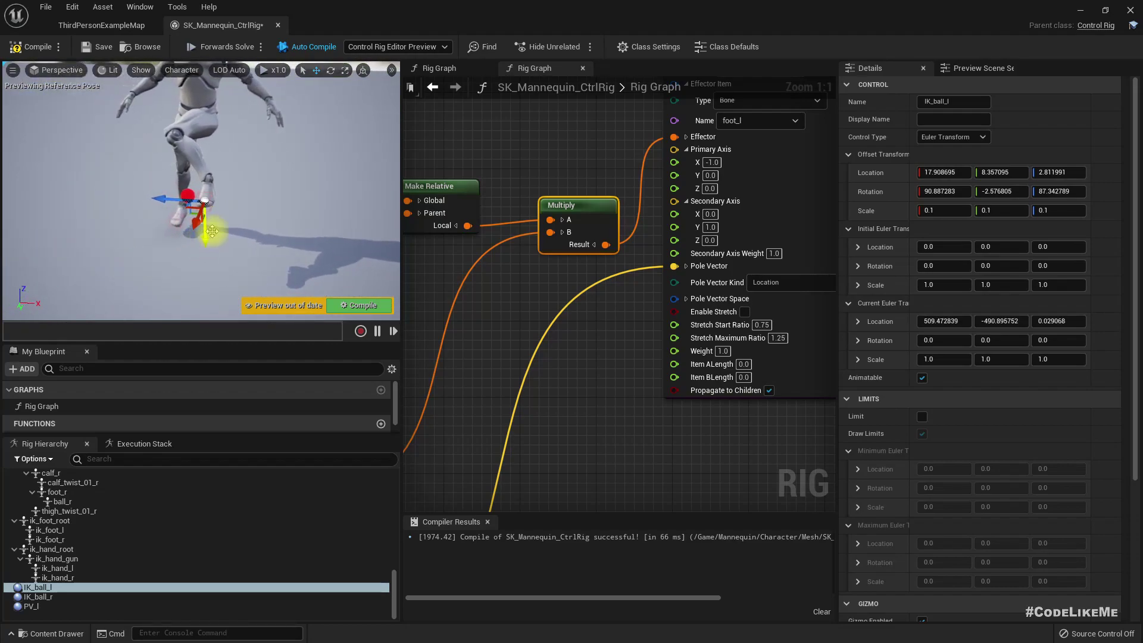
{"action": "mouse_move", "coordinate": [195, 225]}
{"action": "left_mouse_down"}
{"action": "mouse_move", "coordinate": [188, 246]}
{"action": "mouse_move", "coordinate": [213, 238]}
{"action": "left_mouse_up"}
{"action": "mouse_move", "coordinate": [281, 204]}
{"action": "right_mouse_down"}
{"action": "mouse_move", "coordinate": [224, 199]}
{"action": "mouse_move", "coordinate": [119, 160]}
{"action": "mouse_move", "coordinate": [285, 209]}
{"action": "right_mouse_up"}
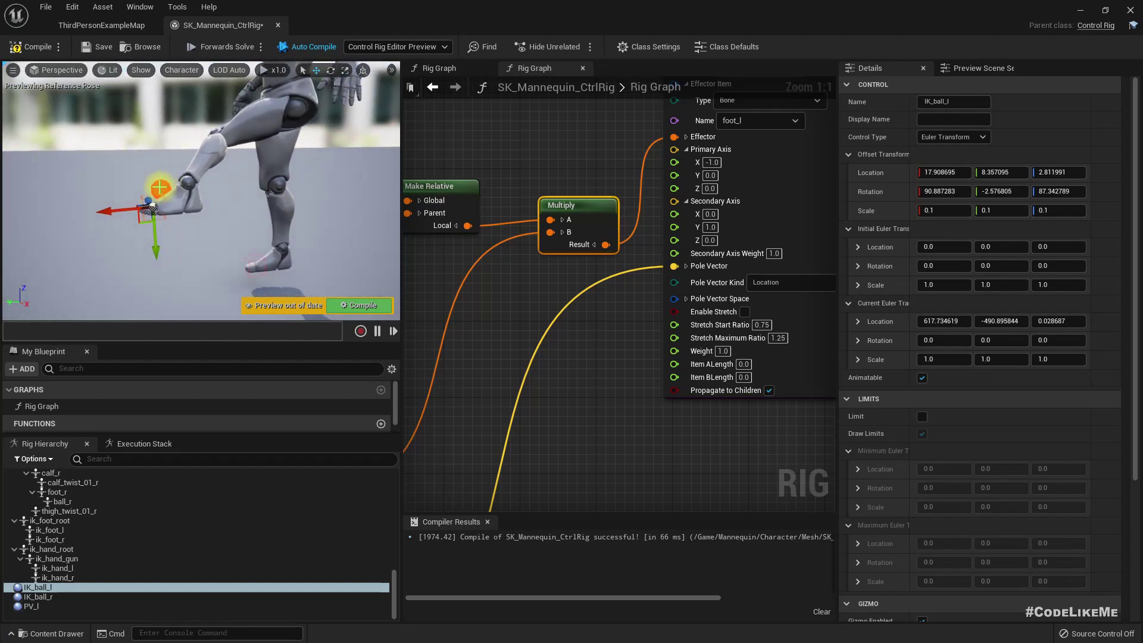
Step: Move the PV_l control about 38 units forward and 37 units up, and retest the left leg with IK_ball_l
{"action": "left_click", "coordinate": [160, 188]}
{"action": "left_click_drag", "start_coordinate": [148, 175], "coordinate": [67, 125]}
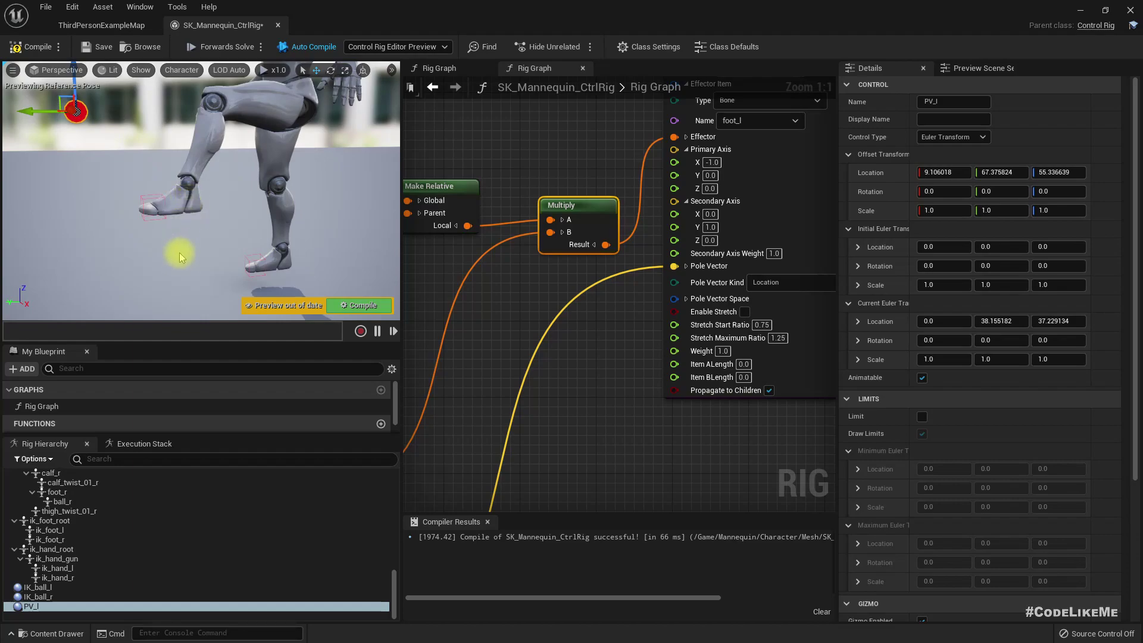
{"action": "left_click", "coordinate": [144, 203]}
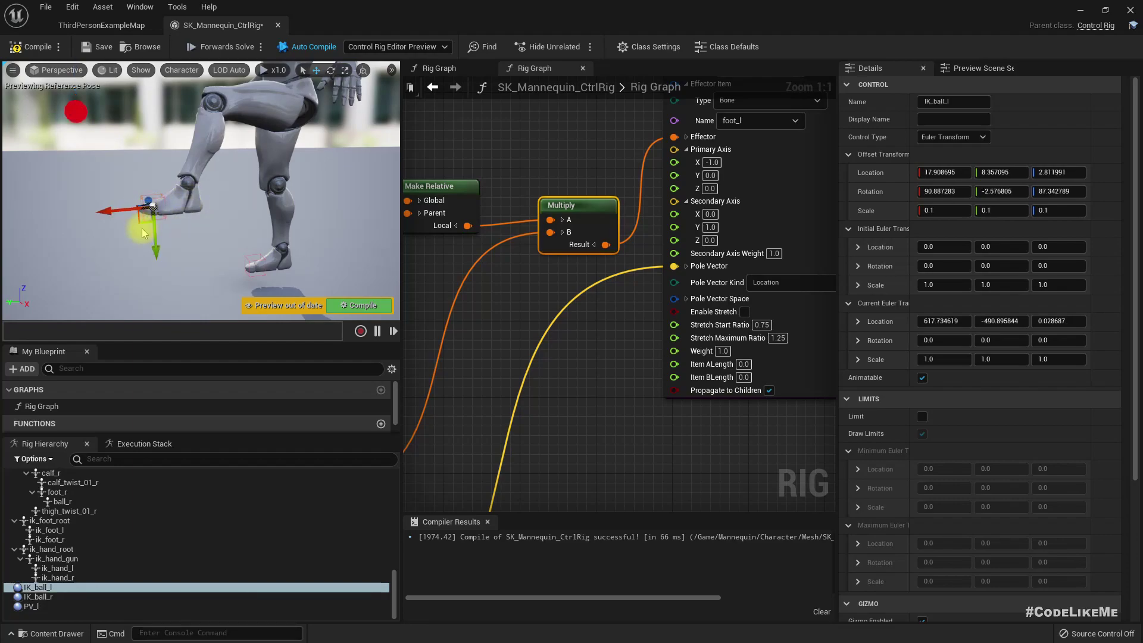
{"action": "left_click_drag", "start_coordinate": [140, 221], "coordinate": [143, 195]}
{"action": "right_click_drag", "start_coordinate": [142, 195], "coordinate": [187, 231]}
{"action": "key", "text": "s"}
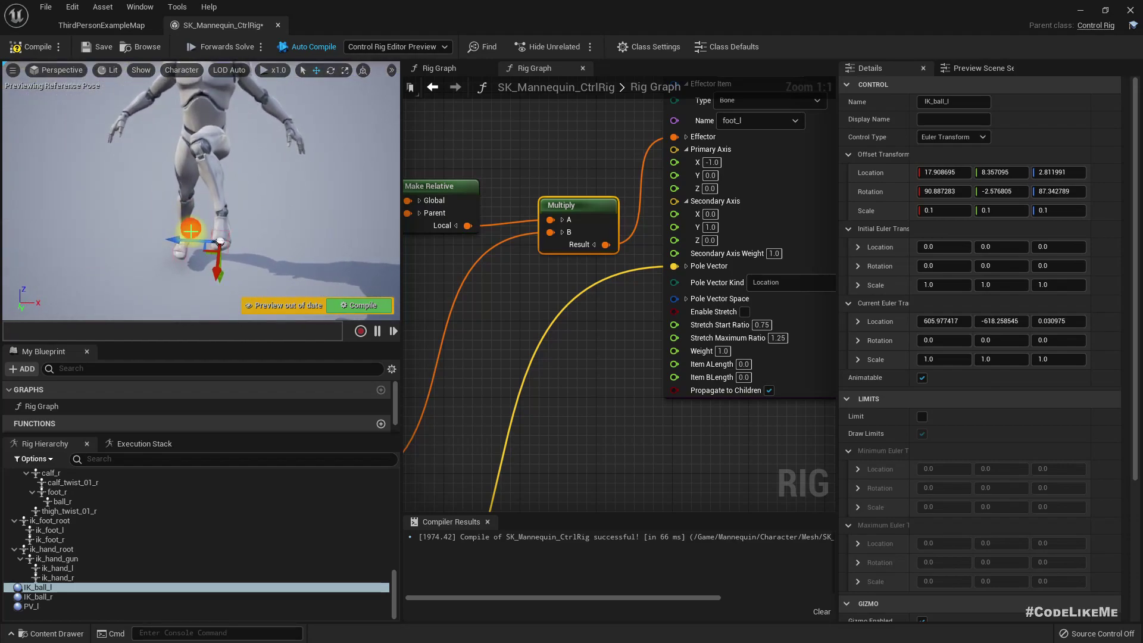
Step: Move the PV_l control outward about 24 units along X and inspect the raised left knee from the side
{"action": "left_click", "coordinate": [191, 230]}
{"action": "left_click_drag", "start_coordinate": [228, 235], "coordinate": [277, 237]}
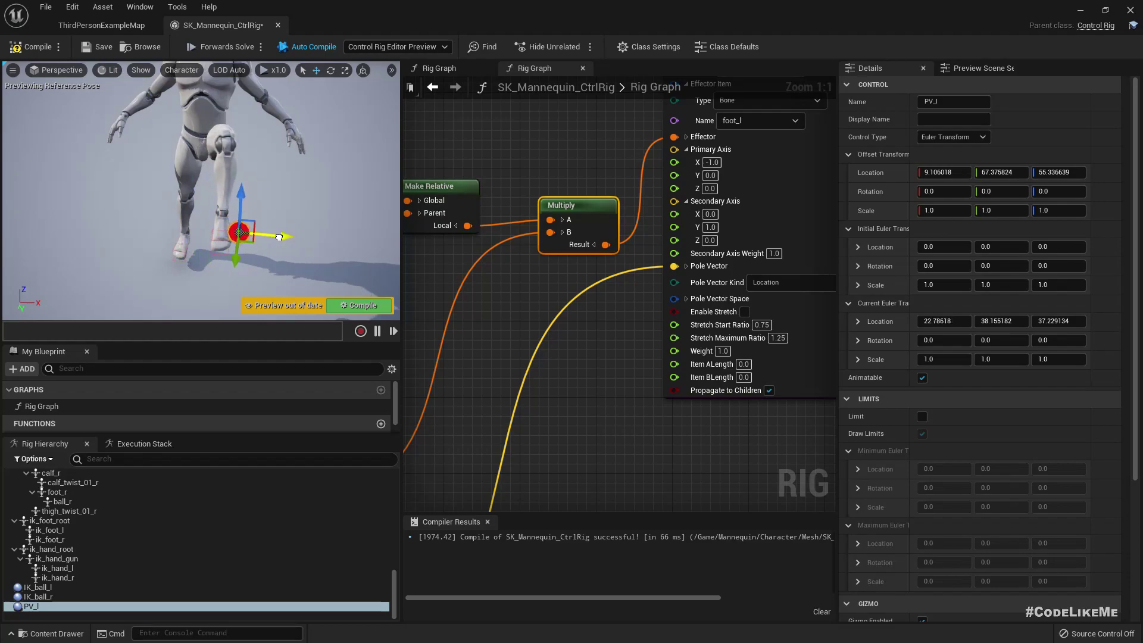
{"action": "right_click_drag", "start_coordinate": [238, 229], "coordinate": [101, 199]}
{"action": "right_click_drag", "start_coordinate": [168, 214], "coordinate": [155, 186]}
{"action": "right_click_drag", "start_coordinate": [171, 239], "coordinate": [176, 257]}
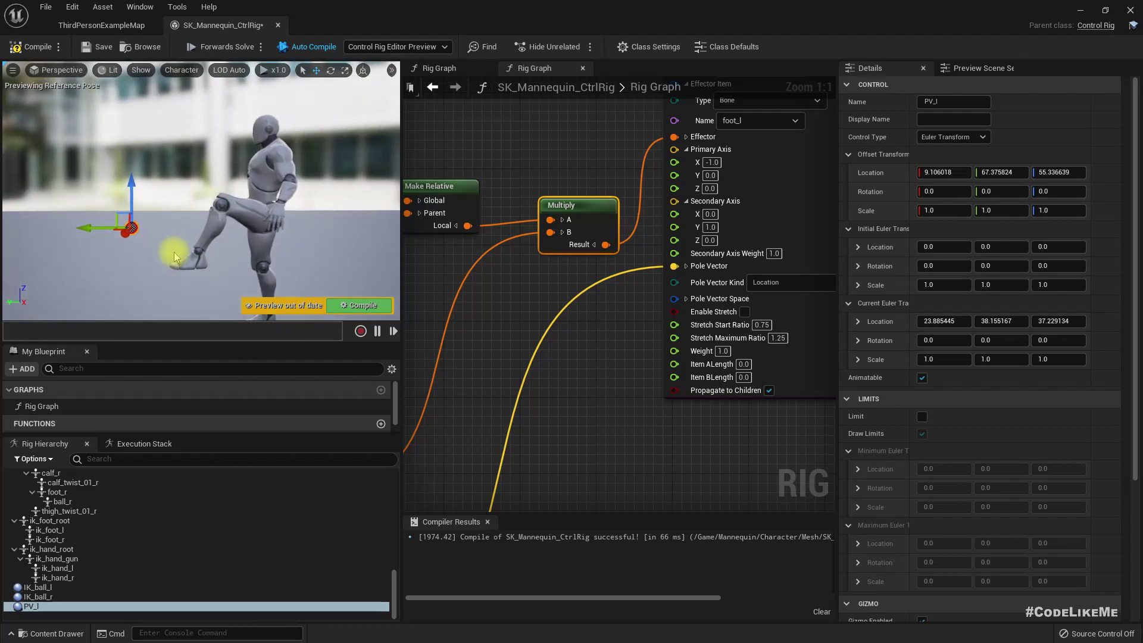
Step: Test the left leg by moving IK_ball_l down, behind the body and back to the floor
{"action": "left_click", "coordinate": [177, 269]}
{"action": "left_click_drag", "start_coordinate": [166, 279], "coordinate": [226, 359]}
{"action": "right_click_drag", "start_coordinate": [205, 241], "coordinate": [226, 265]}
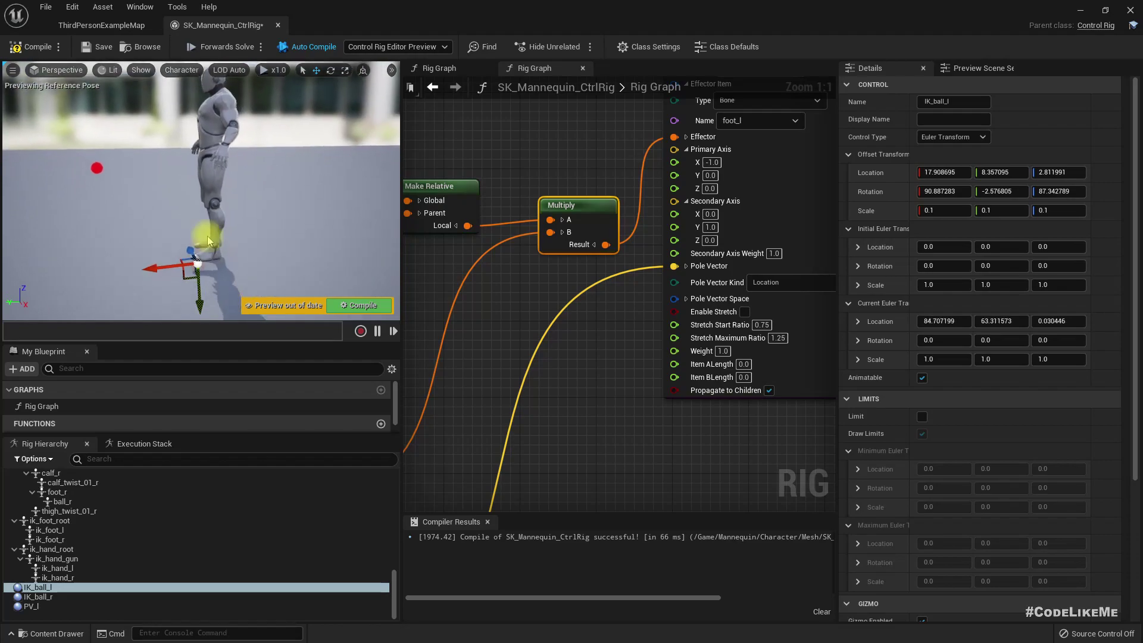
{"action": "left_click_drag", "start_coordinate": [197, 257], "coordinate": [237, 255]}
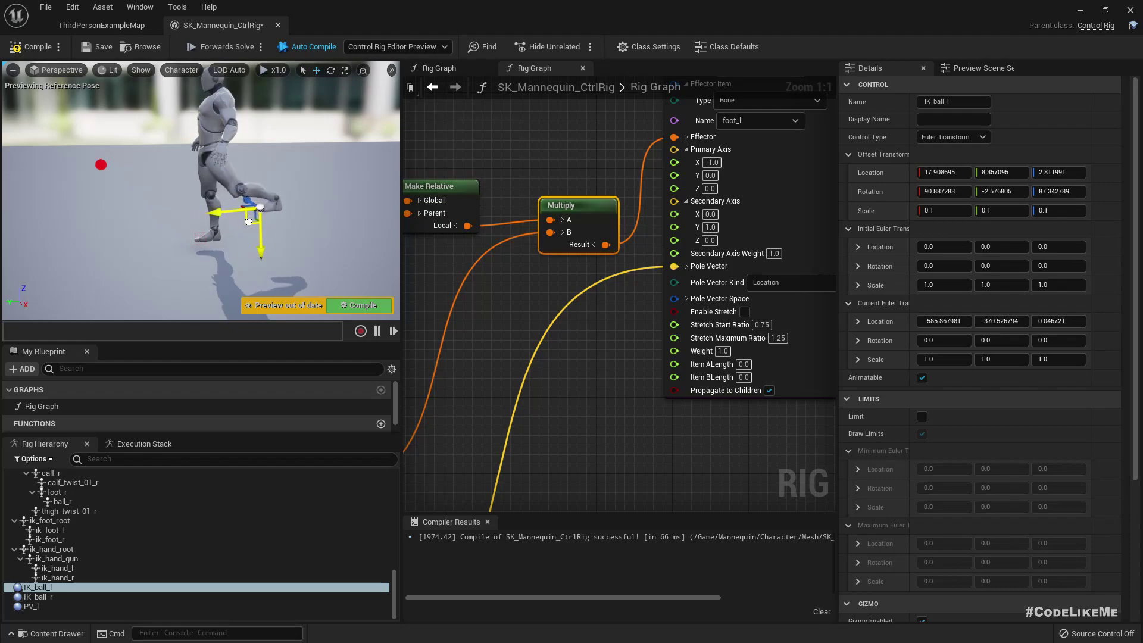
{"action": "left_click_drag", "start_coordinate": [169, 220], "coordinate": [203, 260]}
Step: Set the PV_l control's initial transform from its new current position
{"action": "right_click", "coordinate": [100, 164]}
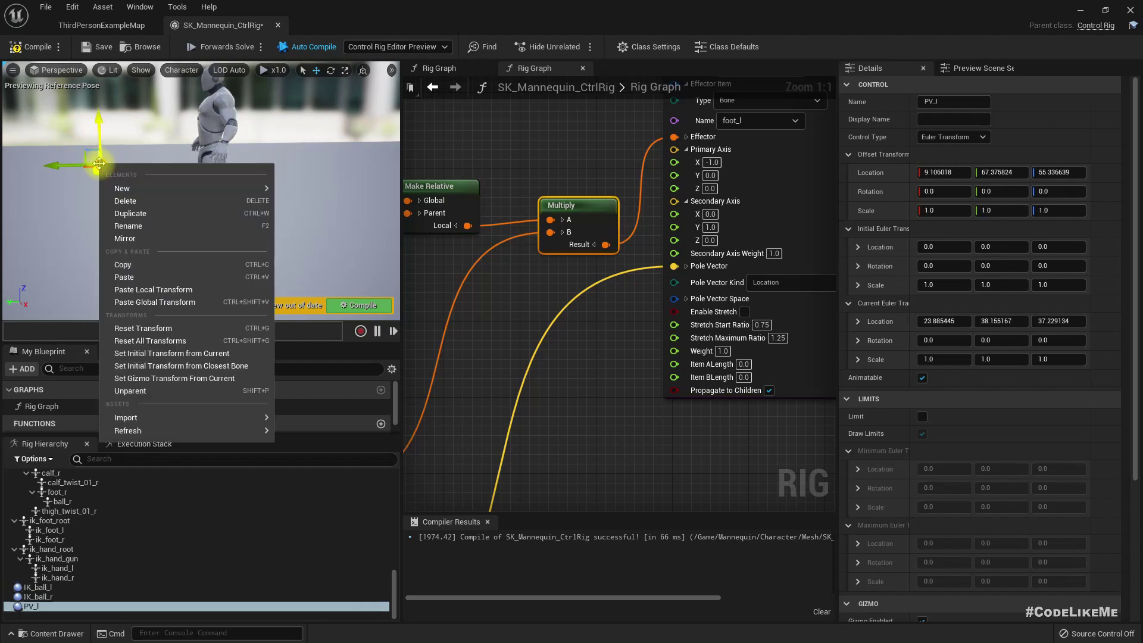
{"action": "left_click", "coordinate": [165, 357]}
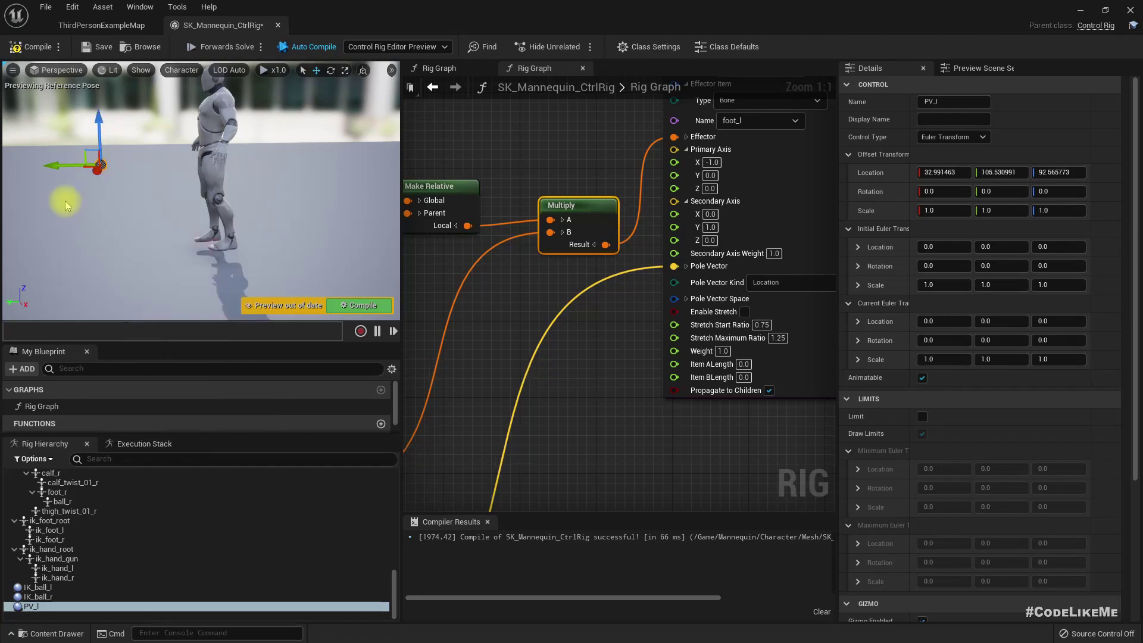
{"action": "mouse_move", "coordinate": [65, 197]}
{"action": "right_mouse_down"}
{"action": "mouse_move", "coordinate": [90, 202]}
{"action": "mouse_move", "coordinate": [75, 206]}
{"action": "mouse_move", "coordinate": [88, 235]}
{"action": "mouse_move", "coordinate": [70, 180]}
{"action": "right_mouse_up"}
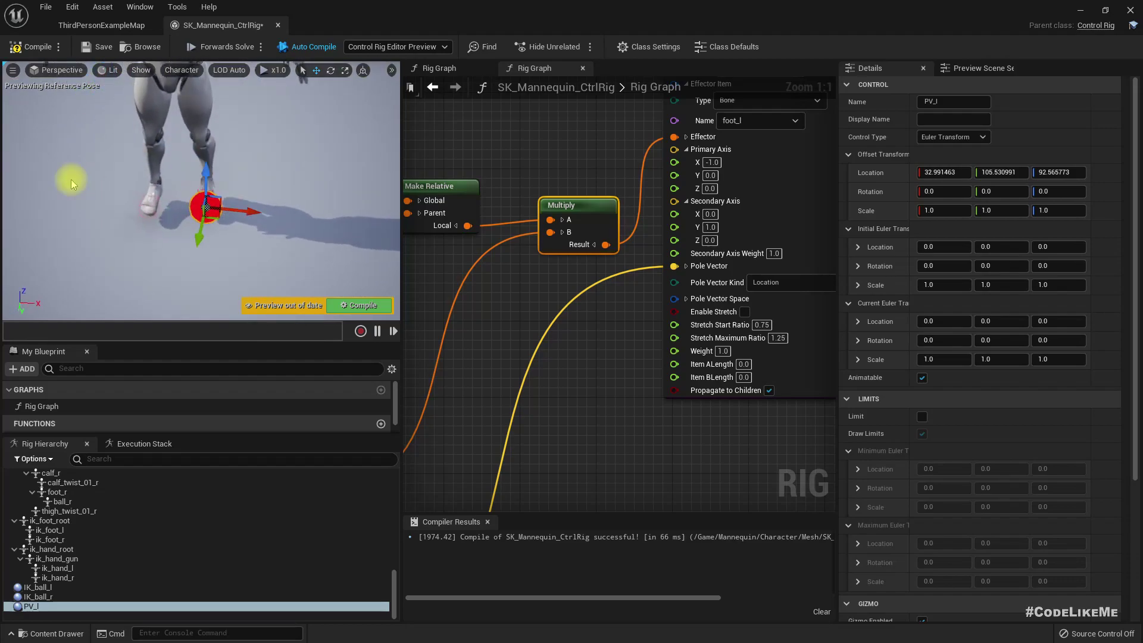
Step: With the mannequin shown in Top view, duplicate the PV_l control and rename the copy PV_r
{"action": "left_click", "coordinate": [36, 69]}
{"action": "left_click", "coordinate": [72, 113]}
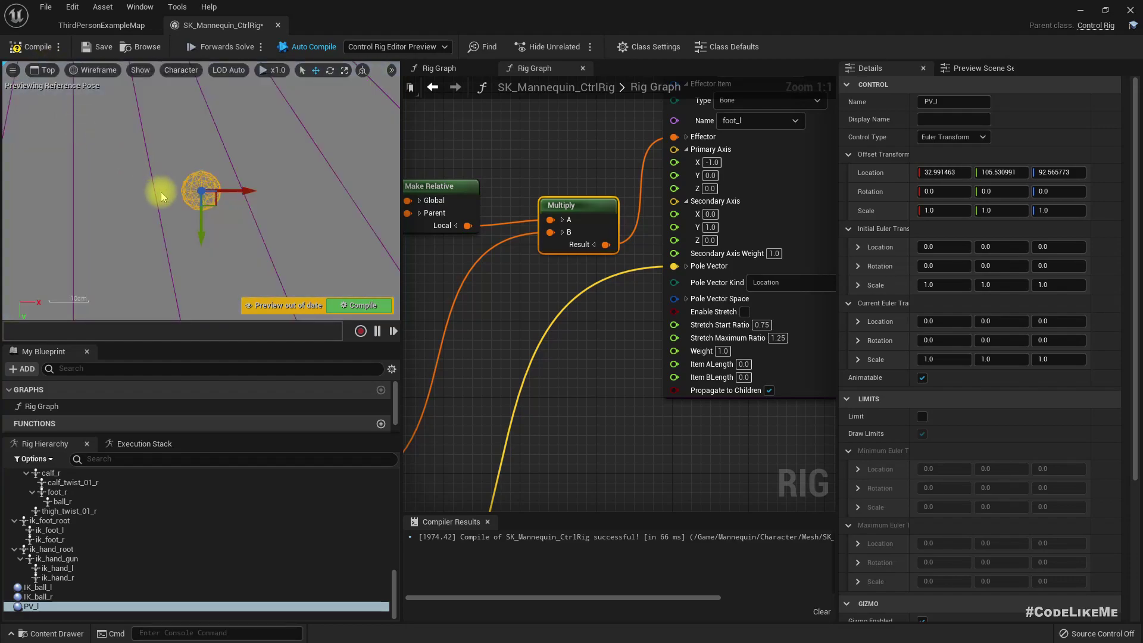
{"action": "scroll", "coordinate": [223, 192], "scroll_direction": "down", "scroll_amount": 10}
{"action": "scroll", "coordinate": [191, 197], "scroll_direction": "up", "scroll_amount": 4}
{"action": "right_click_drag", "start_coordinate": [150, 171], "coordinate": [130, 204]}
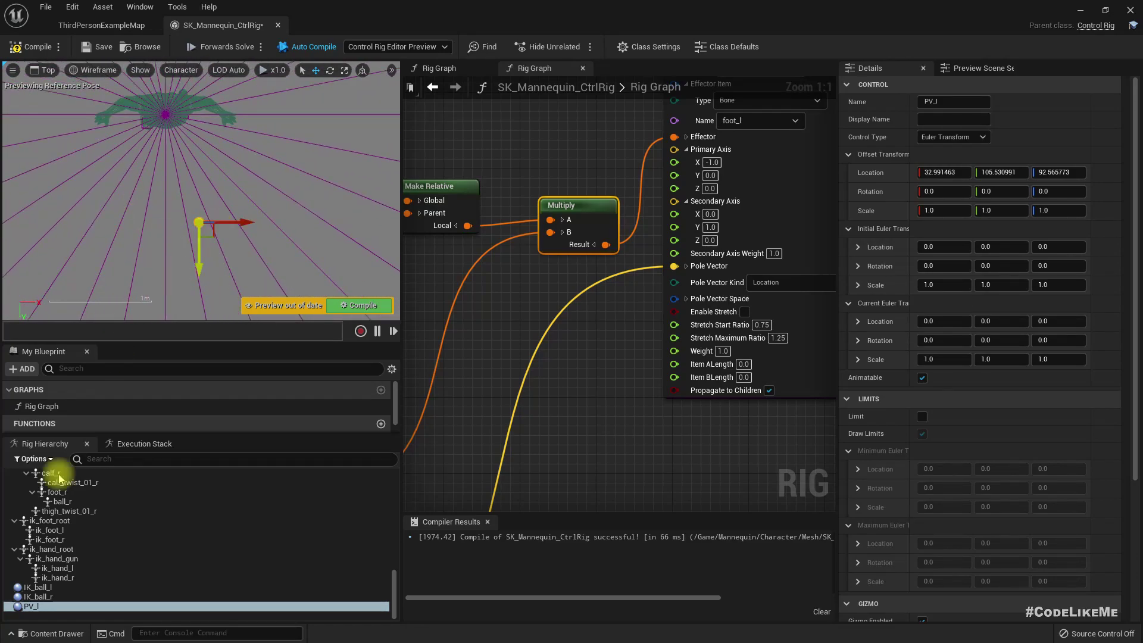
{"action": "left_click", "coordinate": [37, 596]}
{"action": "left_click", "coordinate": [35, 607]}
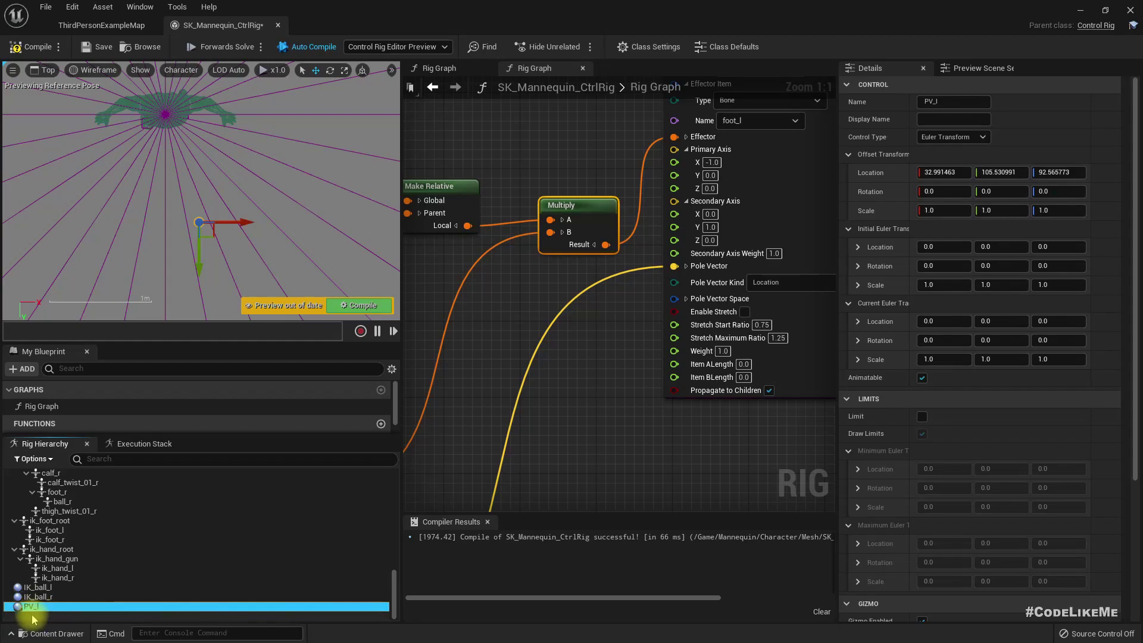
{"action": "key", "text": "ctrl+d"}
{"action": "left_click", "coordinate": [38, 599]}
{"action": "left_click", "coordinate": [37, 607]}
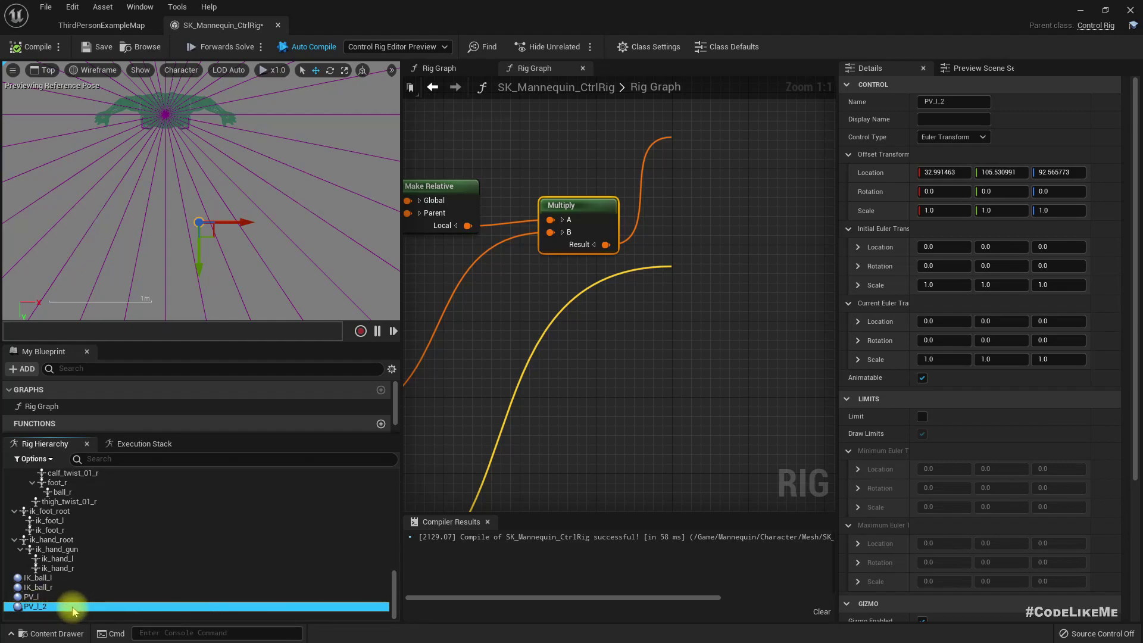
{"action": "key", "text": "F2"}
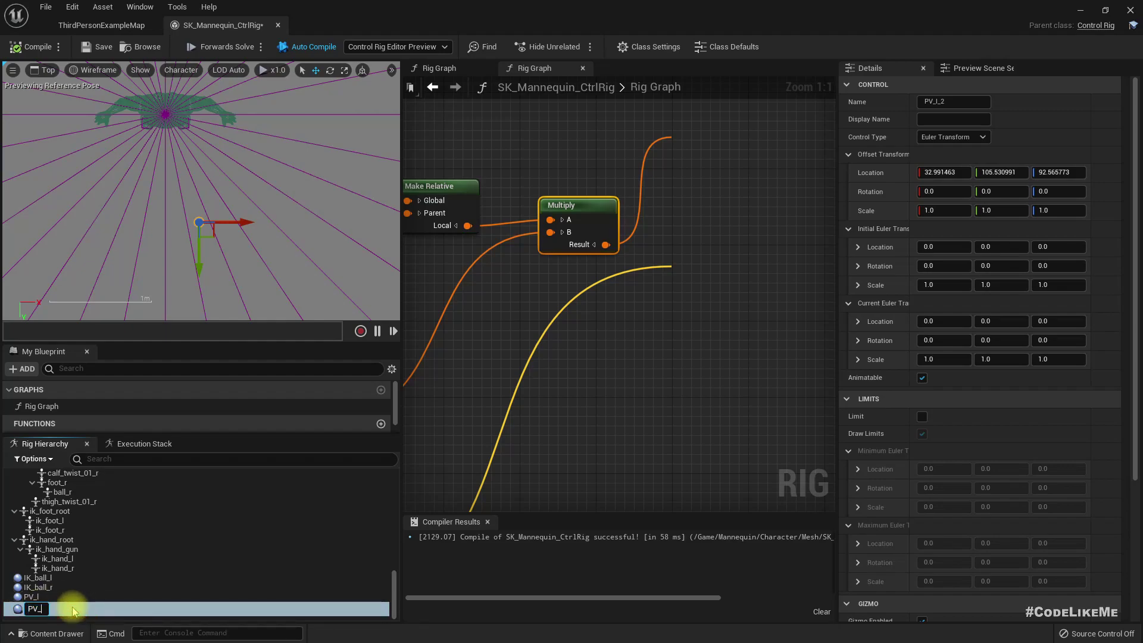
{"action": "type", "text": "PV_r"}
{"action": "key", "text": "Return"}
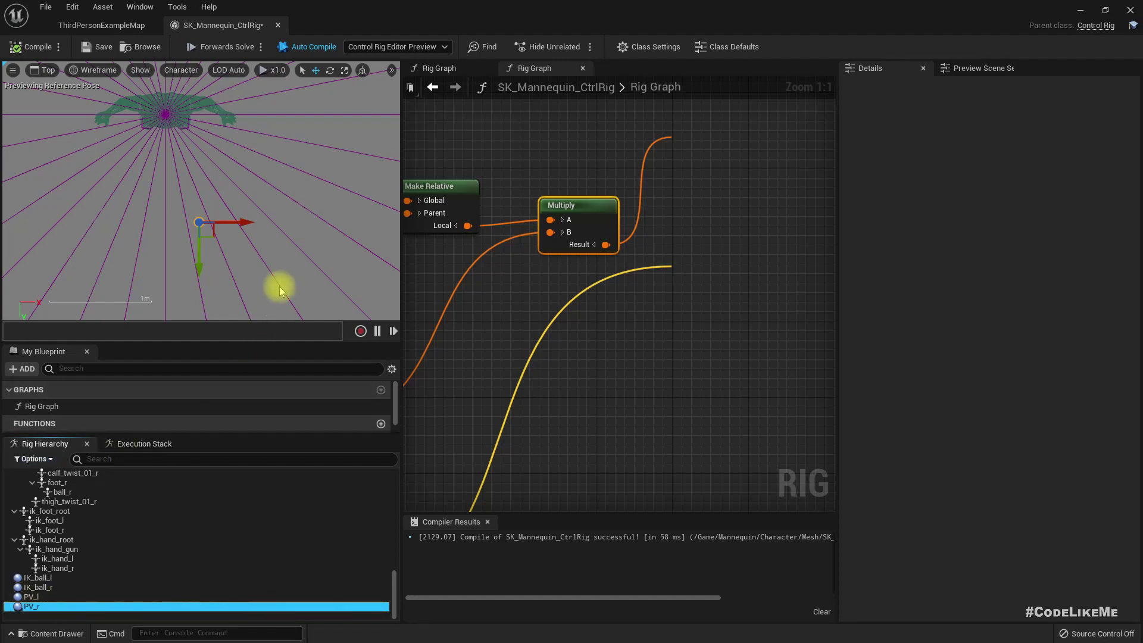
Step: Move the PV_r control along X to the mirrored position in front of the mannequin's right leg
{"action": "left_click_drag", "start_coordinate": [244, 223], "coordinate": [241, 223]}
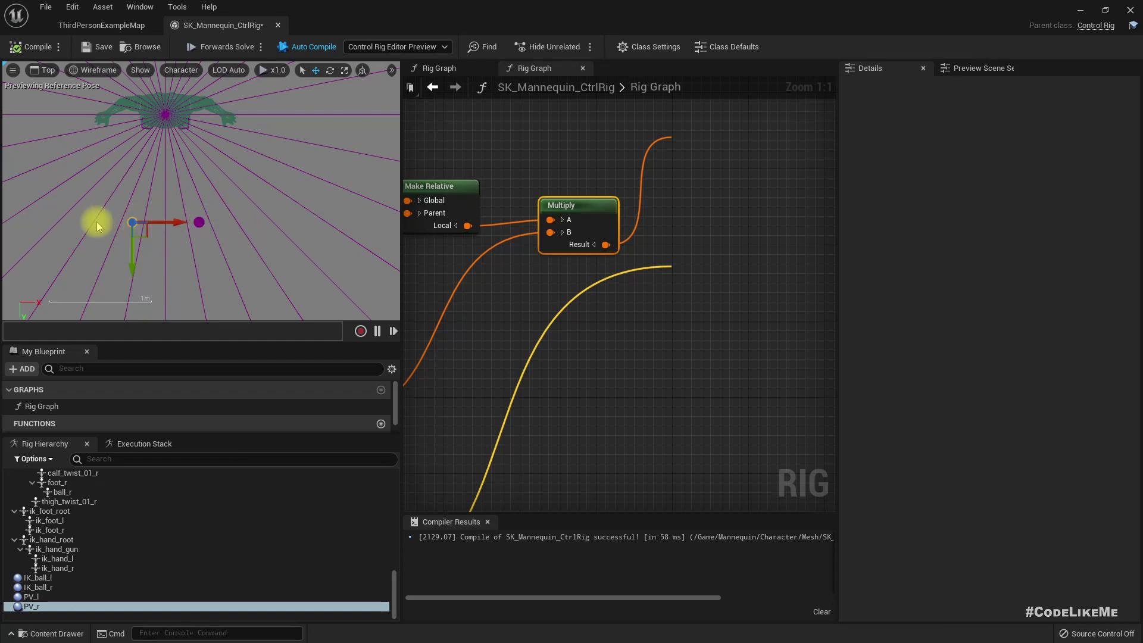
Step: Set the PV_r control's initial transform from its current position and return the preview to Perspective view
{"action": "right_click", "coordinate": [133, 221]}
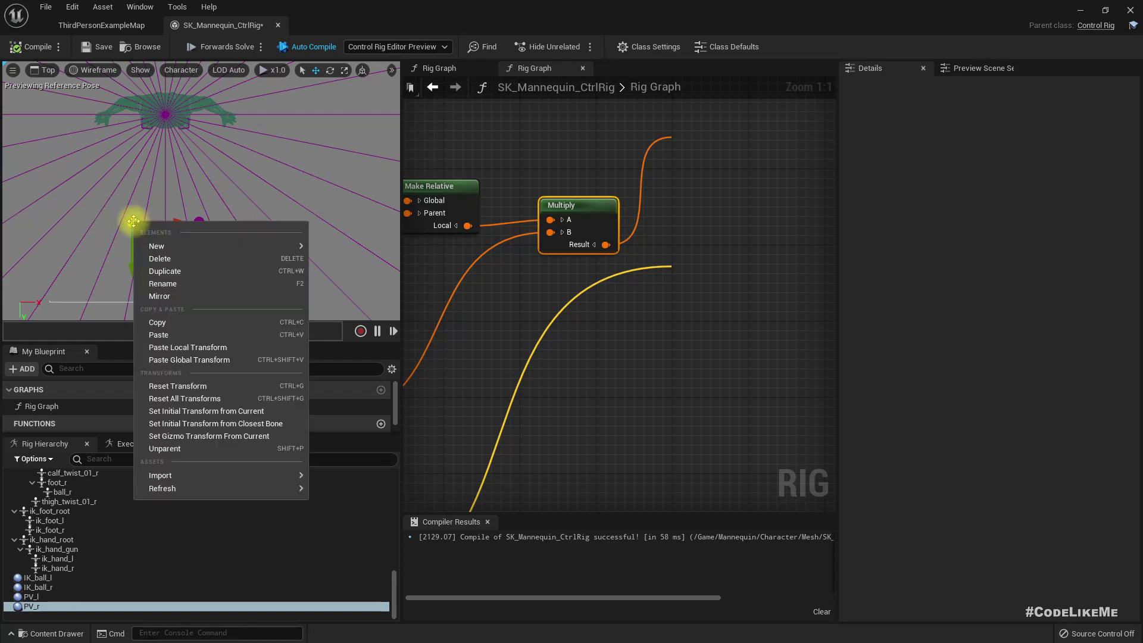
{"action": "left_click", "coordinate": [182, 412]}
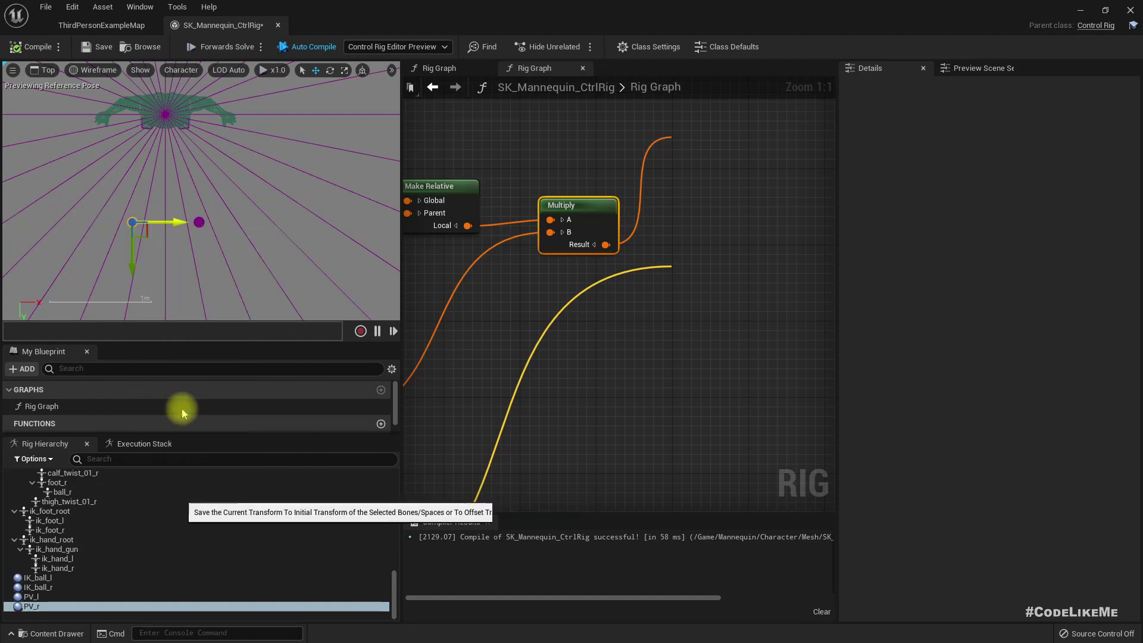
{"action": "left_click", "coordinate": [52, 70]}
{"action": "left_click", "coordinate": [55, 87]}
{"action": "mouse_move", "coordinate": [171, 154]}
{"action": "right_mouse_down"}
{"action": "mouse_move", "coordinate": [171, 119]}
{"action": "mouse_move", "coordinate": [174, 153]}
{"action": "right_mouse_up"}
Step: Move the Forwards Solve node farther away from the left-leg nodes to free up space in the Rig Graph
{"action": "left_click", "coordinate": [691, 386]}
{"action": "scroll", "coordinate": [652, 384], "scroll_direction": "down", "scroll_amount": 3}
{"action": "right_click_drag", "start_coordinate": [653, 388], "coordinate": [647, 442]}
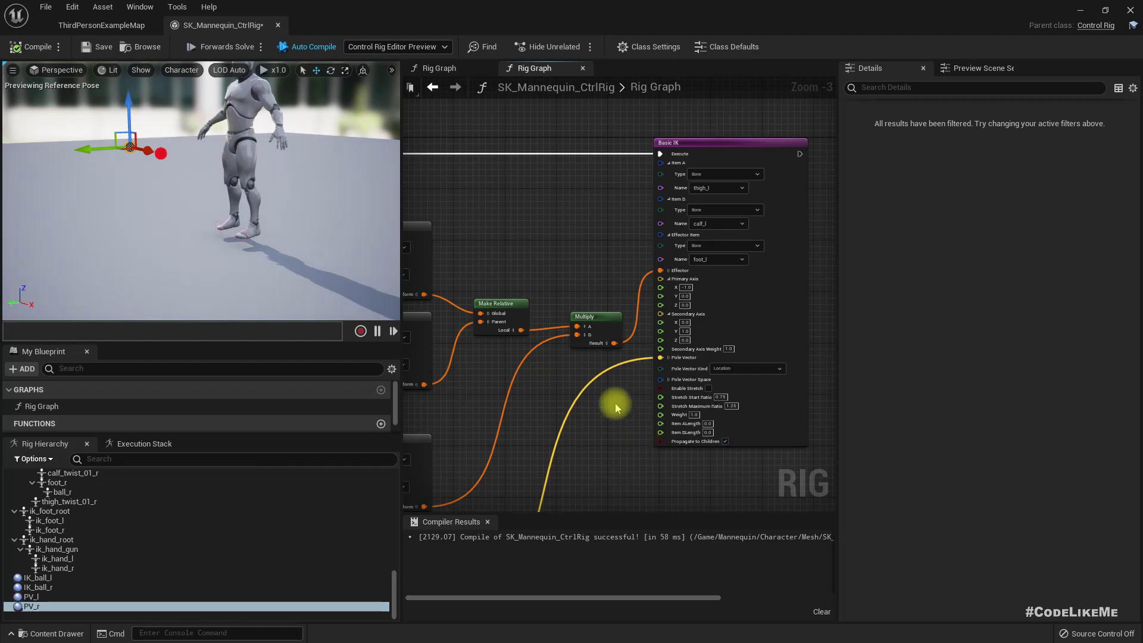
{"action": "scroll", "coordinate": [536, 244], "scroll_direction": "down", "scroll_amount": 3}
{"action": "right_click_drag", "start_coordinate": [536, 244], "coordinate": [572, 221]}
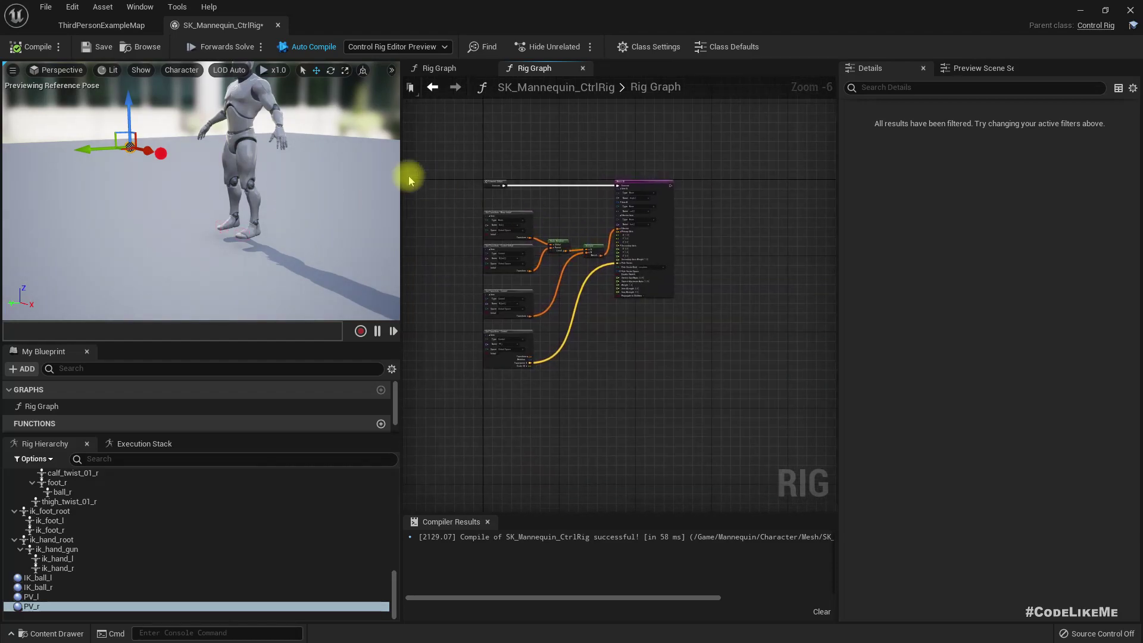
{"action": "left_click_drag", "start_coordinate": [488, 183], "coordinate": [439, 191]}
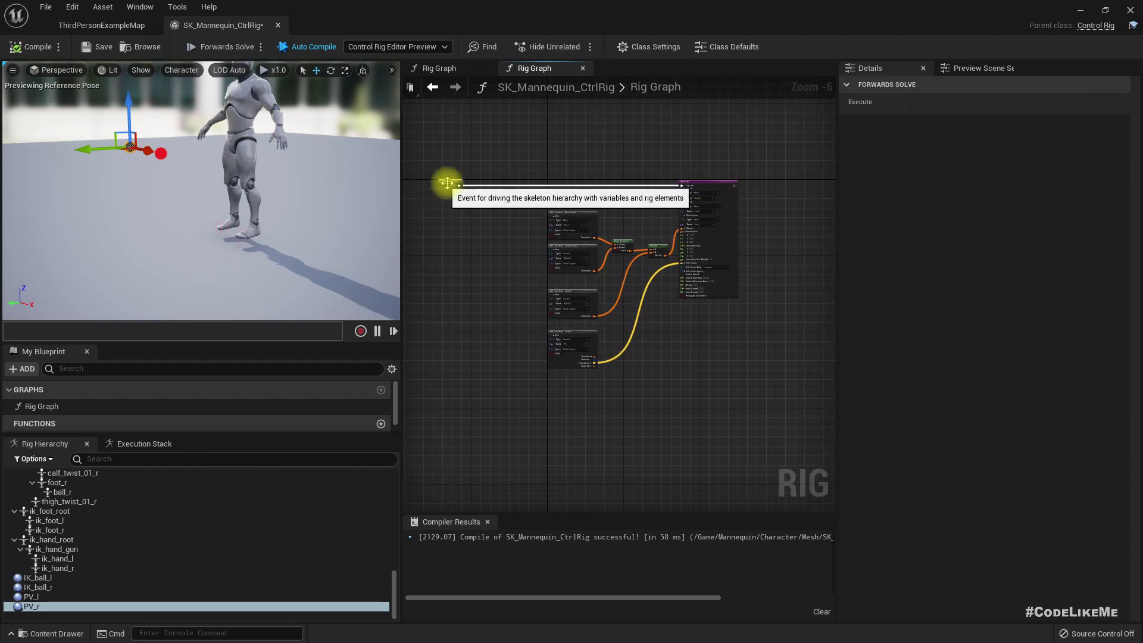
Step: Duplicate the left leg's Get Transform, Make Relative, Multiply and Basic IK nodes, and connect the original Basic IK's execution output to the copied Basic IK
{"action": "left_click_drag", "start_coordinate": [513, 123], "coordinate": [741, 400]}
{"action": "right_click_drag", "start_coordinate": [741, 400], "coordinate": [657, 394]}
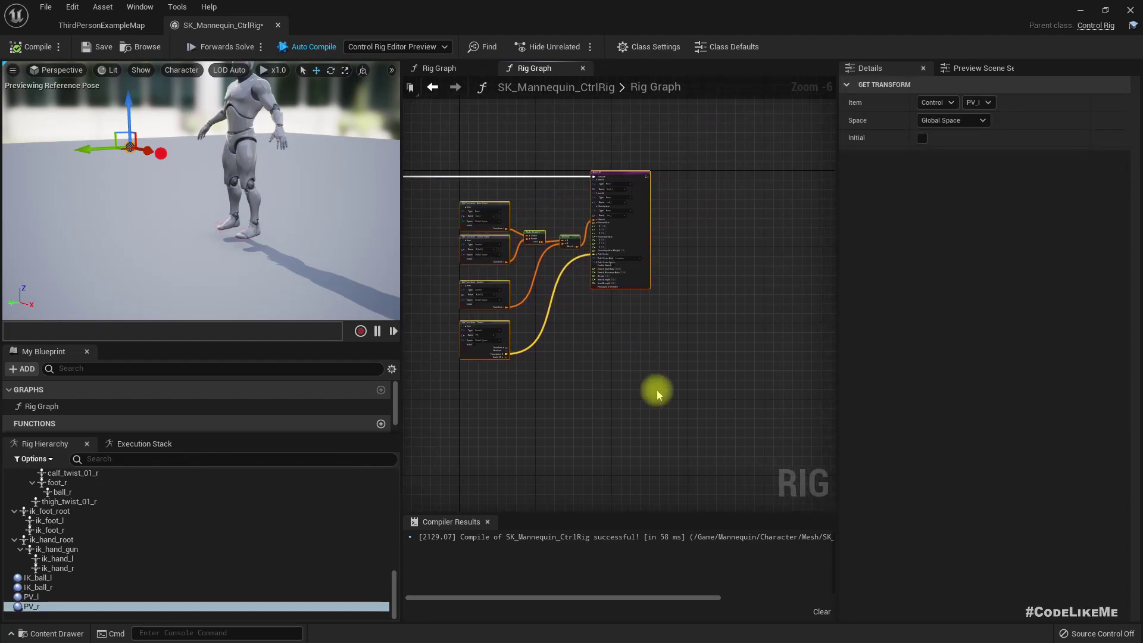
{"action": "key", "text": "ctrl+c"}
{"action": "key", "text": "ctrl+v"}
{"action": "left_click_drag", "start_coordinate": [762, 329], "coordinate": [699, 178]}
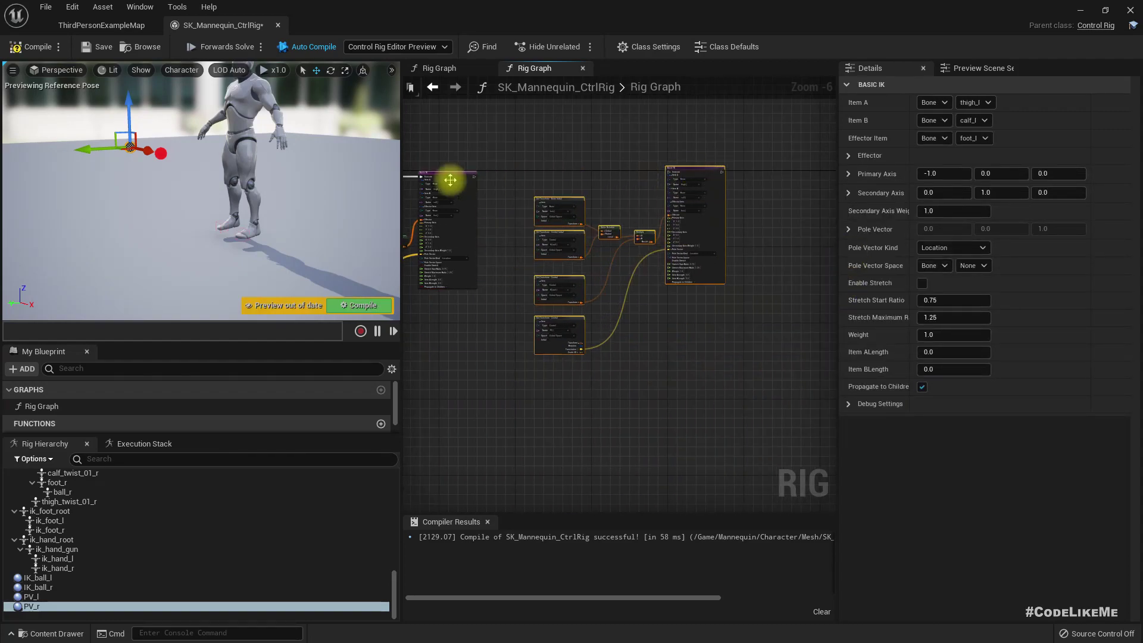
{"action": "scroll", "coordinate": [471, 179], "scroll_direction": "up", "scroll_amount": 3}
{"action": "left_click_drag", "start_coordinate": [470, 155], "coordinate": [765, 142]}
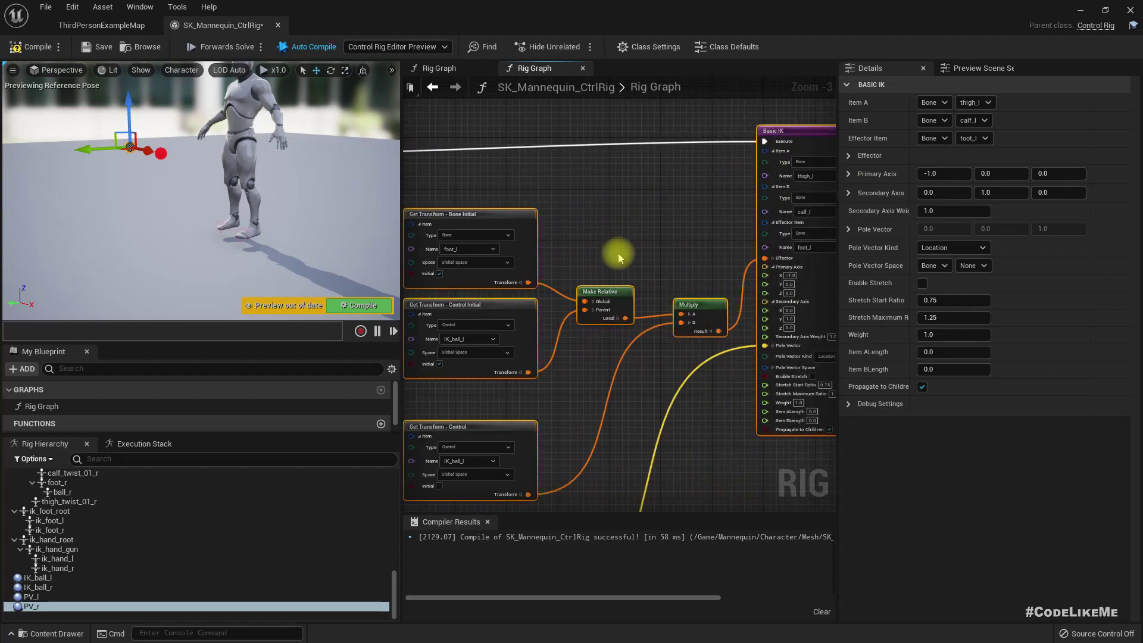
Step: Apply Search & Replace / Mirror to the copied nodes with mirror axis X and flip axis Z, replacing _l with _r
{"action": "right_click_drag", "start_coordinate": [628, 235], "coordinate": [667, 107]}
{"action": "scroll", "coordinate": [649, 223], "scroll_direction": "down", "scroll_amount": 3}
{"action": "scroll", "coordinate": [655, 259], "scroll_direction": "up", "scroll_amount": 3}
{"action": "scroll", "coordinate": [656, 250], "scroll_direction": "down", "scroll_amount": 2}
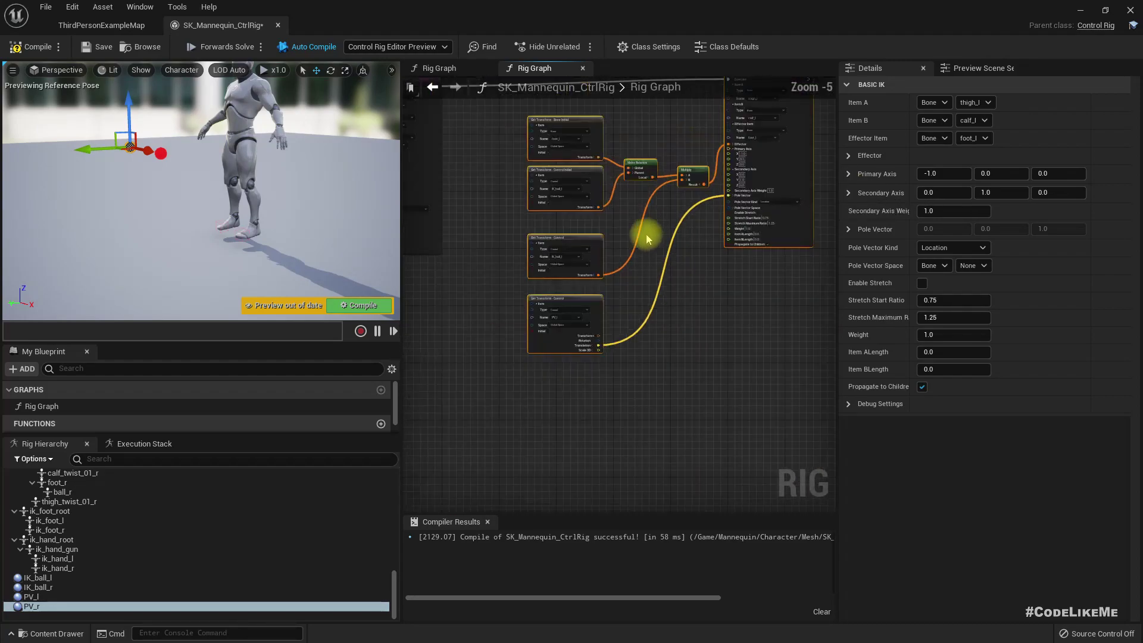
{"action": "left_click_drag", "start_coordinate": [577, 171], "coordinate": [768, 422]}
{"action": "right_click", "coordinate": [556, 183]}
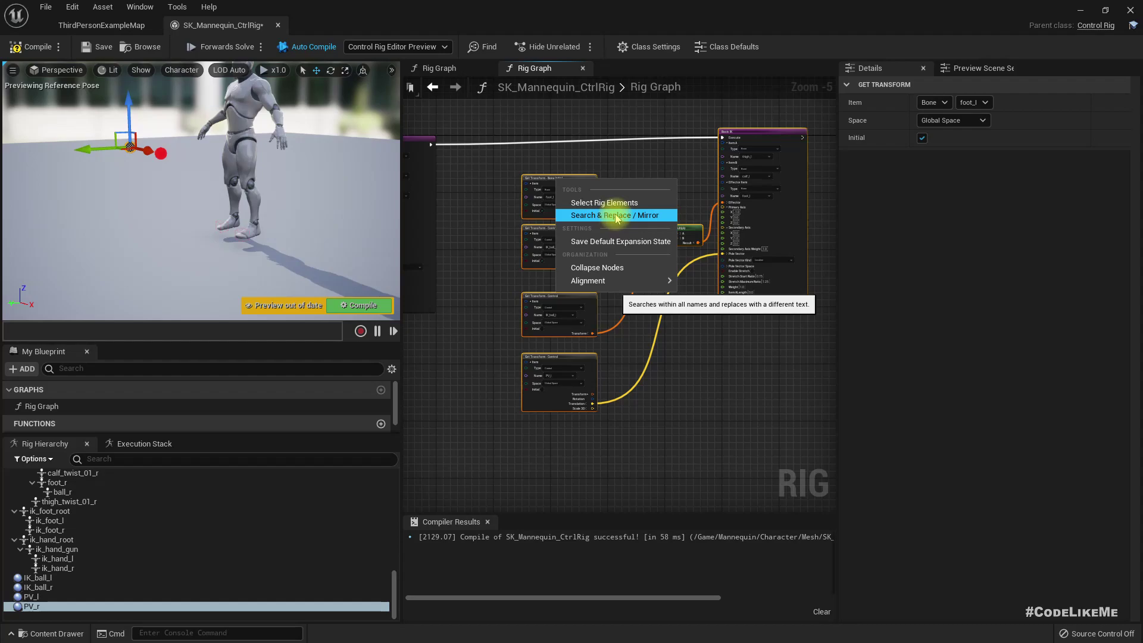
{"action": "left_click", "coordinate": [635, 216]}
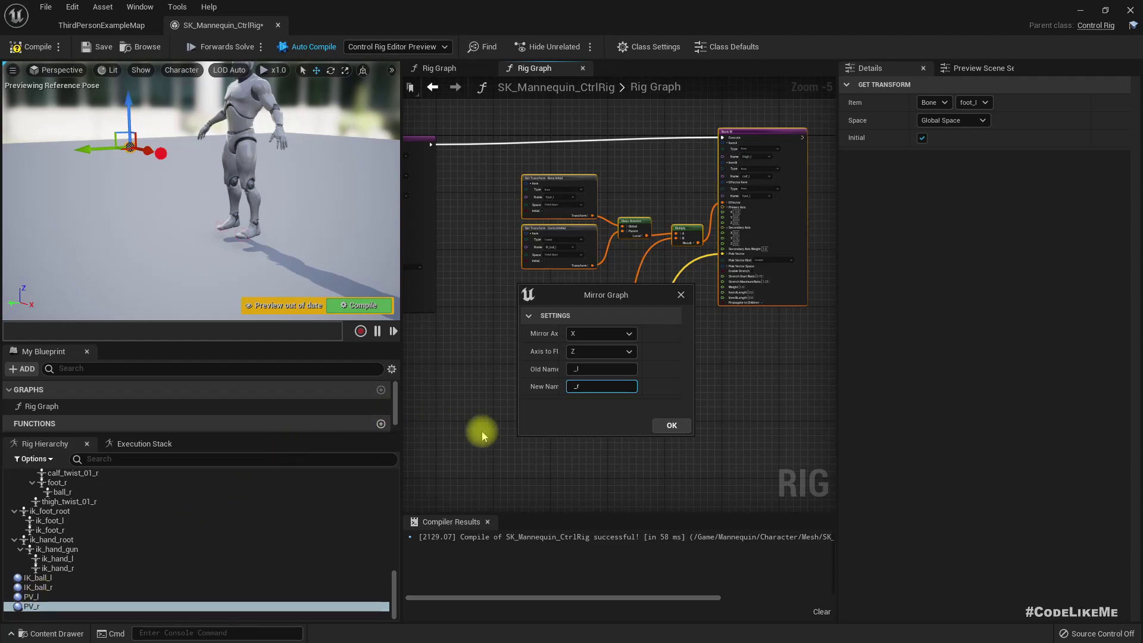
{"action": "left_click", "coordinate": [670, 426]}
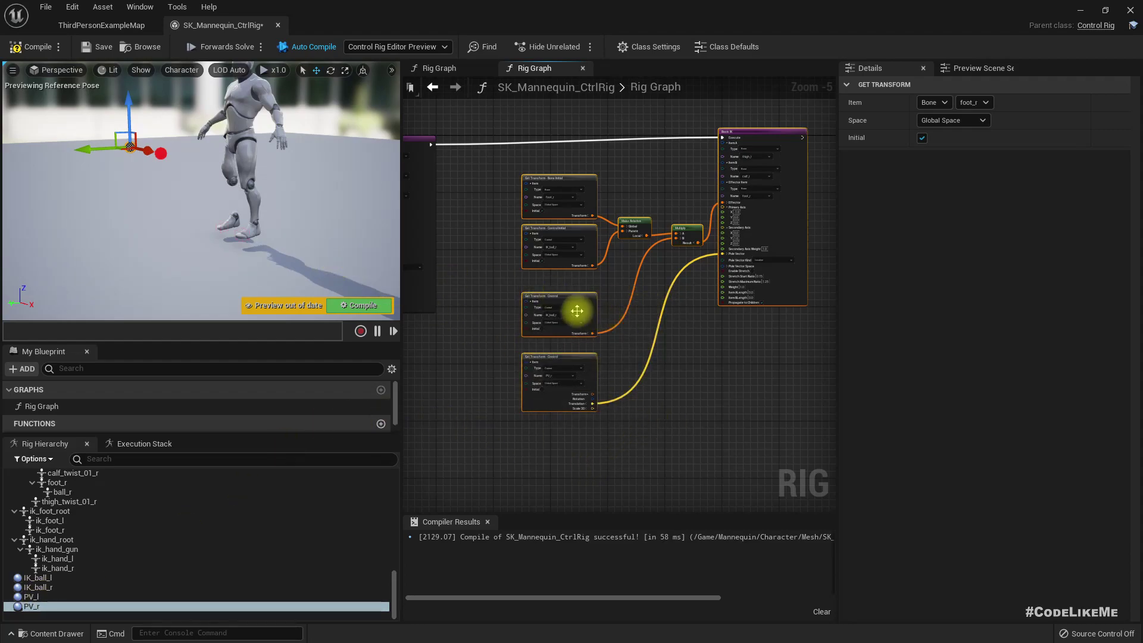
Step: Set the right leg's Basic IK primary axis X to 1.0 and secondary axis Y to -1.0, and compile the rig
{"action": "scroll", "coordinate": [576, 309], "scroll_direction": "up", "scroll_amount": 5}
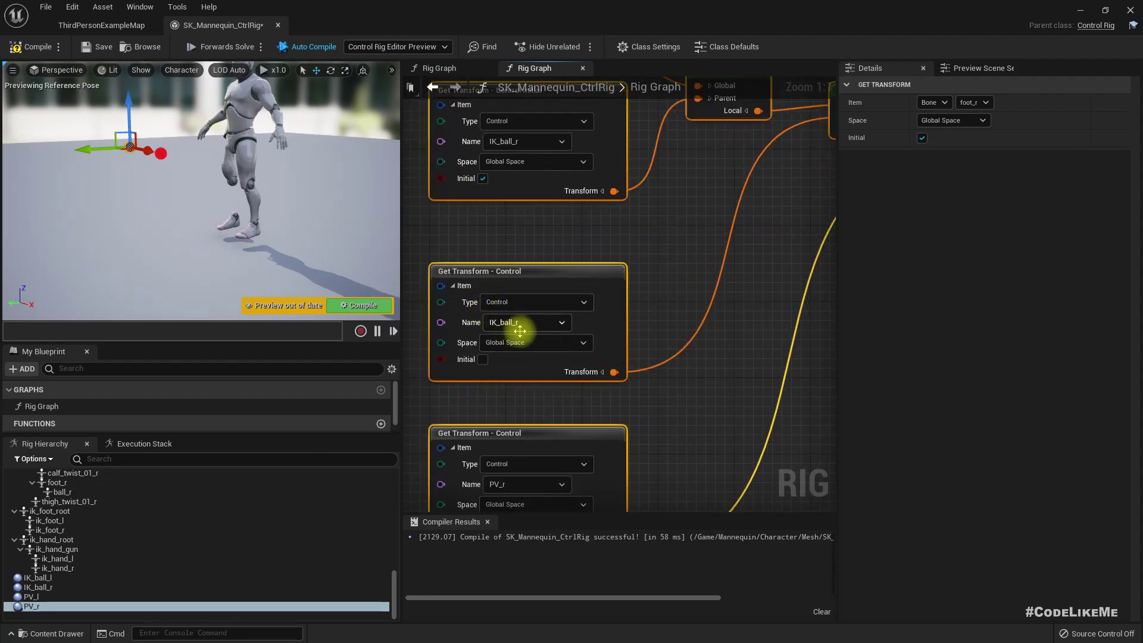
{"action": "right_click_drag", "start_coordinate": [500, 227], "coordinate": [585, 316]}
{"action": "right_click_drag", "start_coordinate": [484, 199], "coordinate": [497, 293]}
{"action": "right_click_drag", "start_coordinate": [650, 360], "coordinate": [567, 13]}
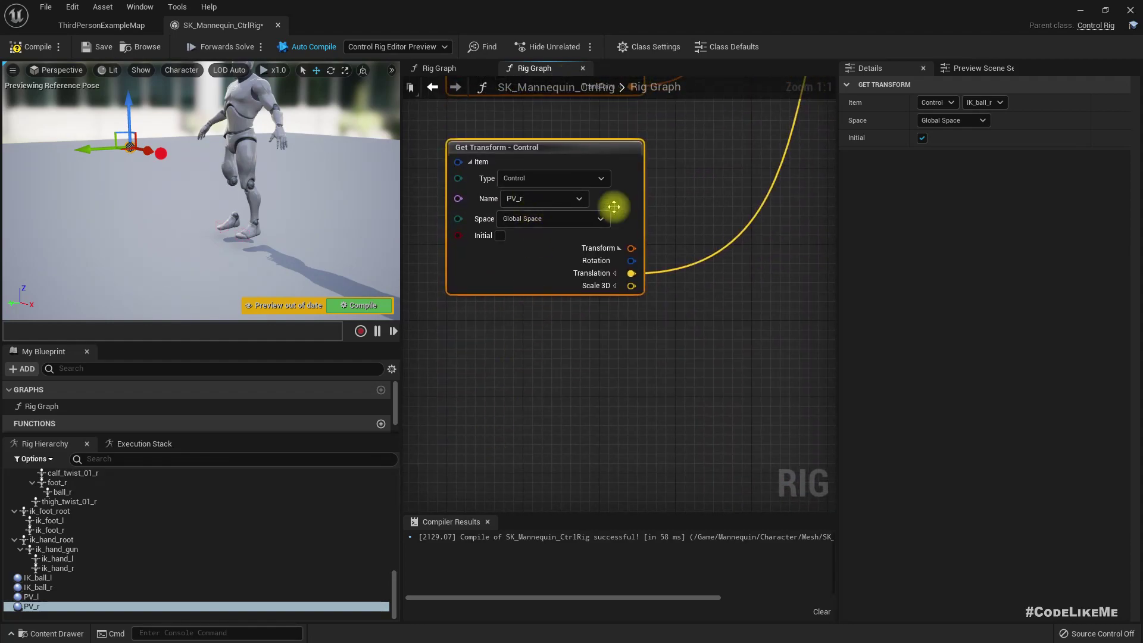
{"action": "right_click_drag", "start_coordinate": [741, 180], "coordinate": [440, 500]}
{"action": "right_click_drag", "start_coordinate": [539, 397], "coordinate": [577, 434]}
{"action": "right_click_drag", "start_coordinate": [198, 144], "coordinate": [262, 154]}
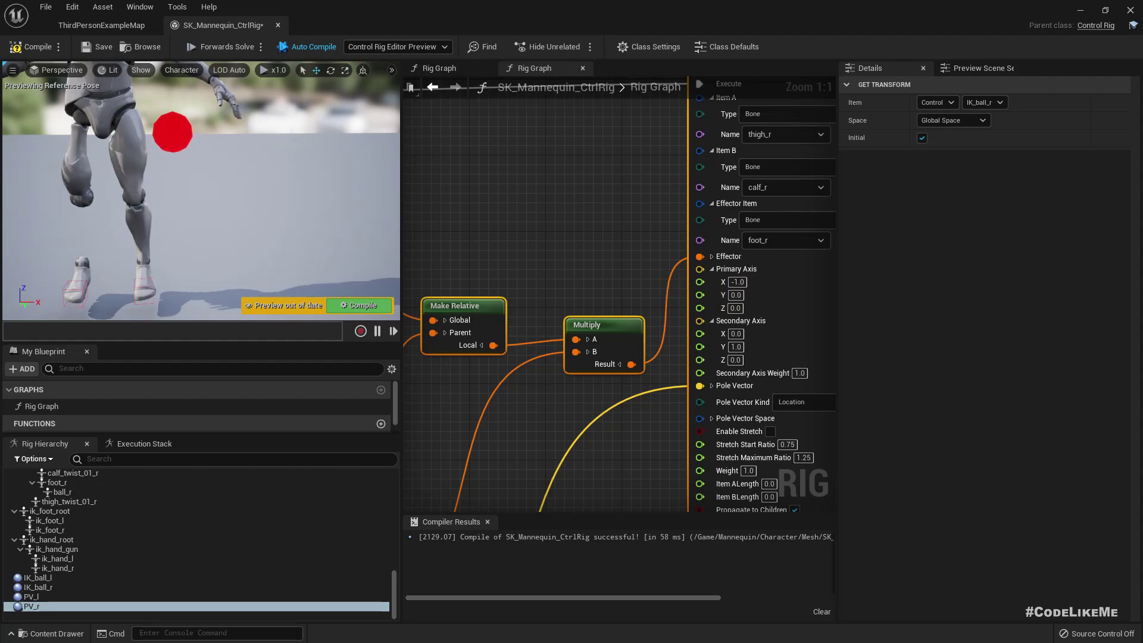
{"action": "left_click", "coordinate": [736, 282]}
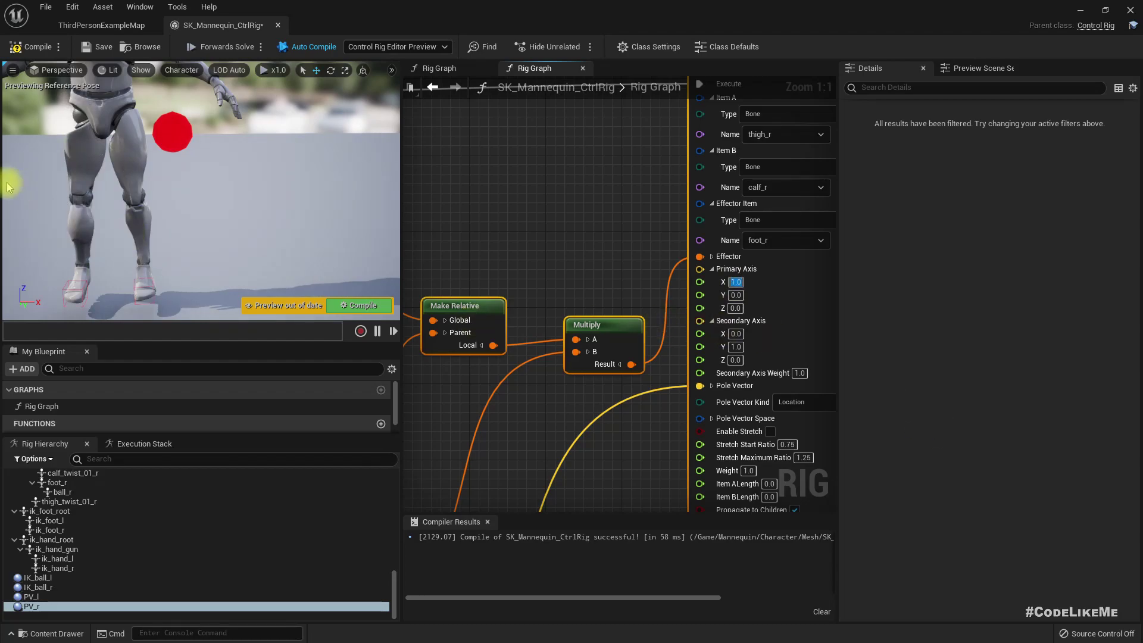
{"action": "right_click_drag", "start_coordinate": [163, 195], "coordinate": [164, 182]}
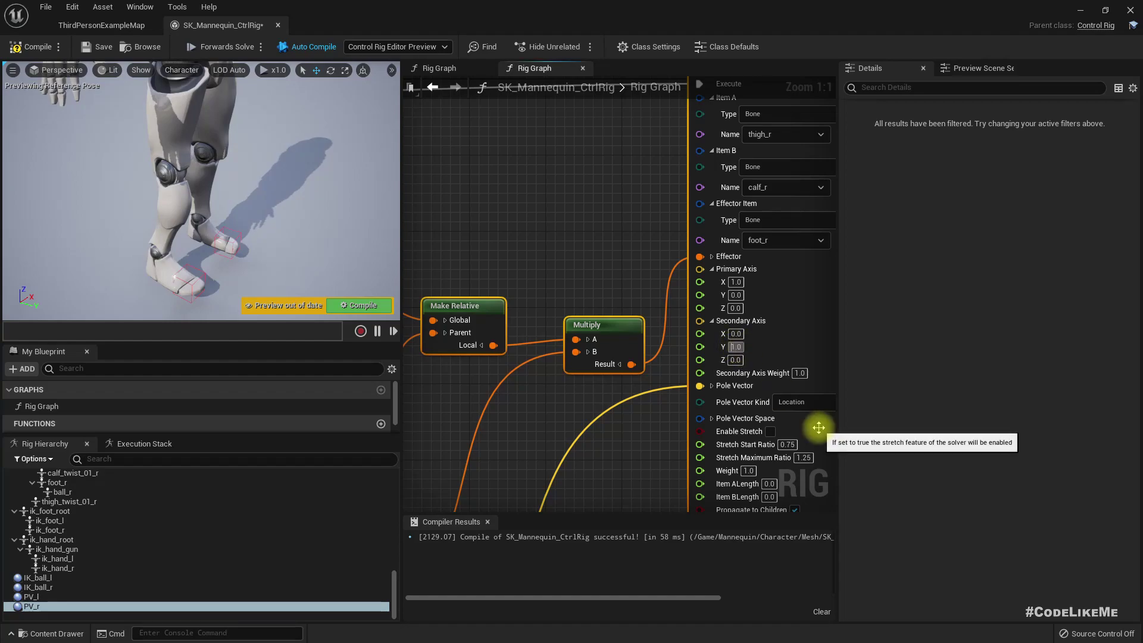
{"action": "key", "text": "Return"}
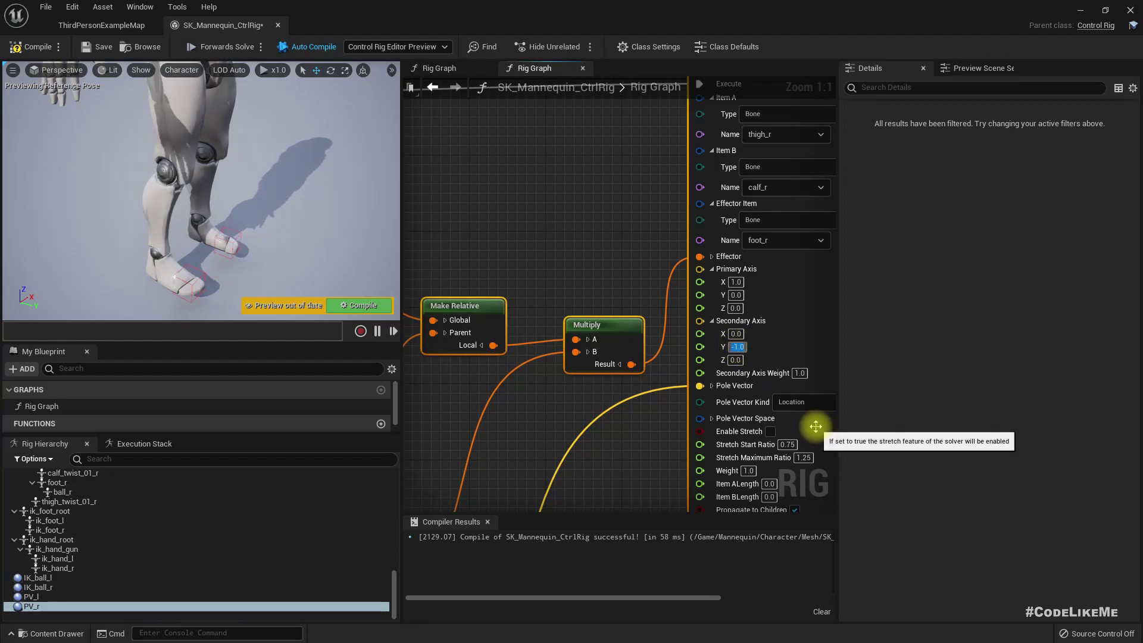
{"action": "right_click_drag", "start_coordinate": [202, 242], "coordinate": [230, 239]}
{"action": "left_click", "coordinate": [358, 305]}
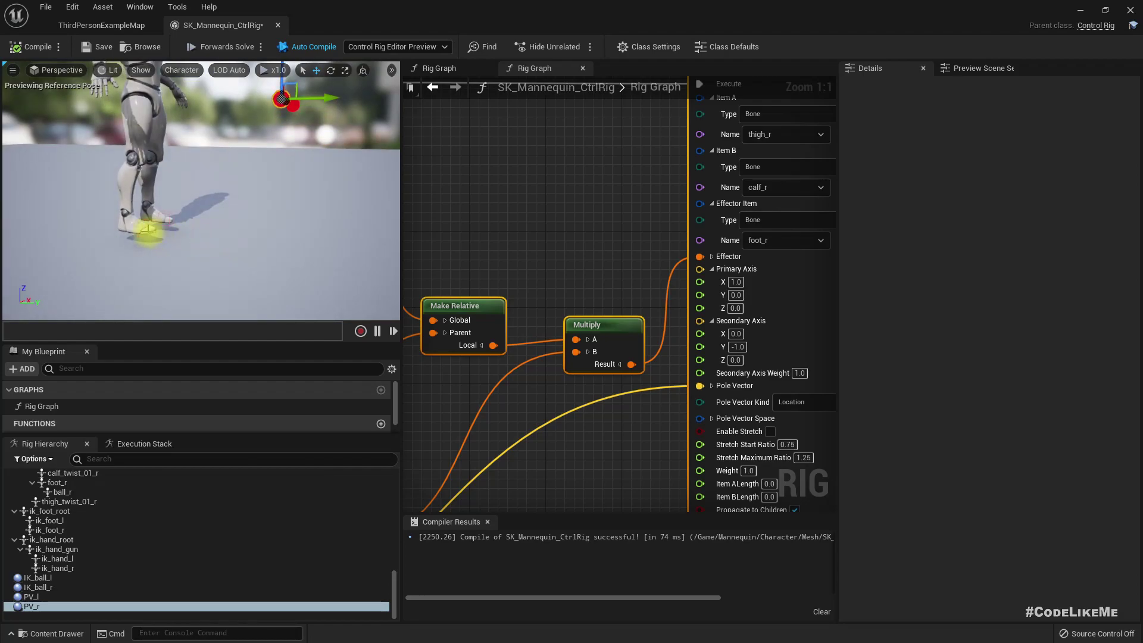
Step: Test the right leg by raising the IK_ball_r control, moving it around and bringing it back down to the floor
{"action": "left_click", "coordinate": [148, 229]}
{"action": "left_click_drag", "start_coordinate": [131, 221], "coordinate": [197, 156]}
{"action": "left_click_drag", "start_coordinate": [138, 206], "coordinate": [181, 140]}
{"action": "left_click_drag", "start_coordinate": [126, 190], "coordinate": [146, 144]}
{"action": "left_click_drag", "start_coordinate": [127, 205], "coordinate": [130, 216]}
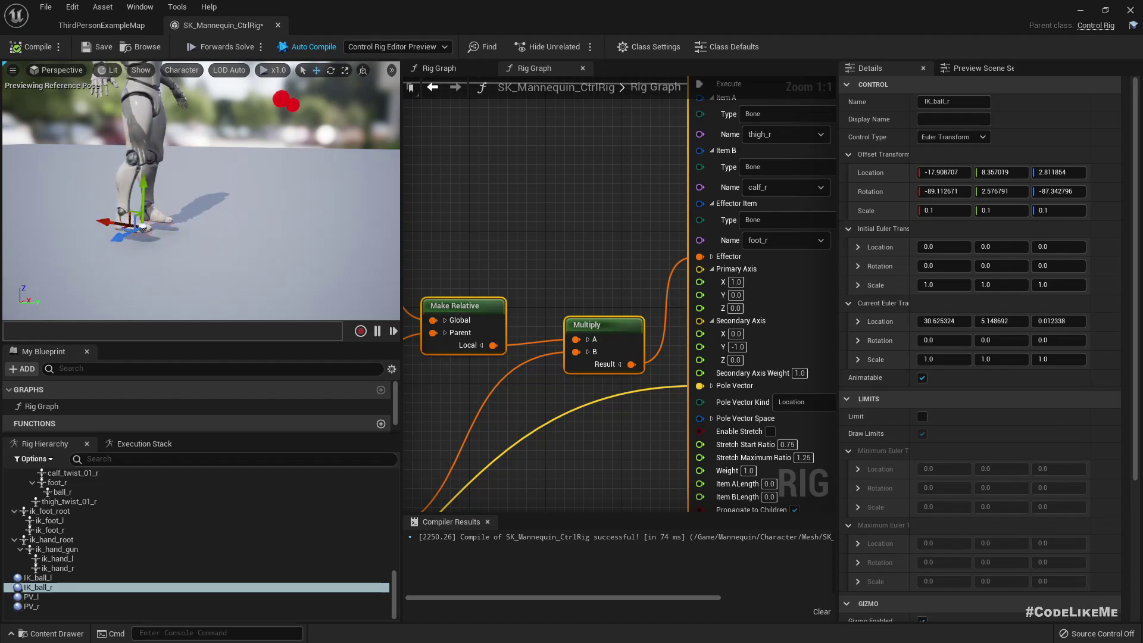
Step: Shift the IK_ball_l control slightly along the floor to test the left leg, and save the control rig
{"action": "left_click", "coordinate": [165, 223]}
{"action": "mouse_move", "coordinate": [175, 236]}
{"action": "left_mouse_down"}
{"action": "mouse_move", "coordinate": [208, 191]}
{"action": "mouse_move", "coordinate": [235, 199]}
{"action": "mouse_move", "coordinate": [180, 188]}
{"action": "mouse_move", "coordinate": [189, 238]}
{"action": "left_mouse_up"}
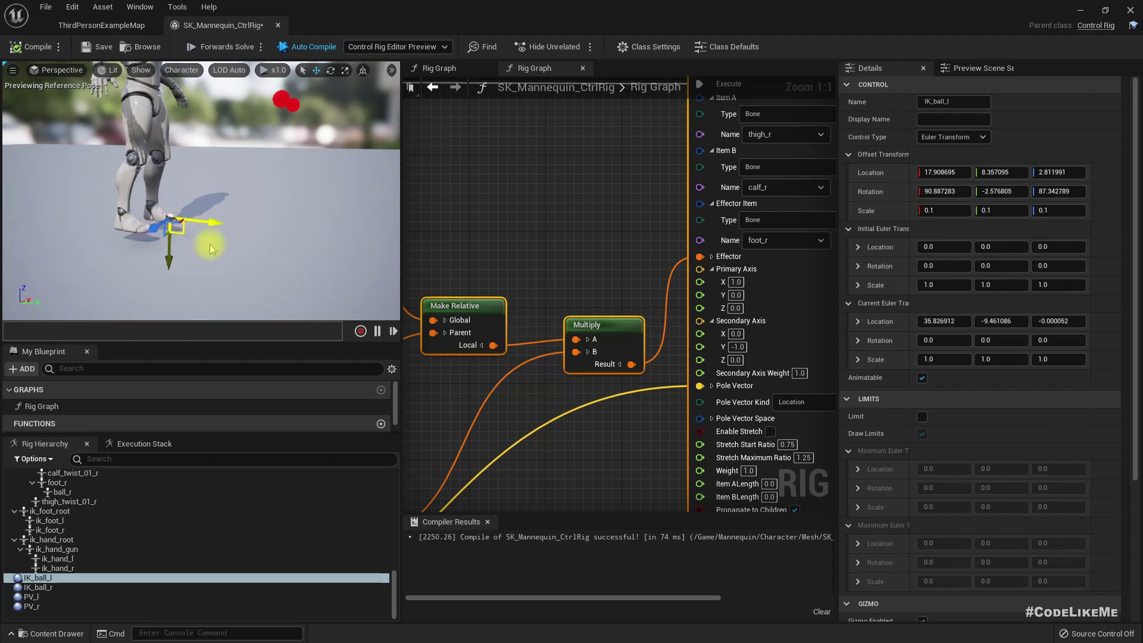
{"action": "right_click_drag", "start_coordinate": [223, 261], "coordinate": [38, 249]}
{"action": "left_click", "coordinate": [95, 46]}
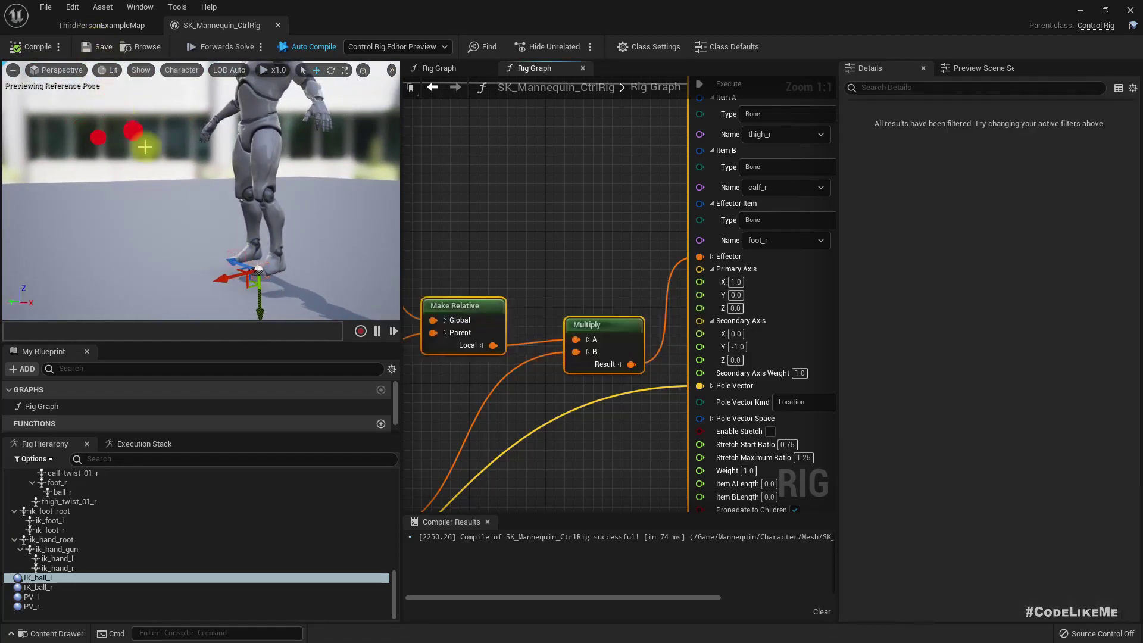
{"action": "mouse_move", "coordinate": [233, 208]}
{"action": "right_mouse_down"}
{"action": "mouse_move", "coordinate": [253, 232]}
{"action": "mouse_move", "coordinate": [251, 208]}
{"action": "right_mouse_up"}
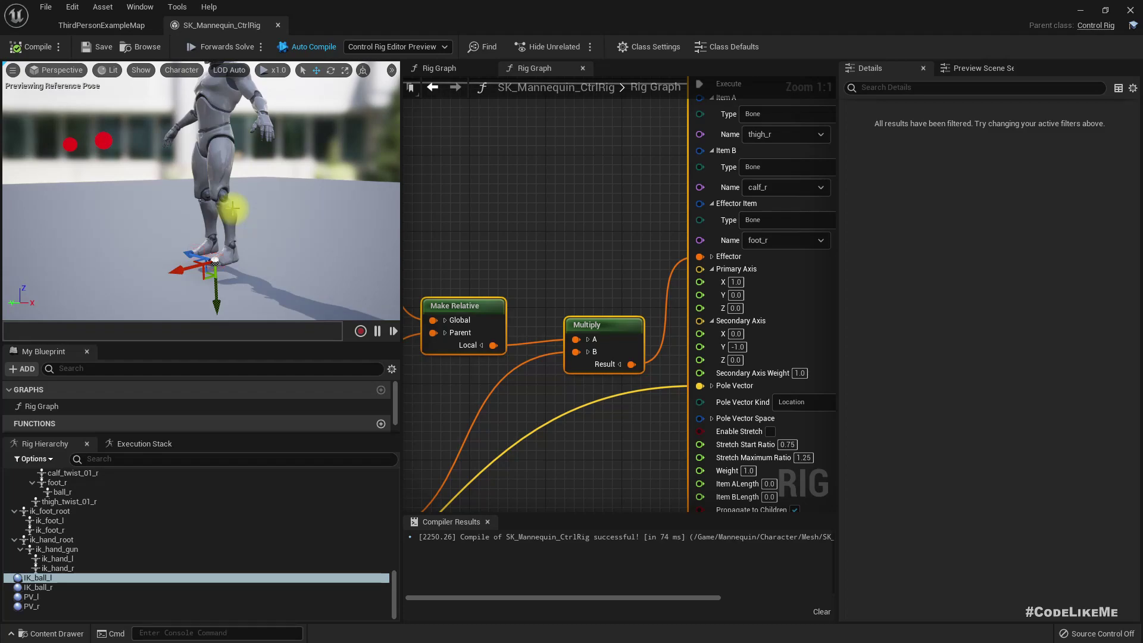
{"action": "scroll", "coordinate": [213, 218], "scroll_direction": "up", "scroll_amount": 4}
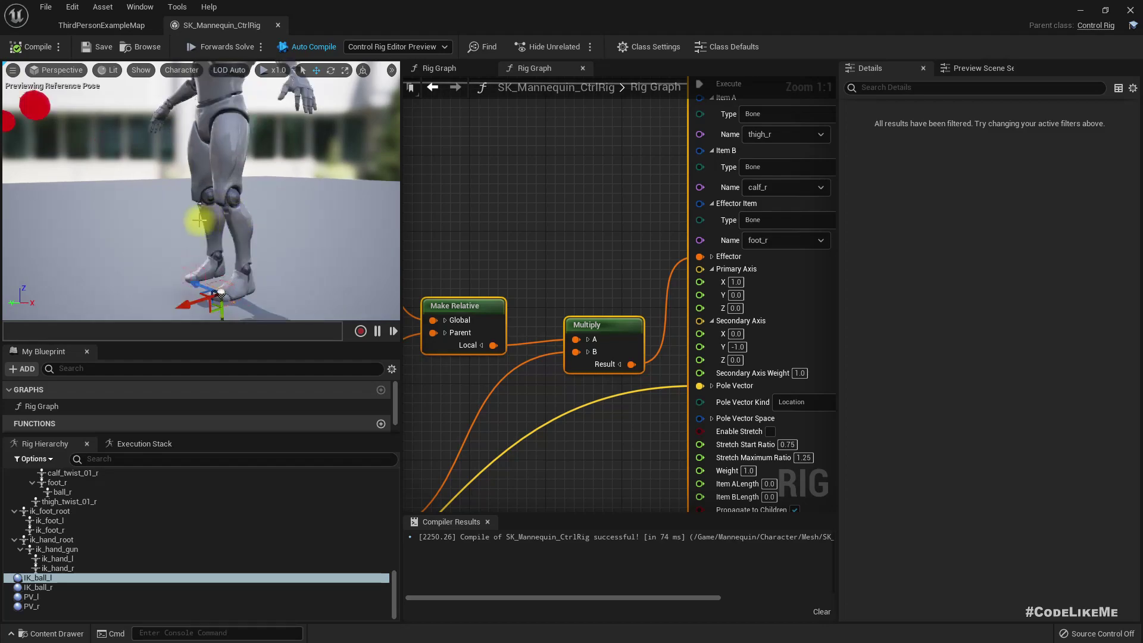
{"action": "middle_click_drag", "start_coordinate": [196, 220], "coordinate": [236, 268]}
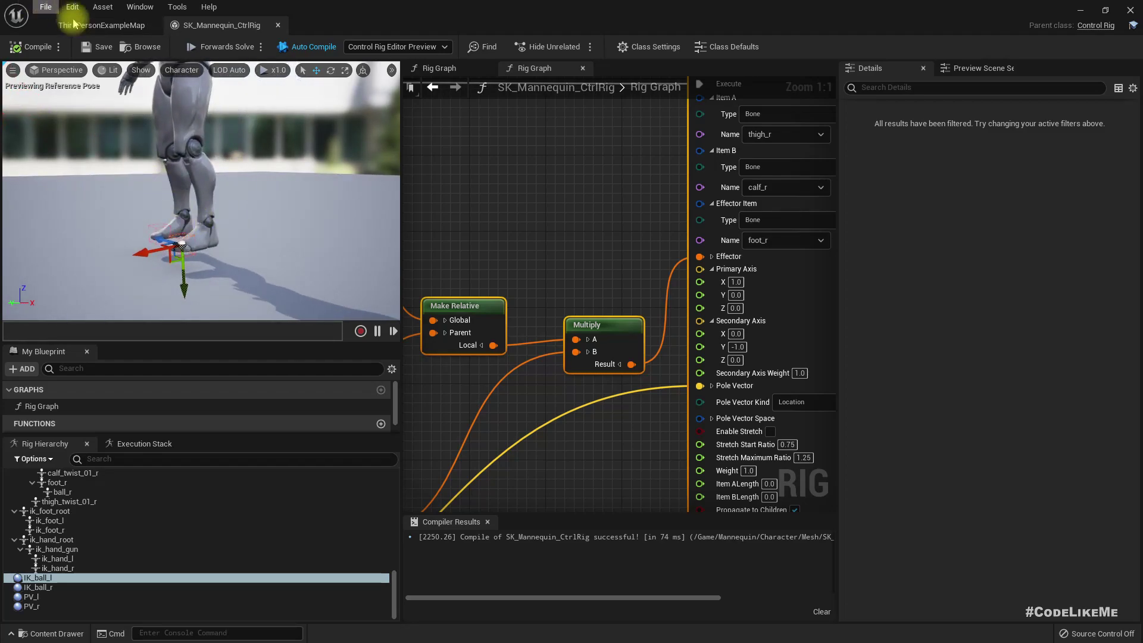
{"action": "left_click_drag", "start_coordinate": [74, 22], "coordinate": [98, 35]}
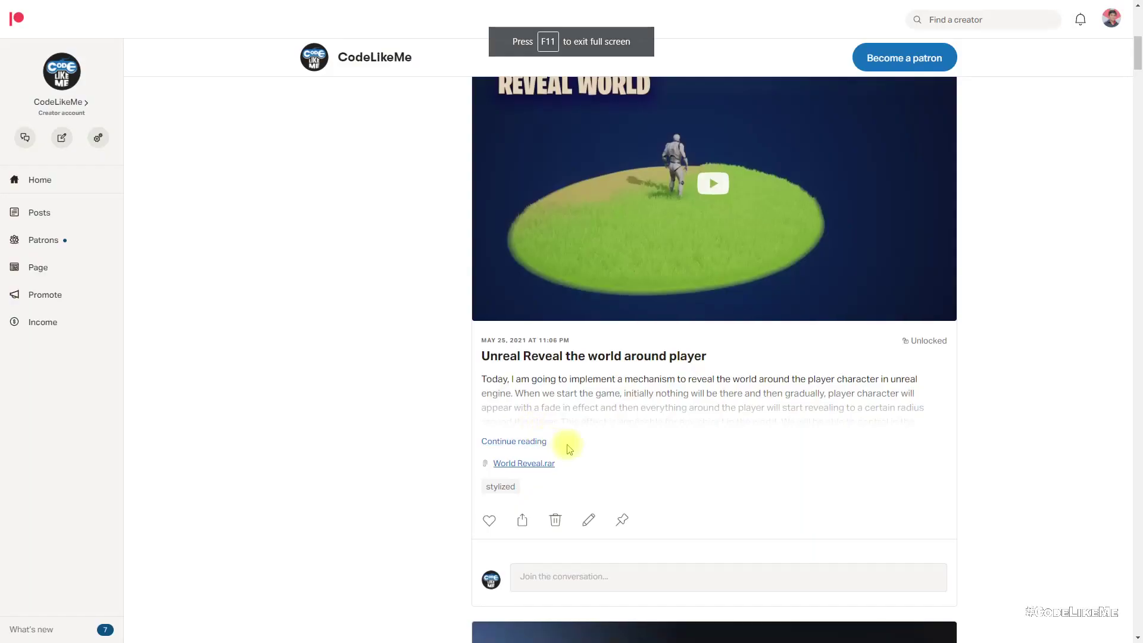
Step: Look through the CodeLikeMe posts on Patreon for tutorial project files attached to each episode
{"action": "scroll", "coordinate": [524, 429], "scroll_direction": "down", "scroll_amount": 15}
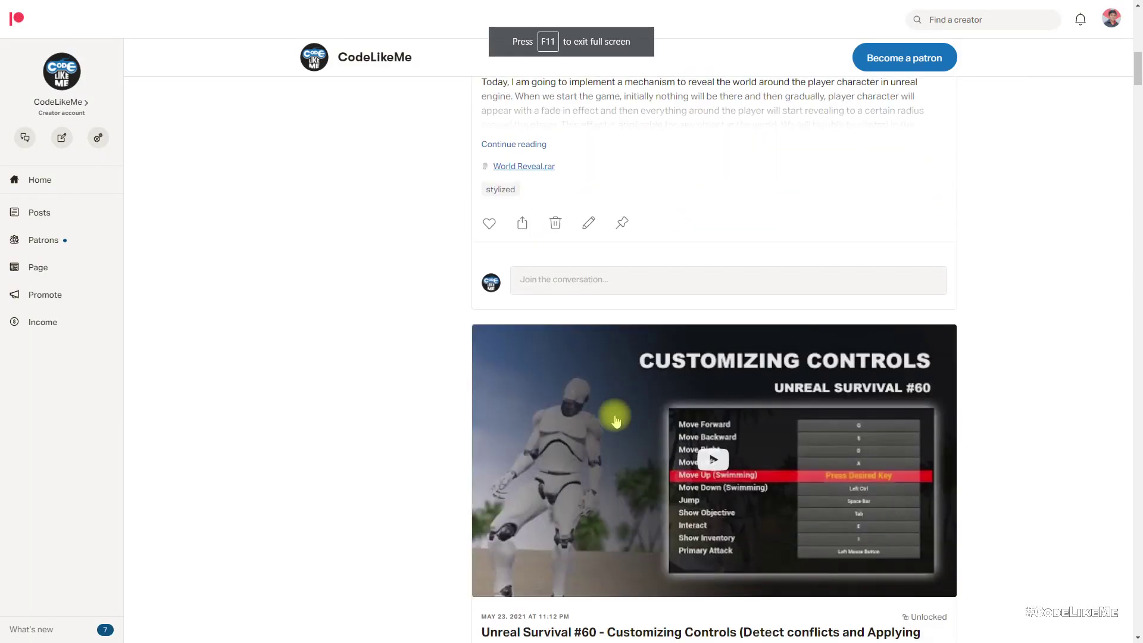
{"action": "scroll", "coordinate": [613, 447], "scroll_direction": "down", "scroll_amount": 12}
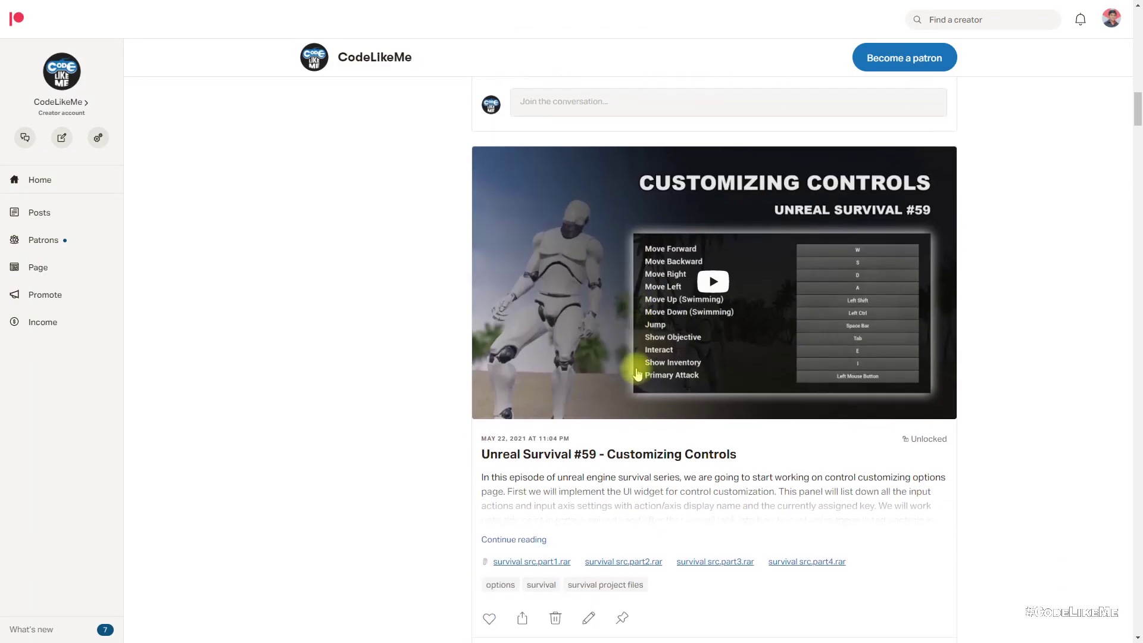
{"action": "scroll", "coordinate": [636, 378], "scroll_direction": "down", "scroll_amount": 20}
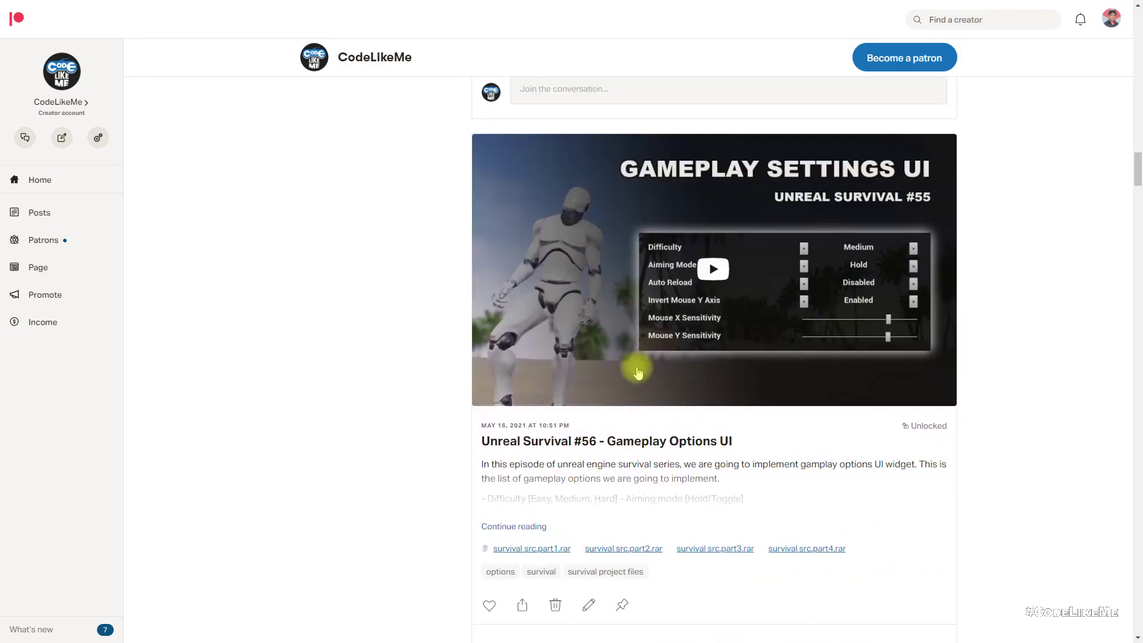
{"action": "scroll", "coordinate": [639, 372], "scroll_direction": "down", "scroll_amount": 20}
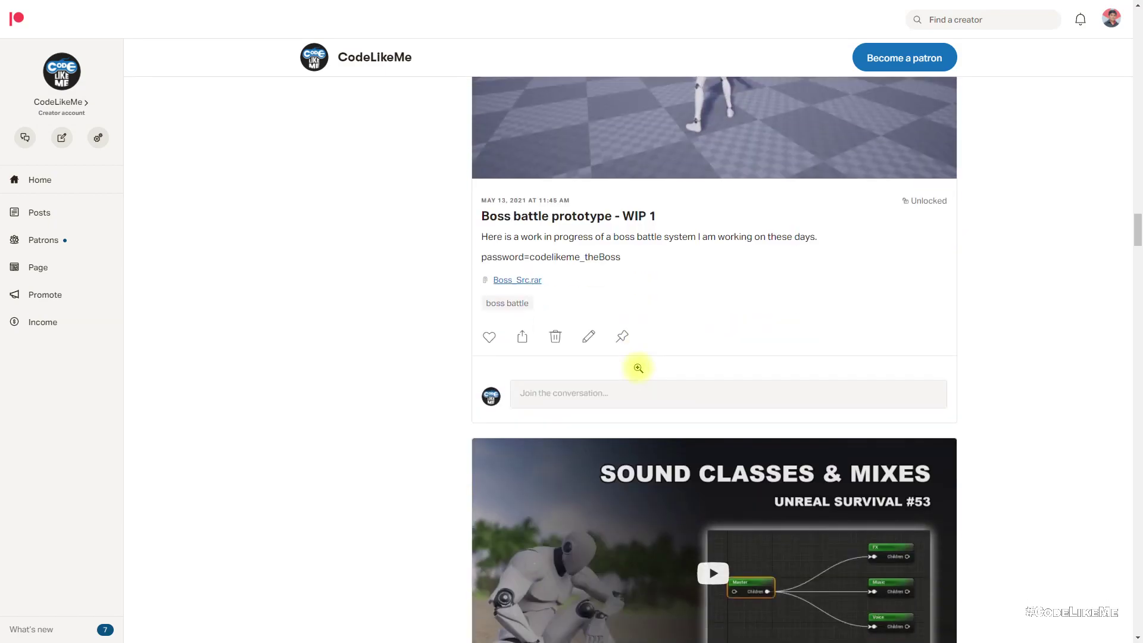
{"action": "scroll", "coordinate": [640, 375], "scroll_direction": "down", "scroll_amount": 17}
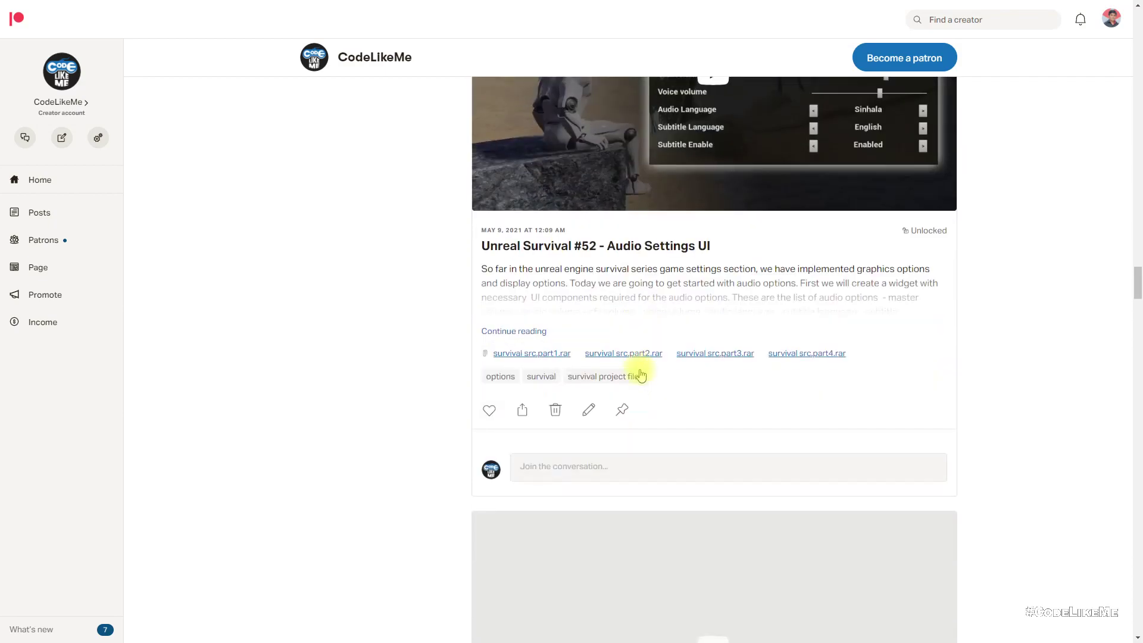
{"action": "scroll", "coordinate": [641, 375], "scroll_direction": "down", "scroll_amount": 20}
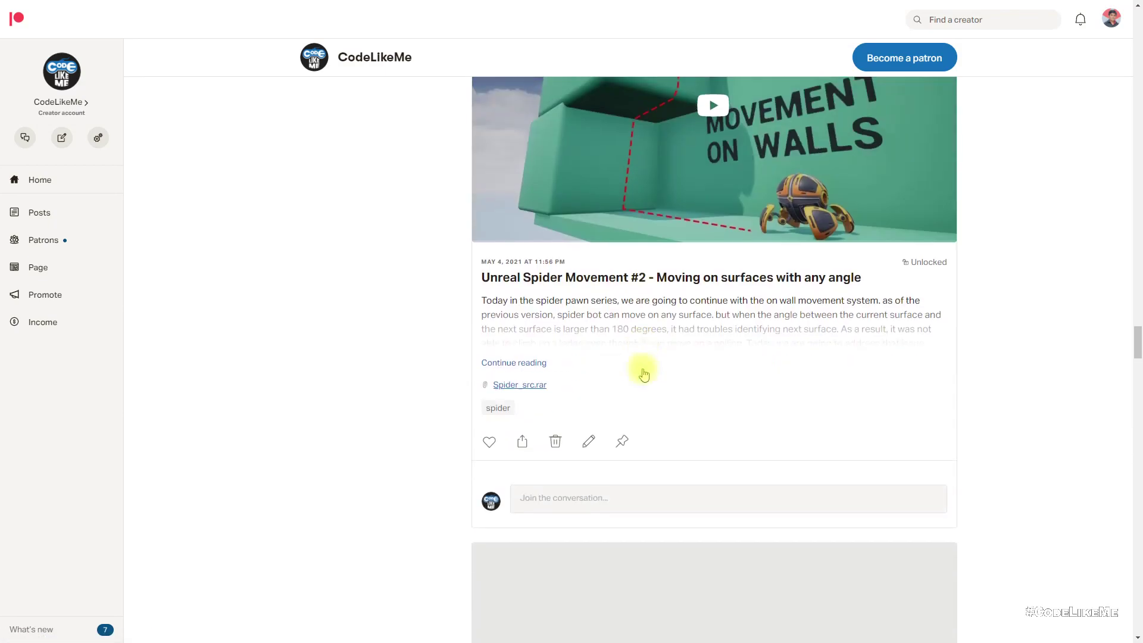
{"action": "scroll", "coordinate": [648, 378], "scroll_direction": "down", "scroll_amount": 18}
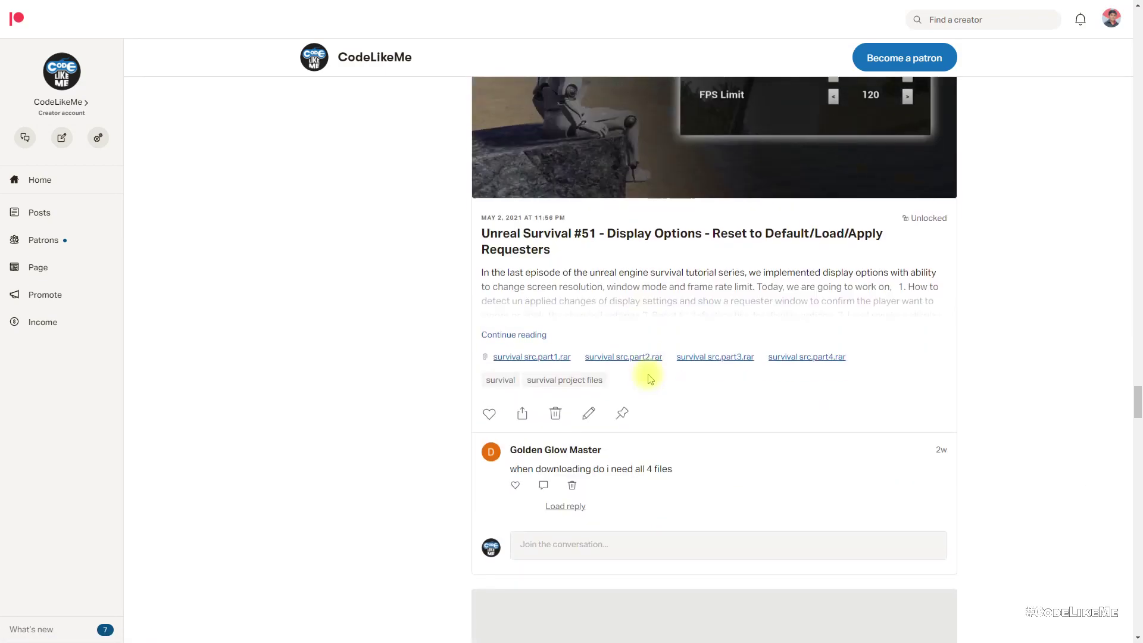
{"action": "scroll", "coordinate": [651, 384], "scroll_direction": "down", "scroll_amount": 14}
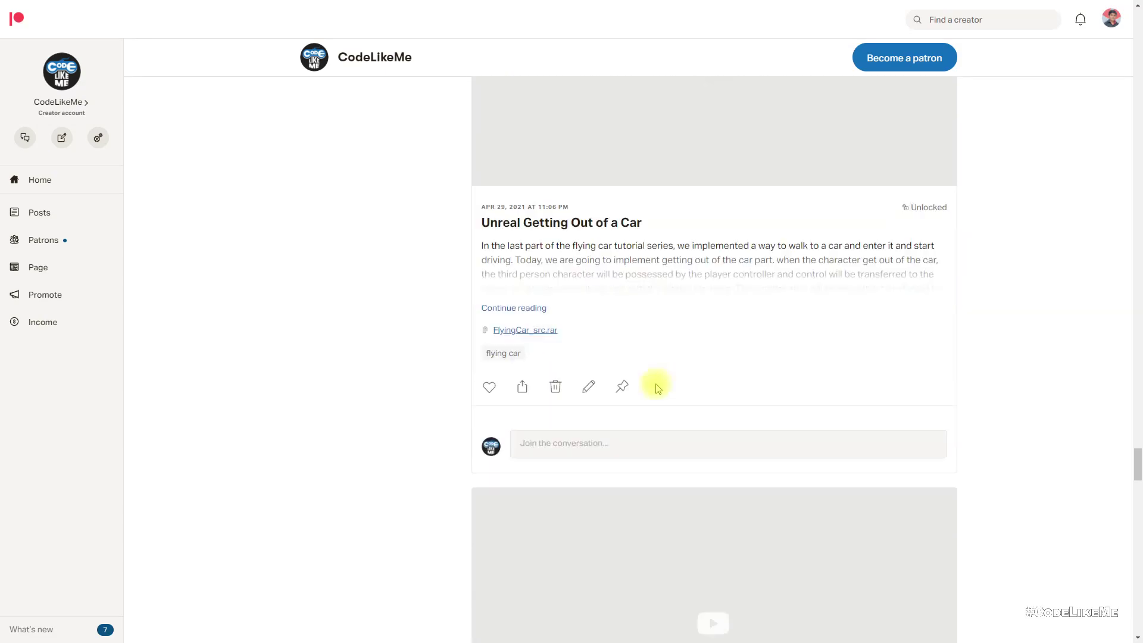